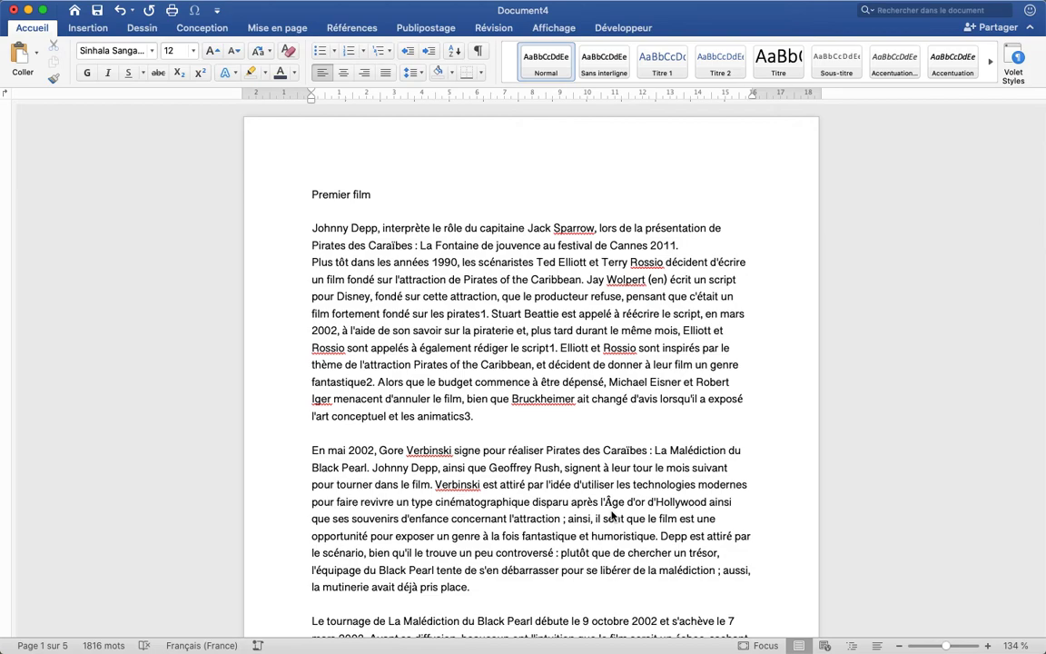
Step: Look through the document's unformatted headings and text over the first pages
scroll(399, 287, "down", 1)
left_click(301, 172)
left_click(336, 223)
scroll(342, 354, "down", 3)
scroll(341, 353, "down", 15)
scroll(342, 353, "down", 4)
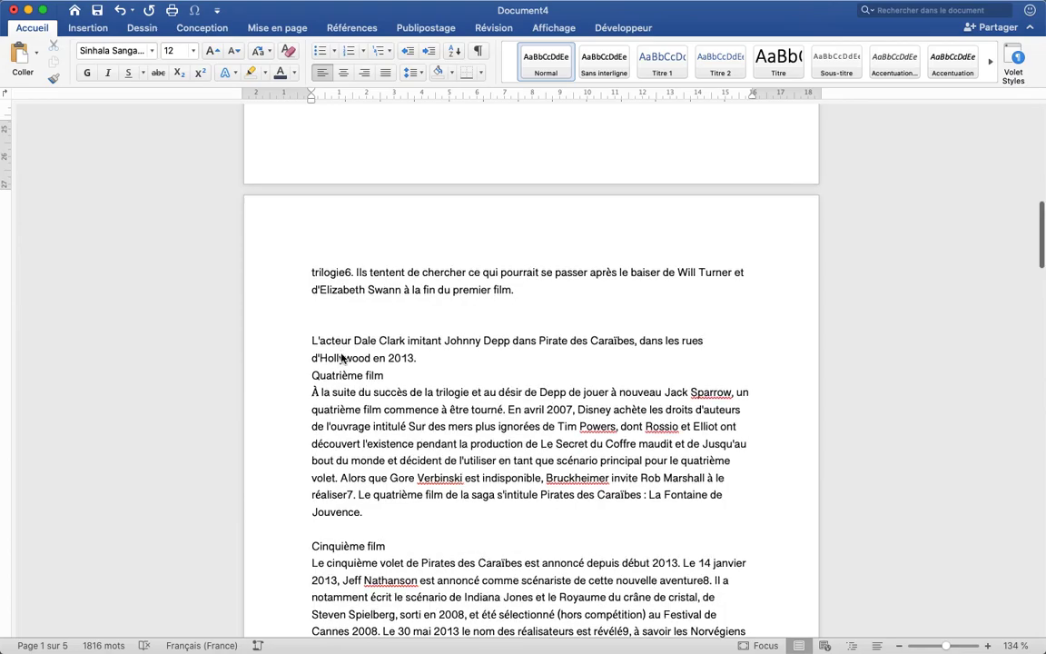
scroll(404, 277, "up", 20)
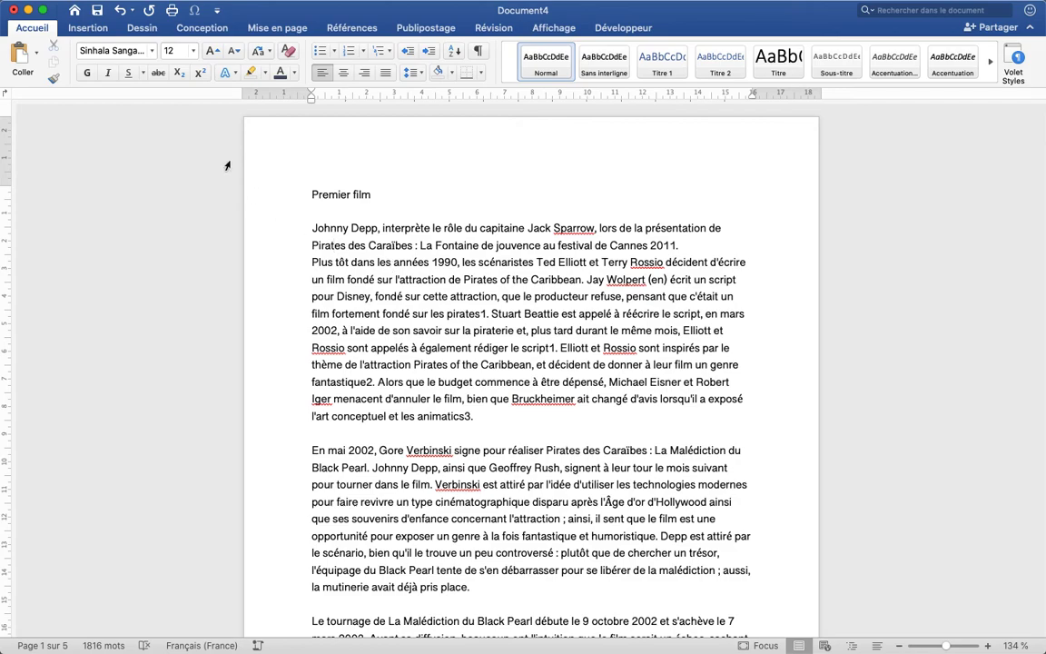
Step: Apply the custom style set with a blue uppercase title and blue-banded Titre 1 headings to the document
left_click(202, 34)
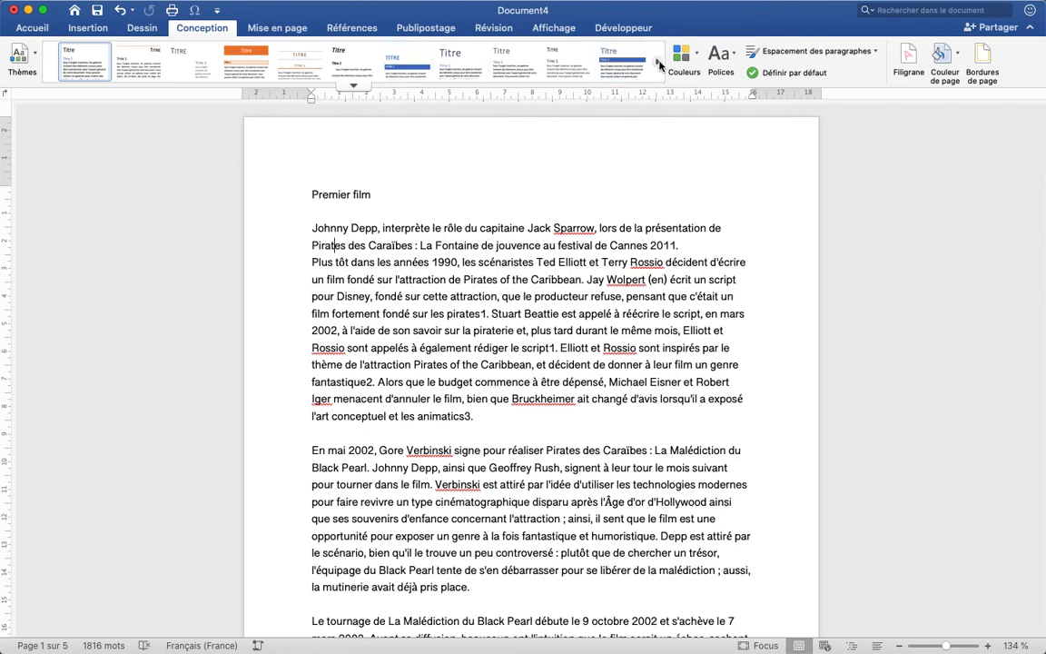
scroll(592, 60, "down", 2)
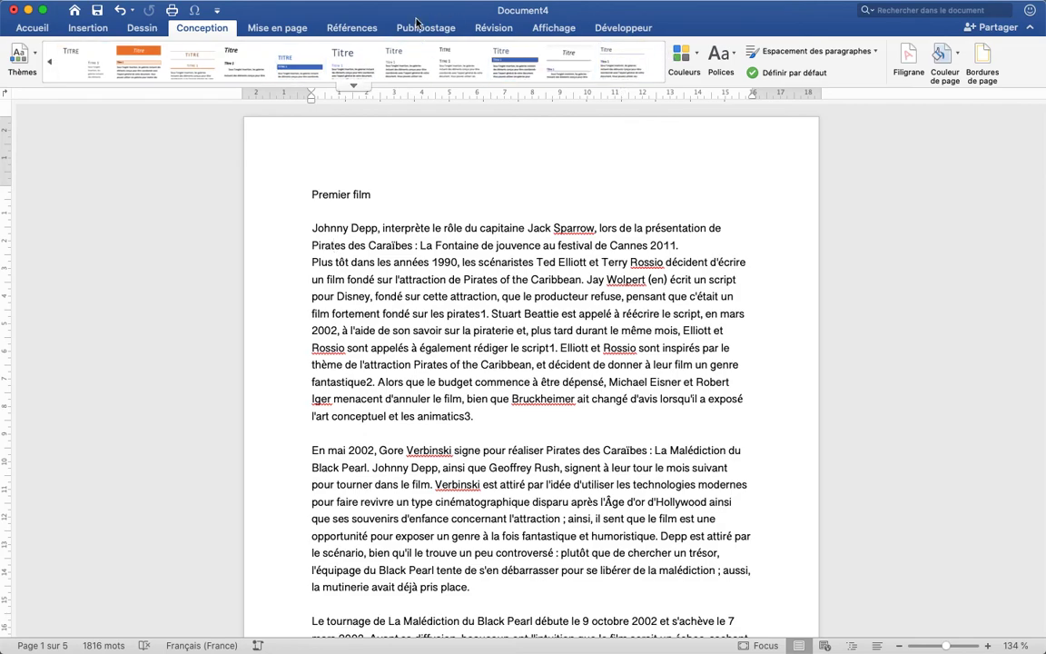
left_click(354, 87)
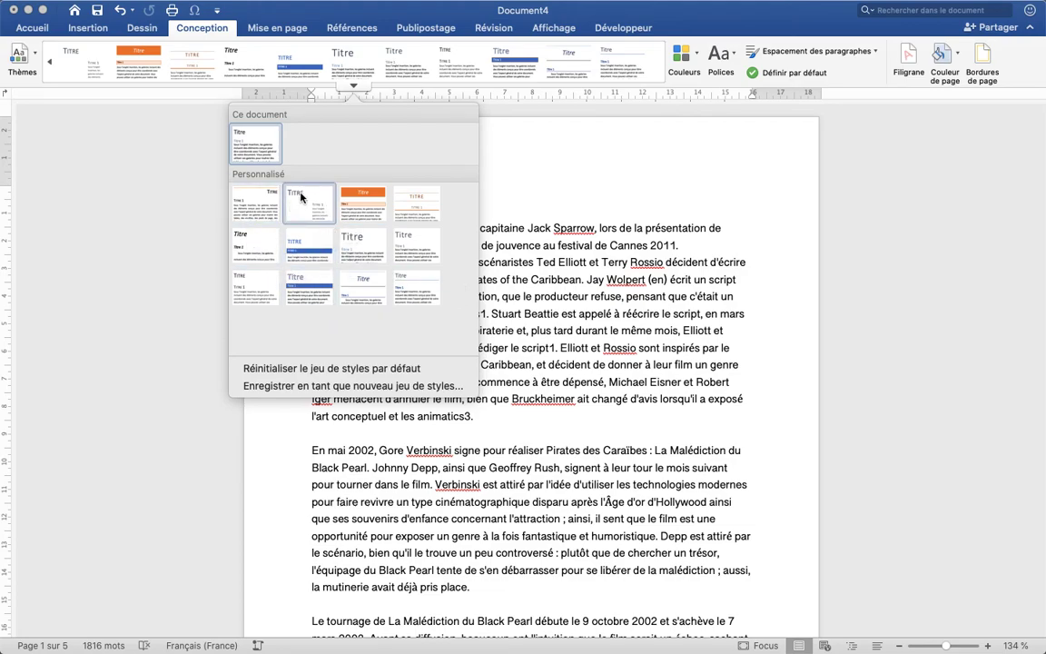
left_click(308, 249)
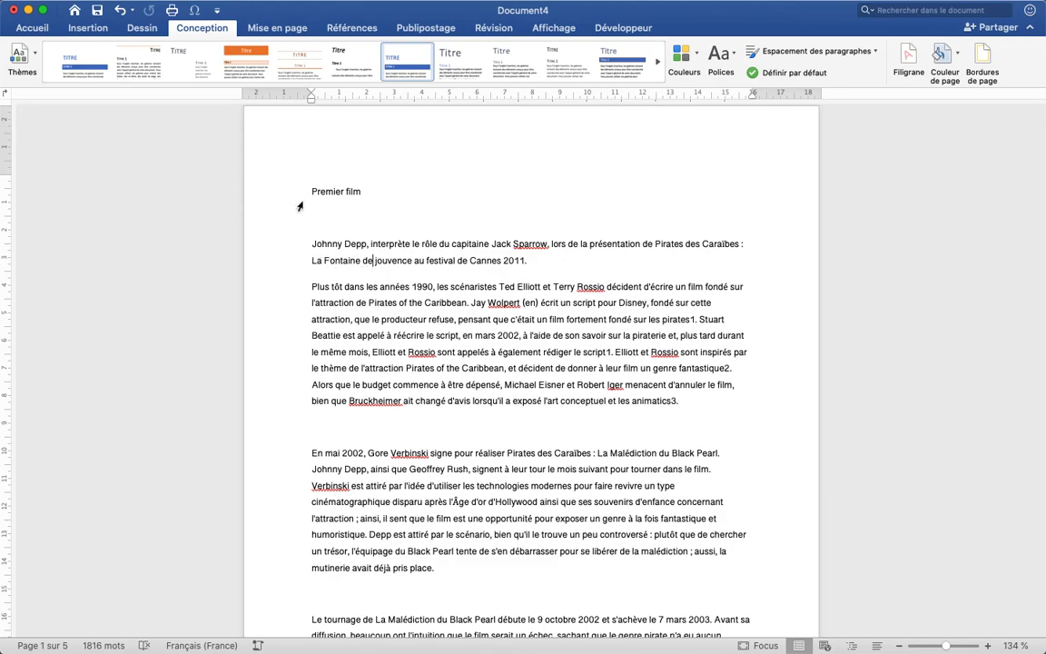
Step: Browse the full gallery of quick styles belonging to the chosen style set
left_click(31, 29)
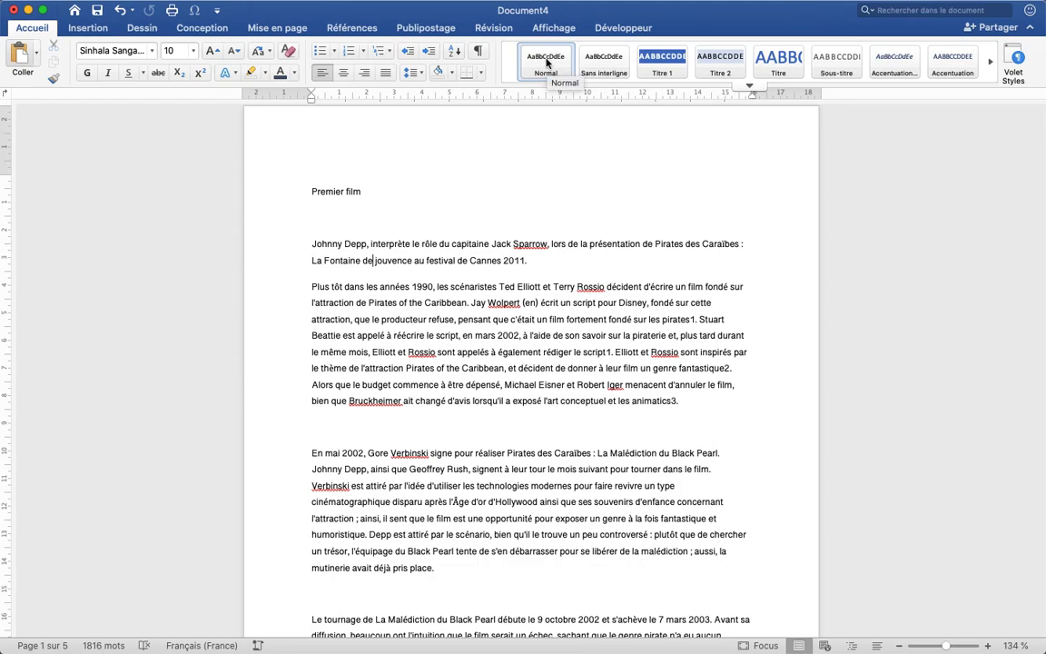
left_click(992, 62)
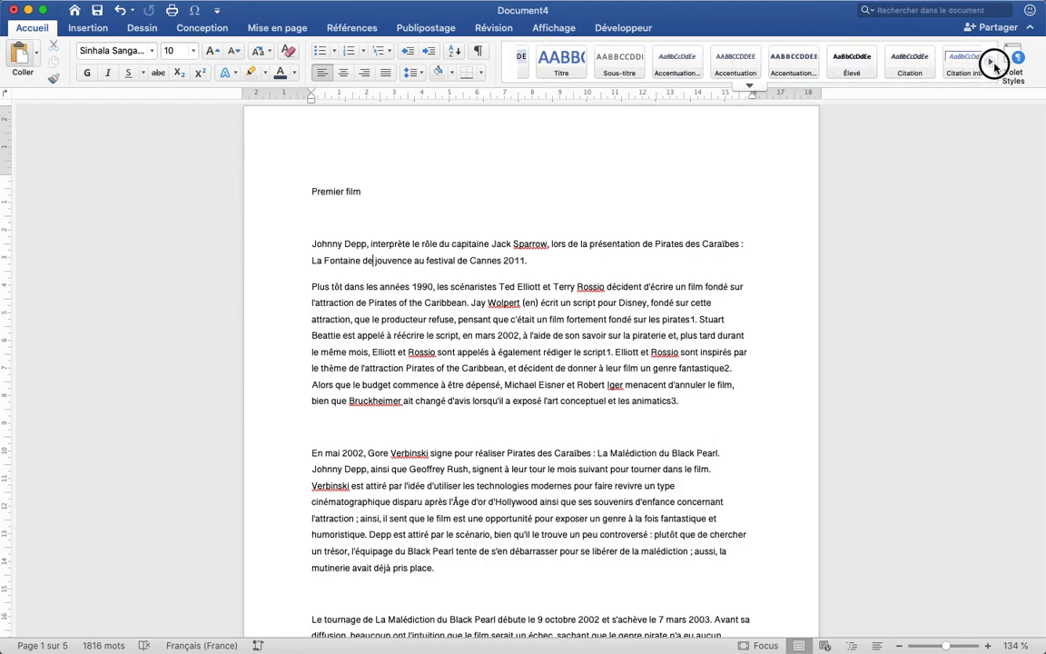
left_click(751, 90)
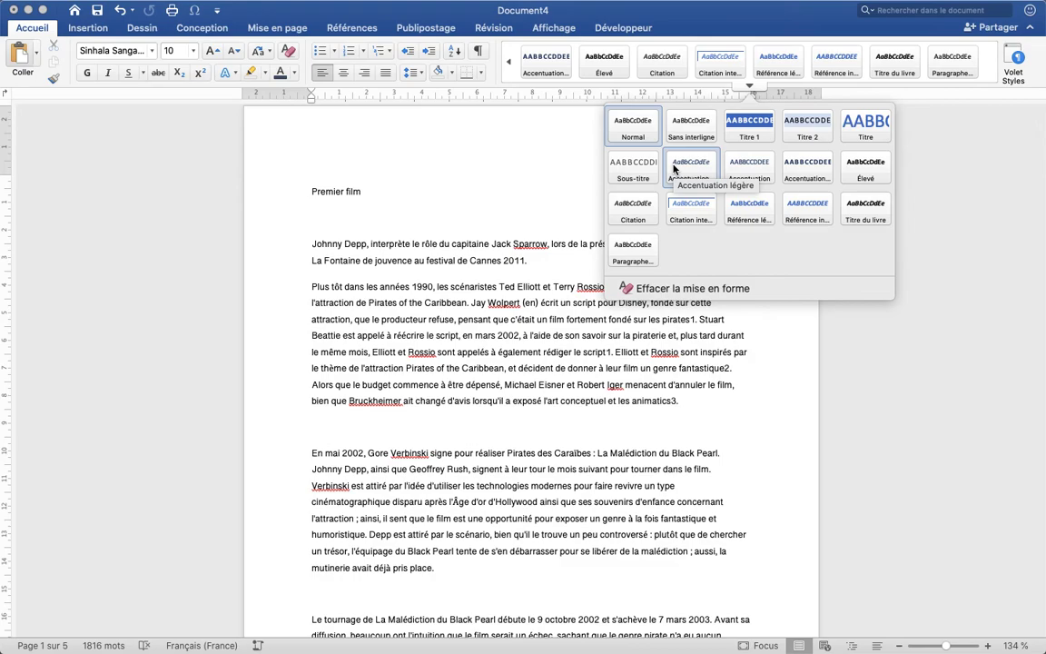
Step: Show the list of styles beside the document and apply Titre 1 to the "Premier film" heading
left_click(1017, 57)
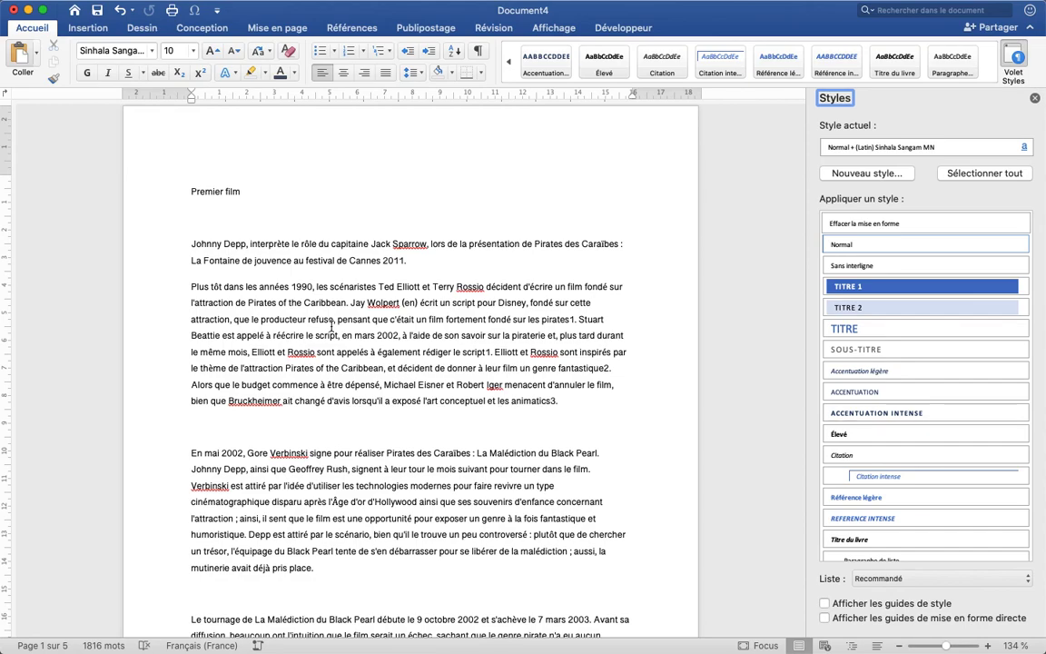
left_click_drag(255, 189, 168, 192)
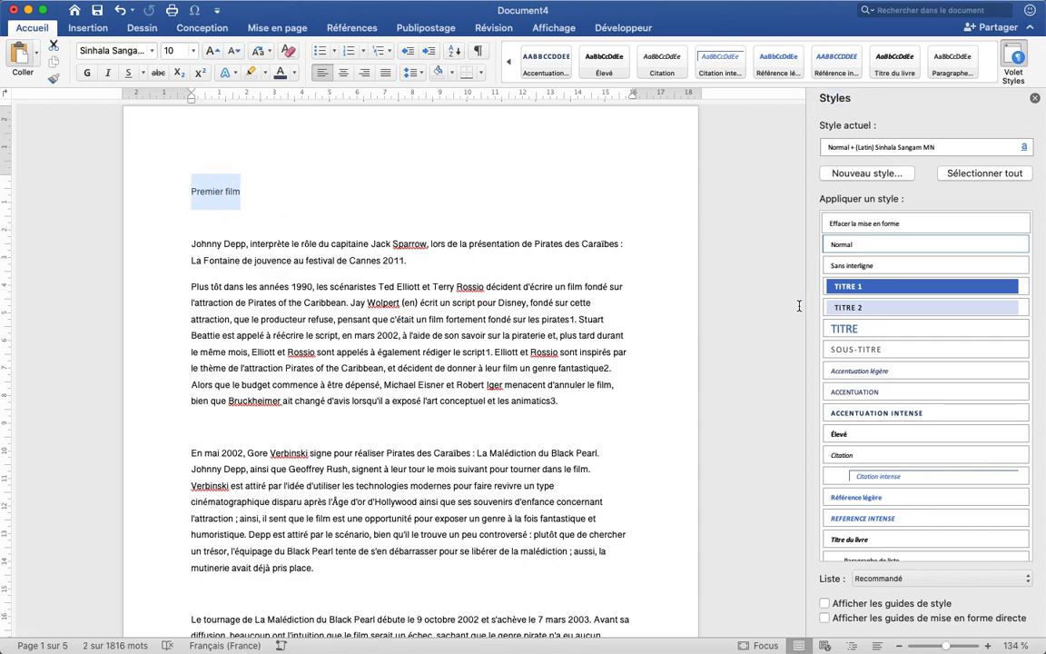
left_click(891, 291)
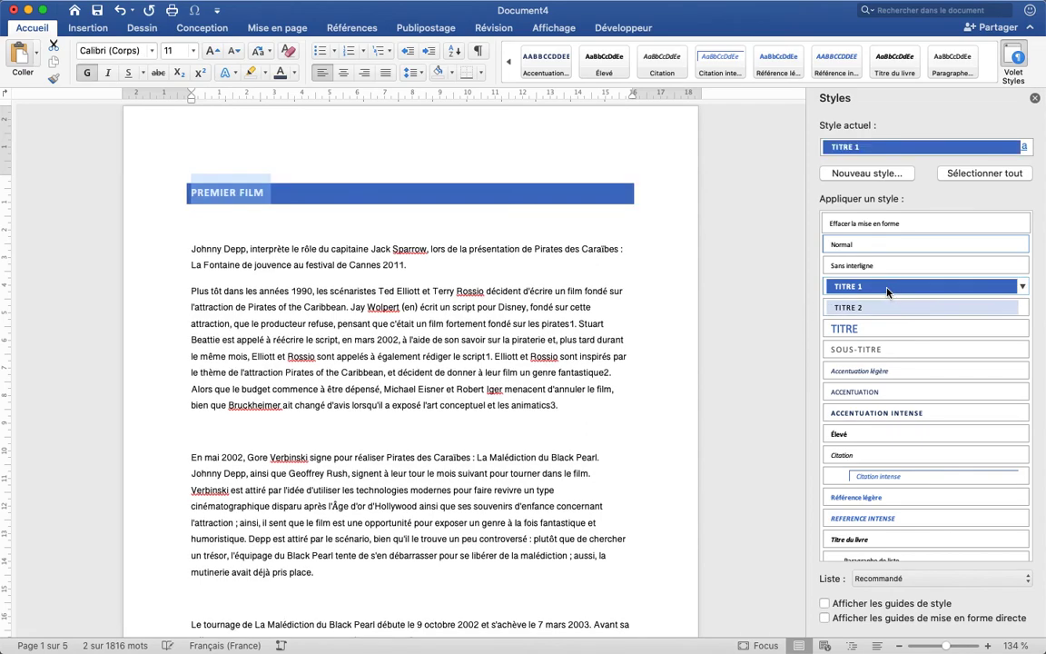
Step: Apply the Titre 1 style to "Deuxième et troisième films", "Quatrième film", "Cinquième film" and "Films" together
scroll(379, 357, "down", 3)
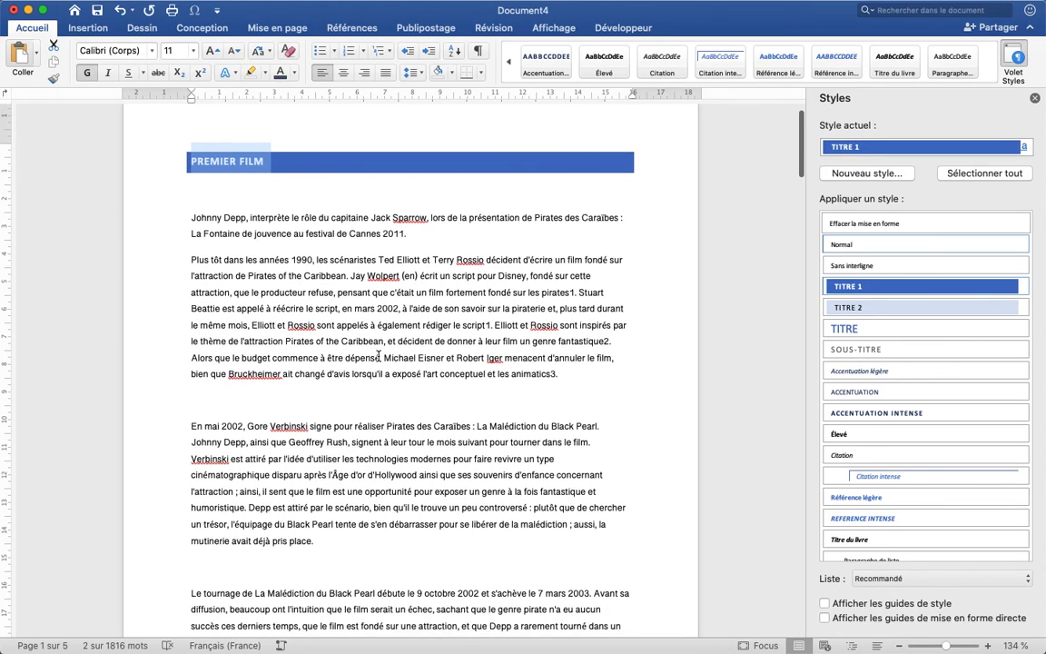
scroll(378, 357, "down", 8)
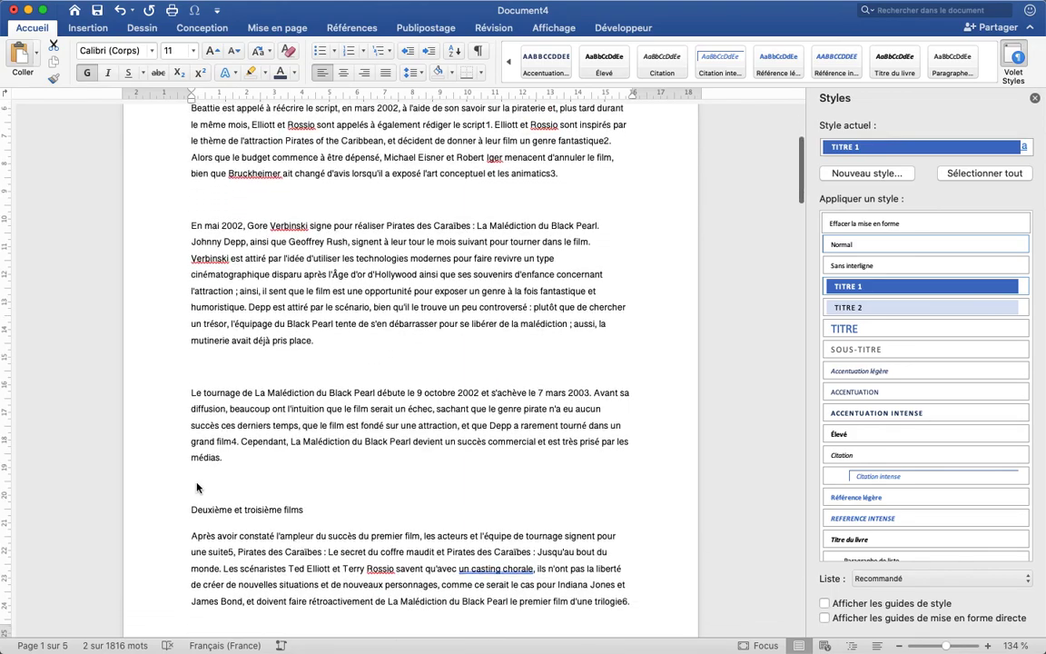
left_click(177, 513)
scroll(177, 513, "down", 15)
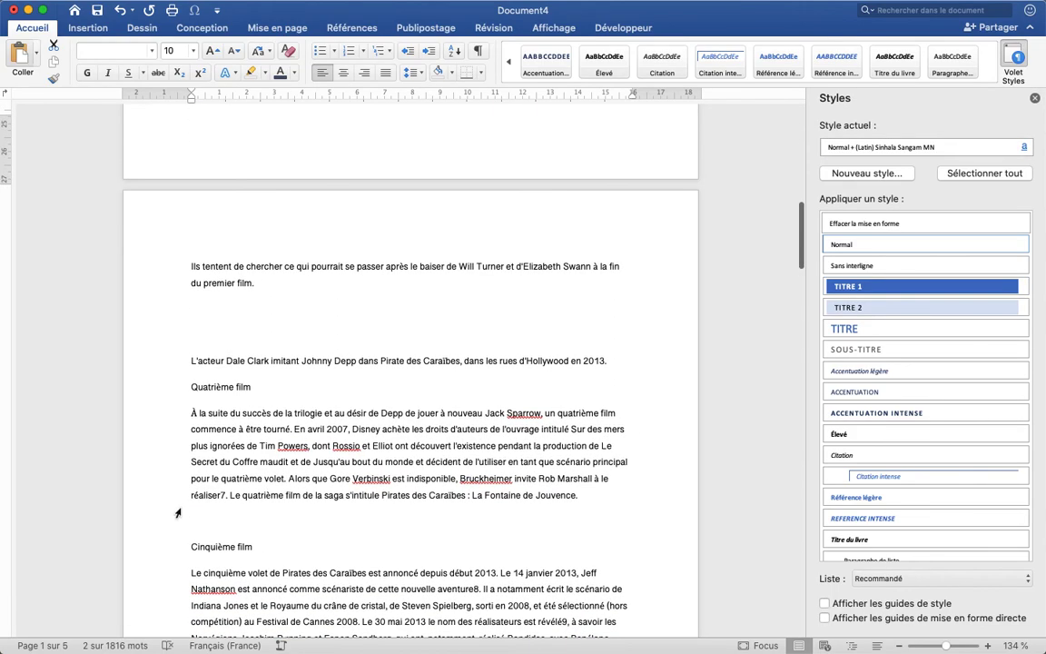
left_click(166, 398)
left_click(159, 551, "super")
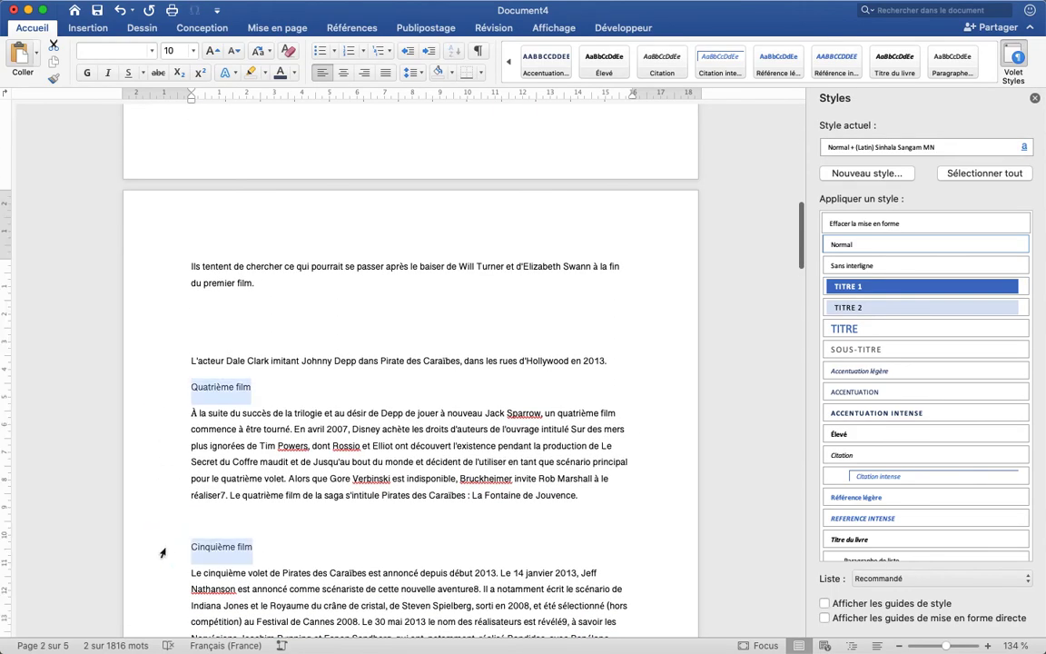
scroll(162, 553, "down", 15)
scroll(162, 553, "down", 20)
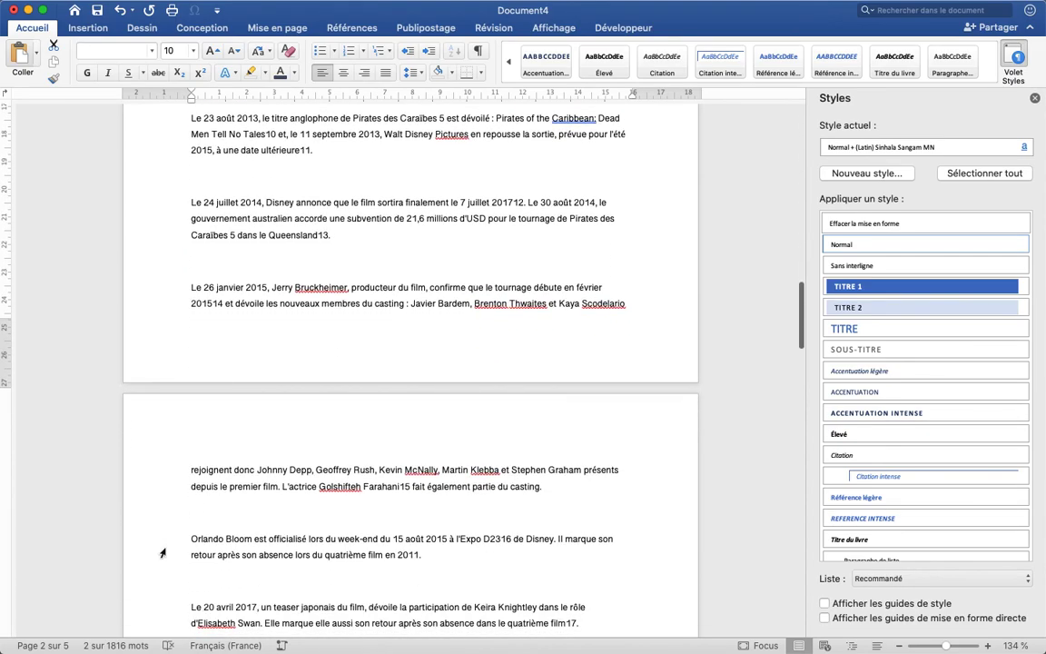
left_click(163, 482, "super")
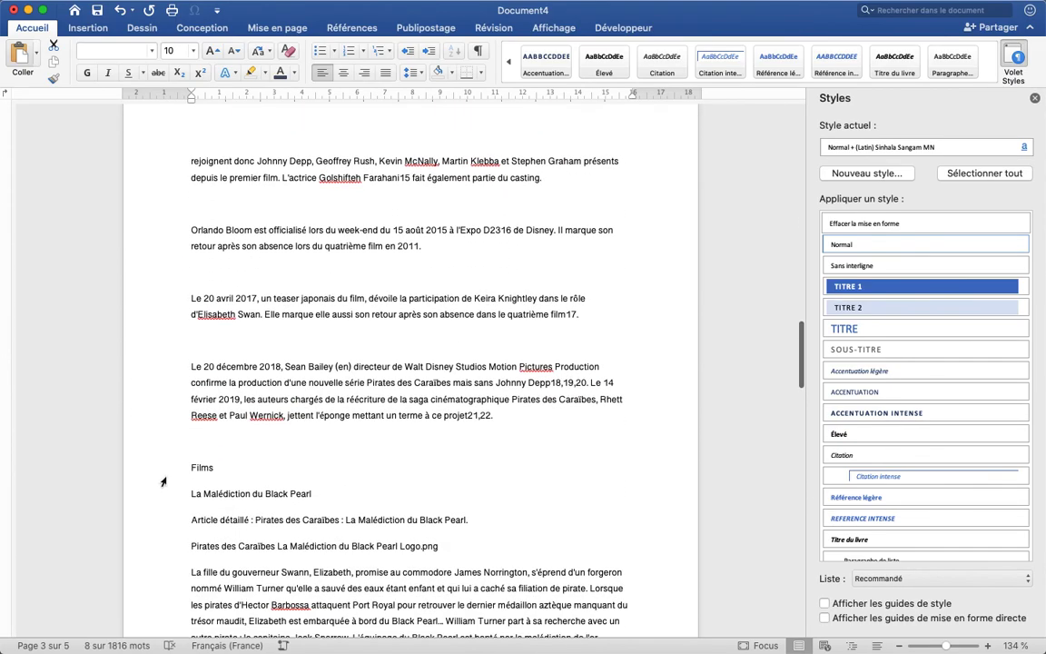
left_click(164, 471, "super")
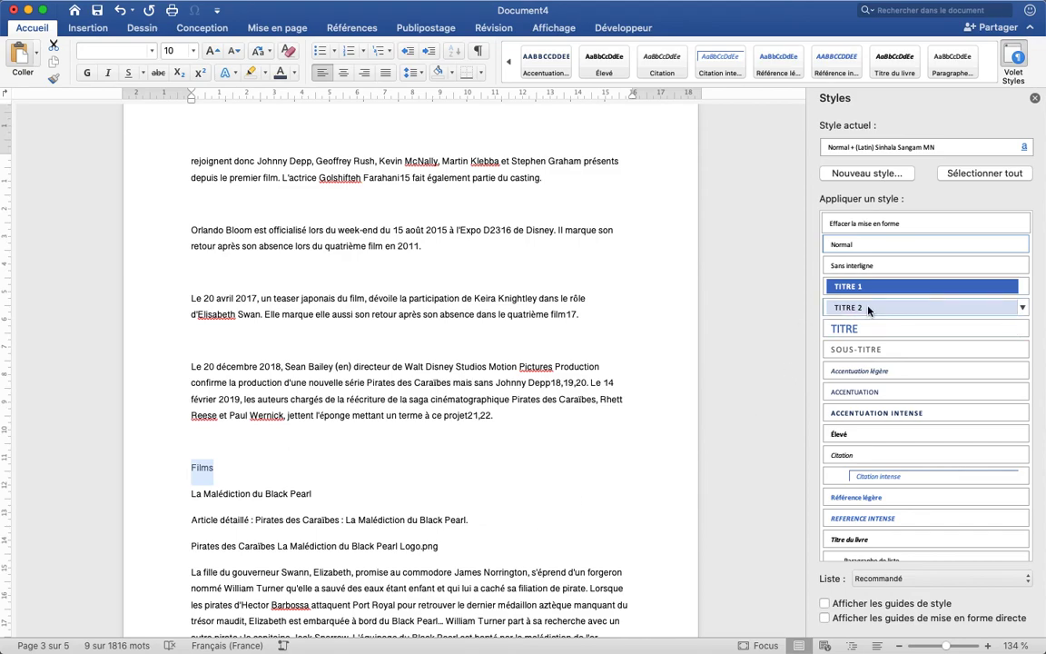
left_click(885, 287)
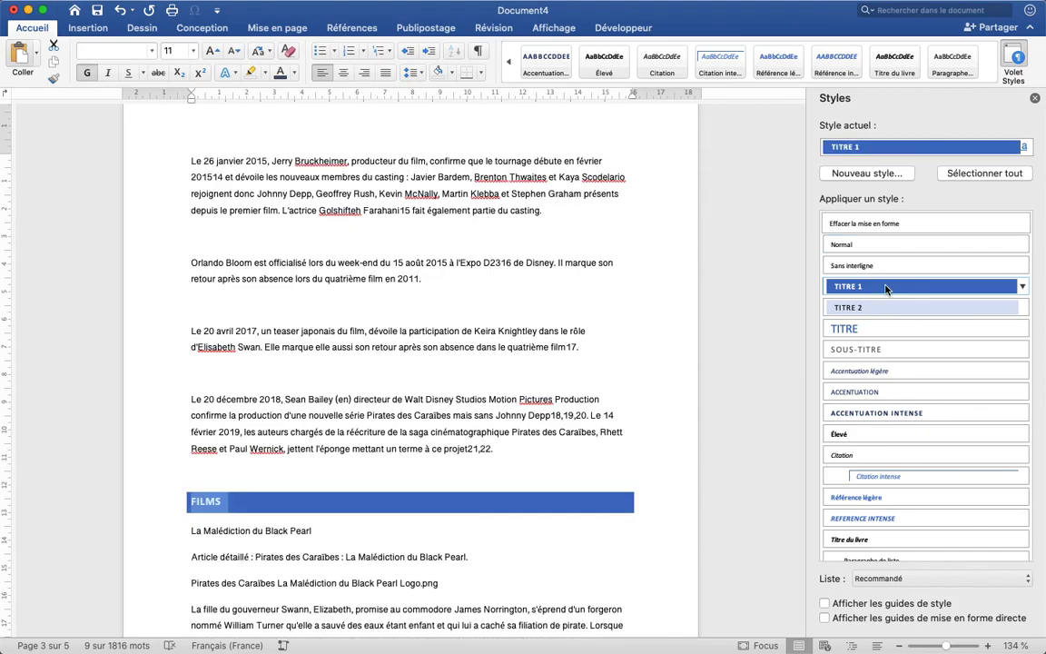
Step: Enlarge the "Premier film" heading text to 14 pt and set its font colour to the Texte 2 theme colour
scroll(469, 246, "down", 10)
scroll(468, 247, "up", 3)
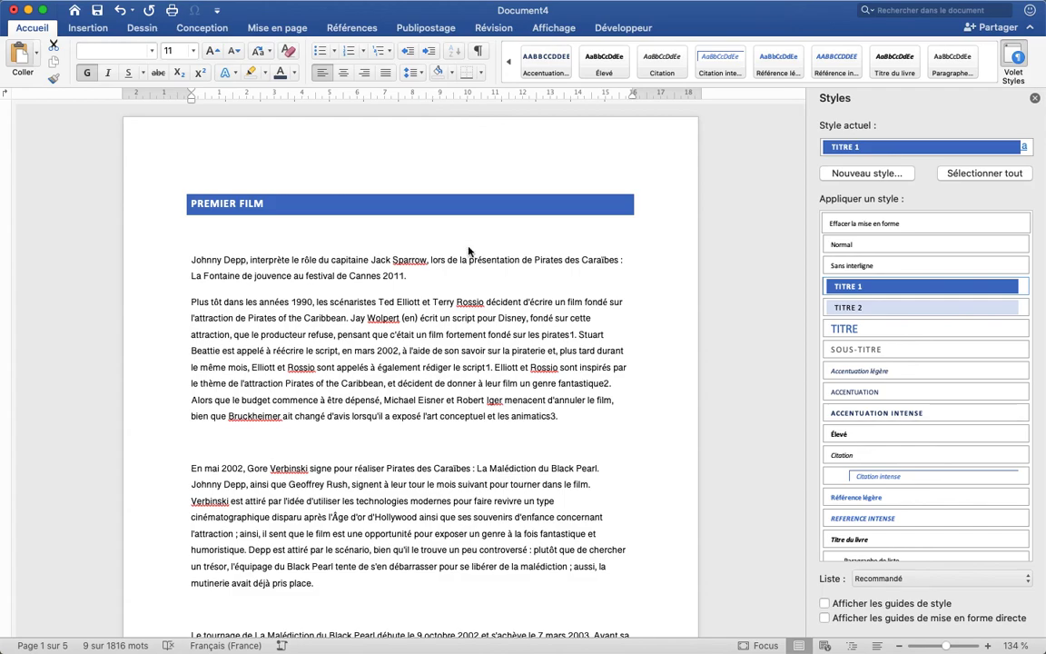
left_click_drag(271, 204, 194, 203)
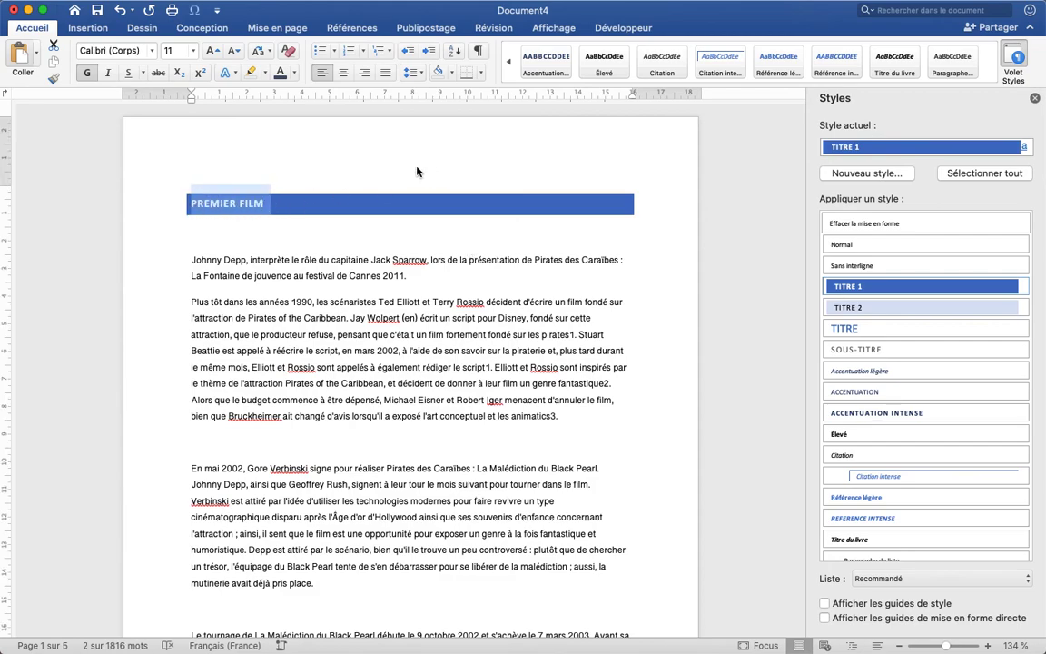
left_click(212, 50)
left_click(212, 51)
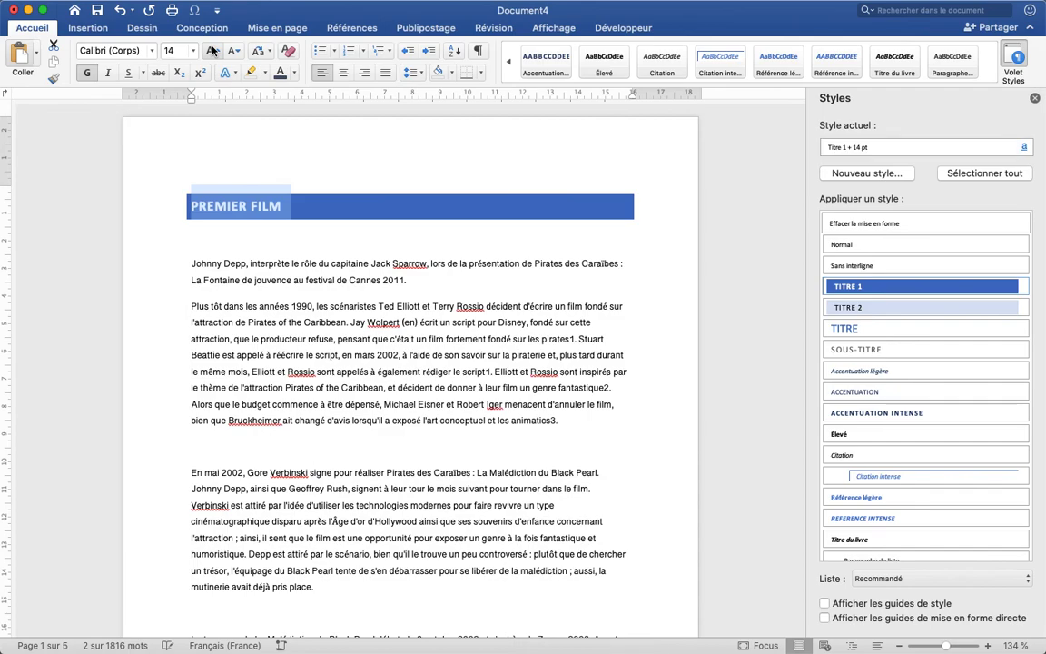
left_click(293, 73)
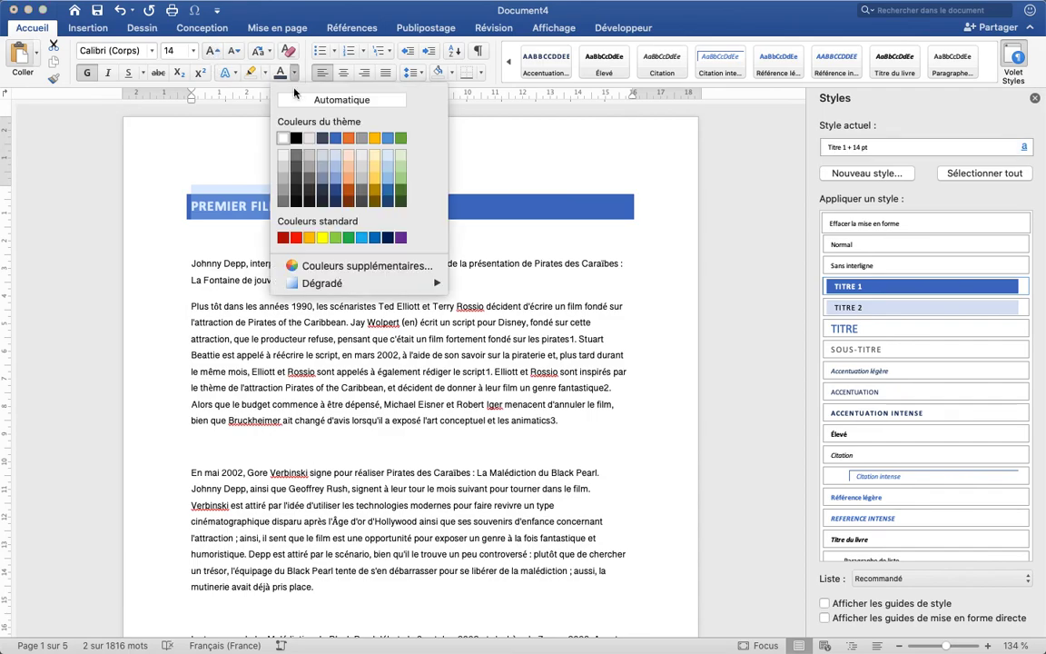
left_click(297, 136)
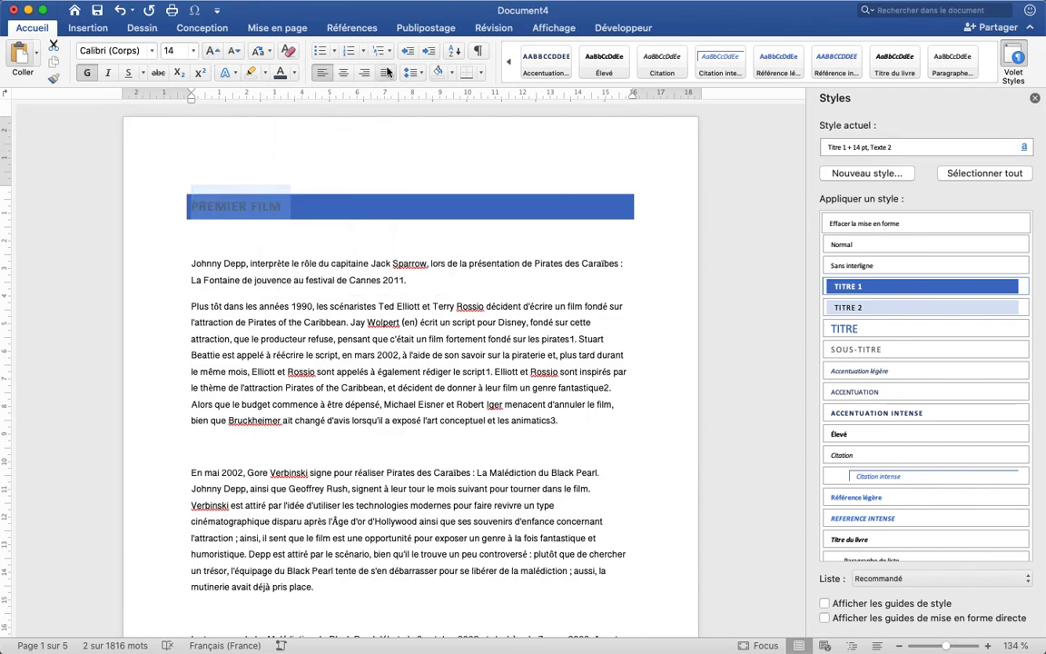
Step: Remove the paragraph borders from the "Premier film" heading and set its shading fill to Aucune couleur
left_click(480, 73)
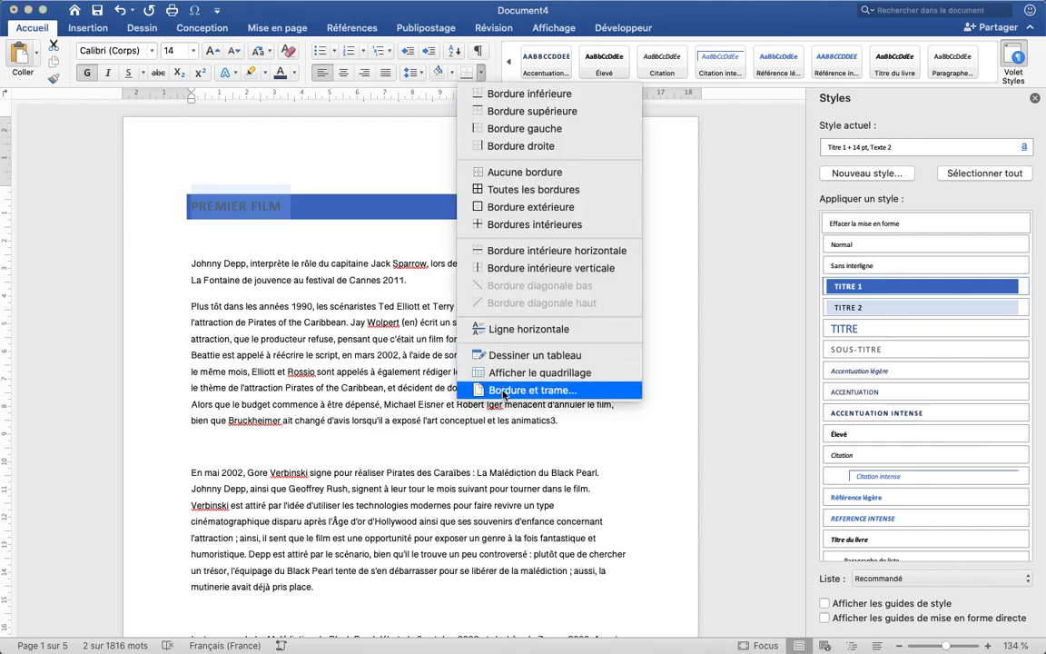
key("Return")
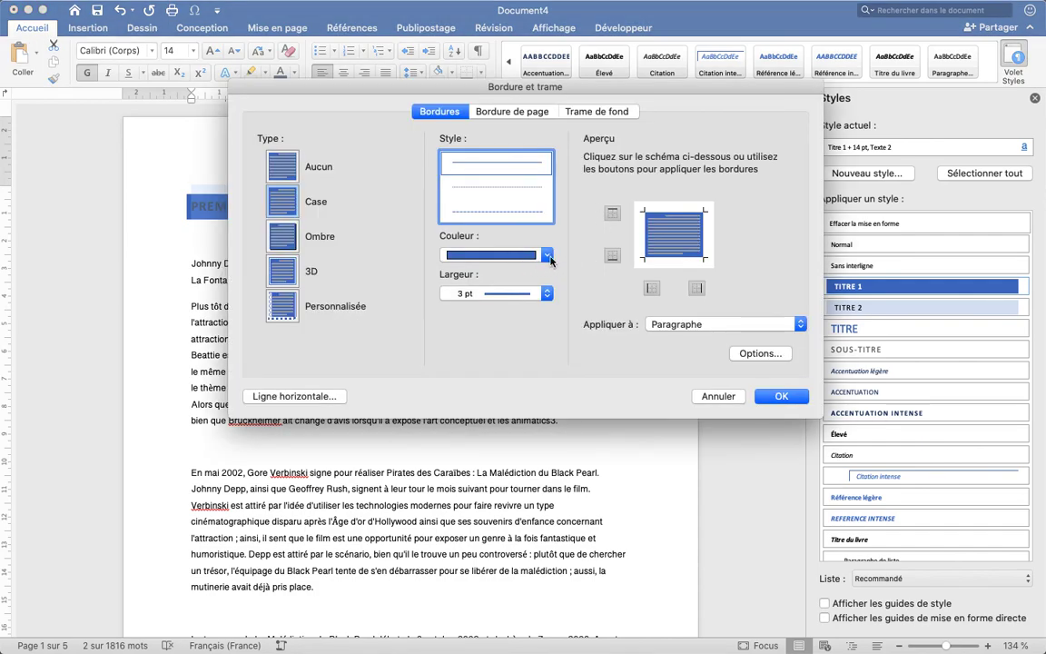
left_click(612, 213)
left_click(651, 287)
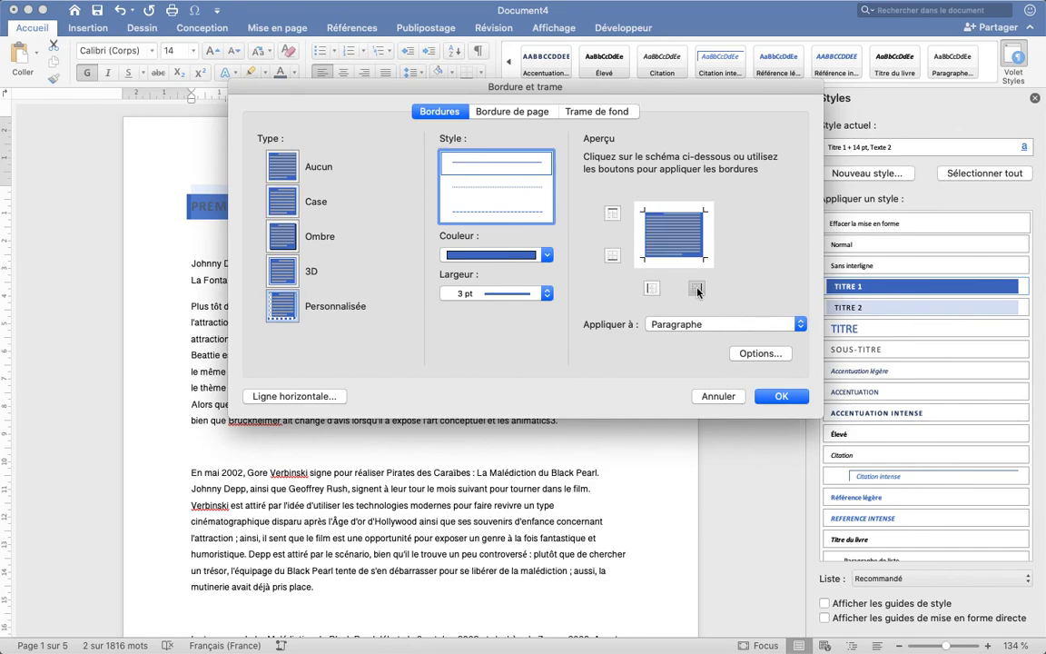
left_click(589, 110)
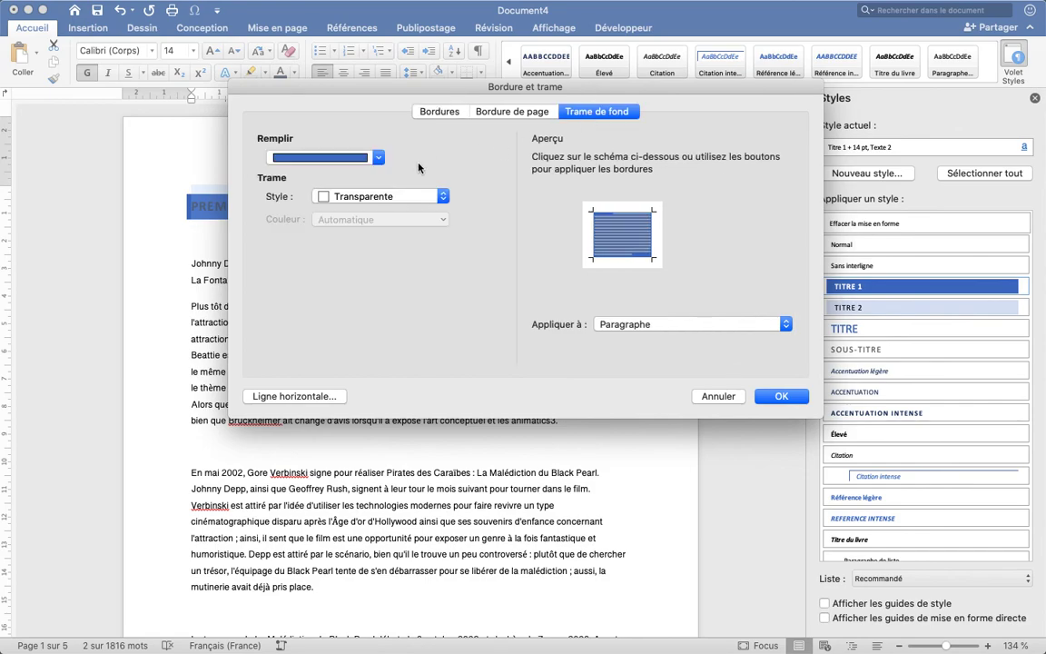
left_click(346, 156)
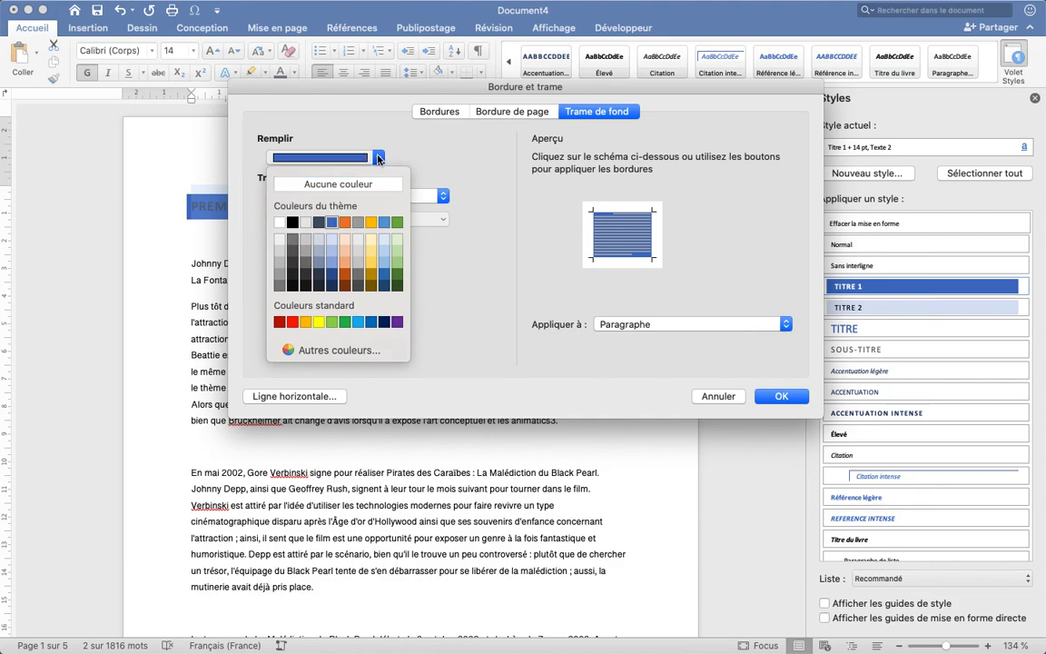
left_click(341, 183)
left_click(769, 397)
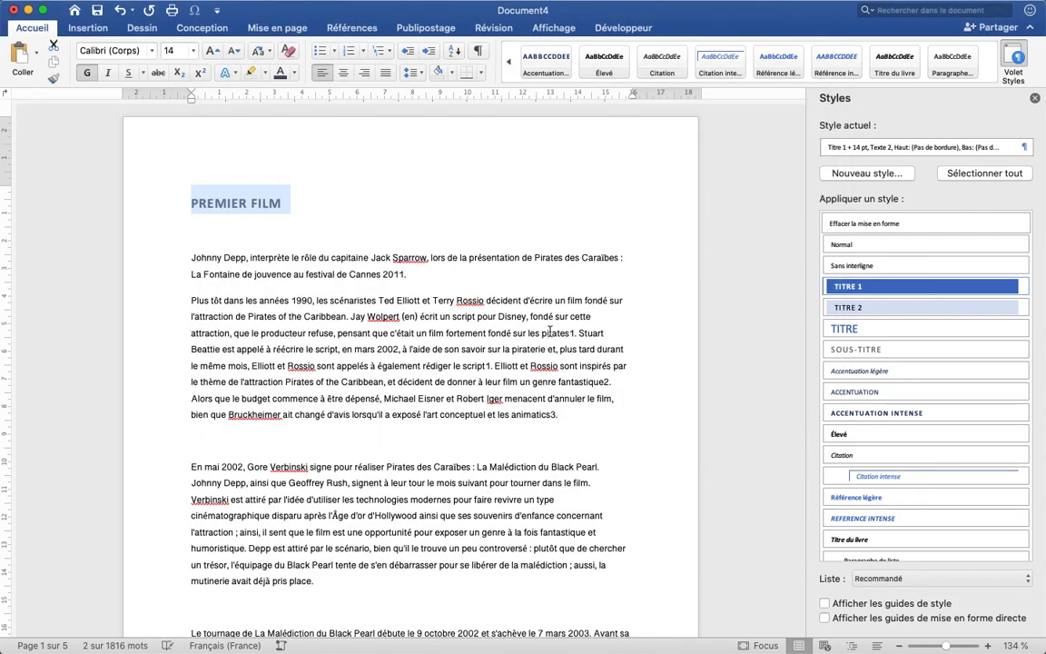
Step: Centre the "Premier film" heading on the page
left_click(343, 72)
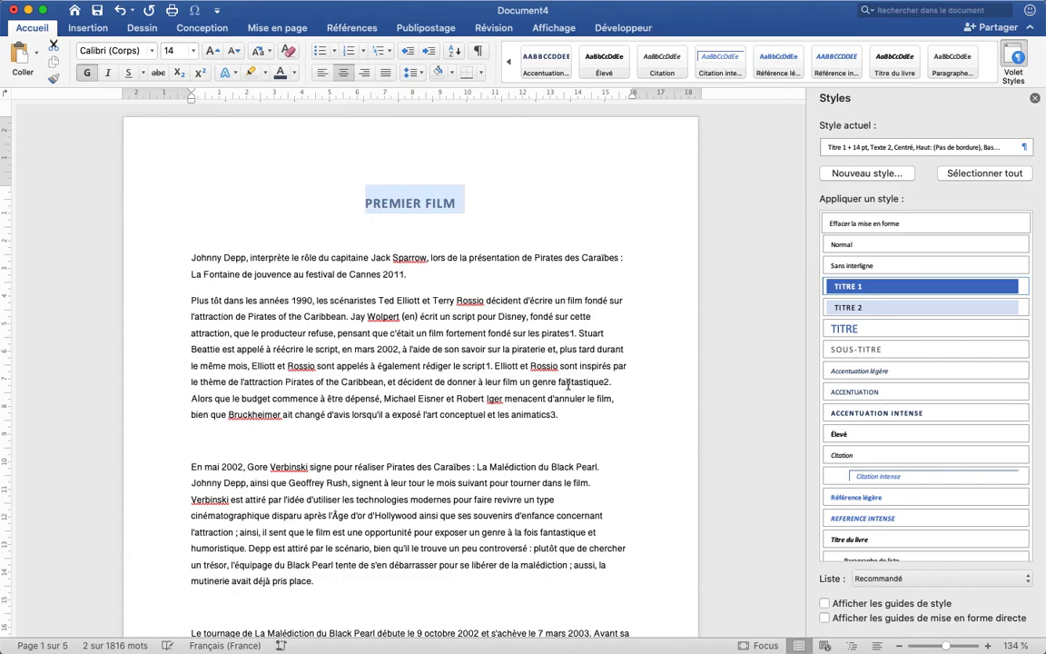
scroll(568, 385, "down", 3)
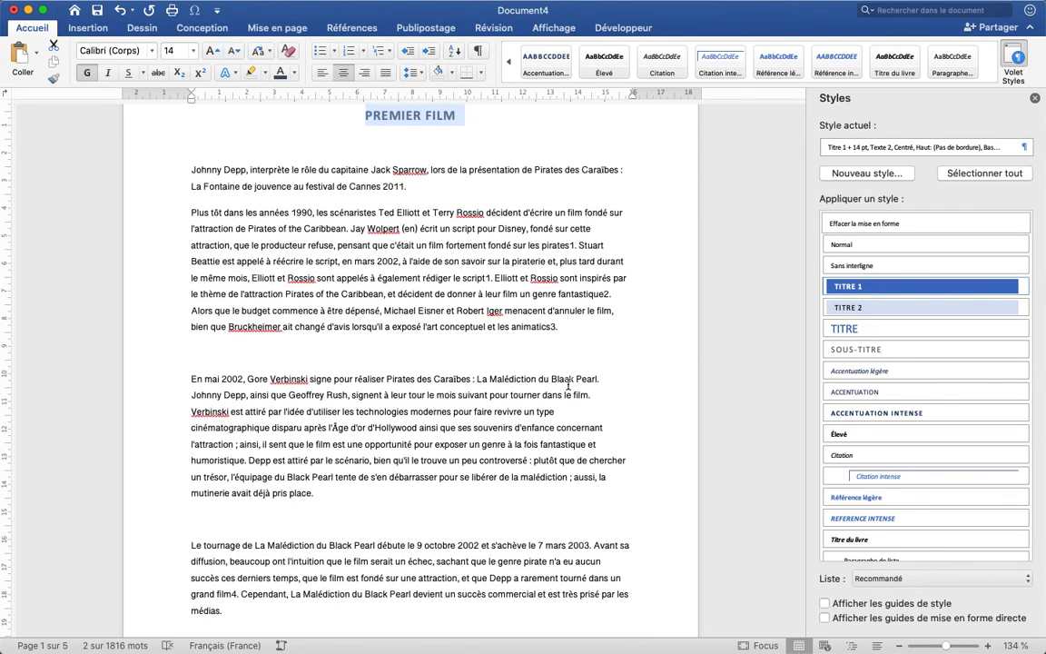
scroll(569, 385, "down", 5)
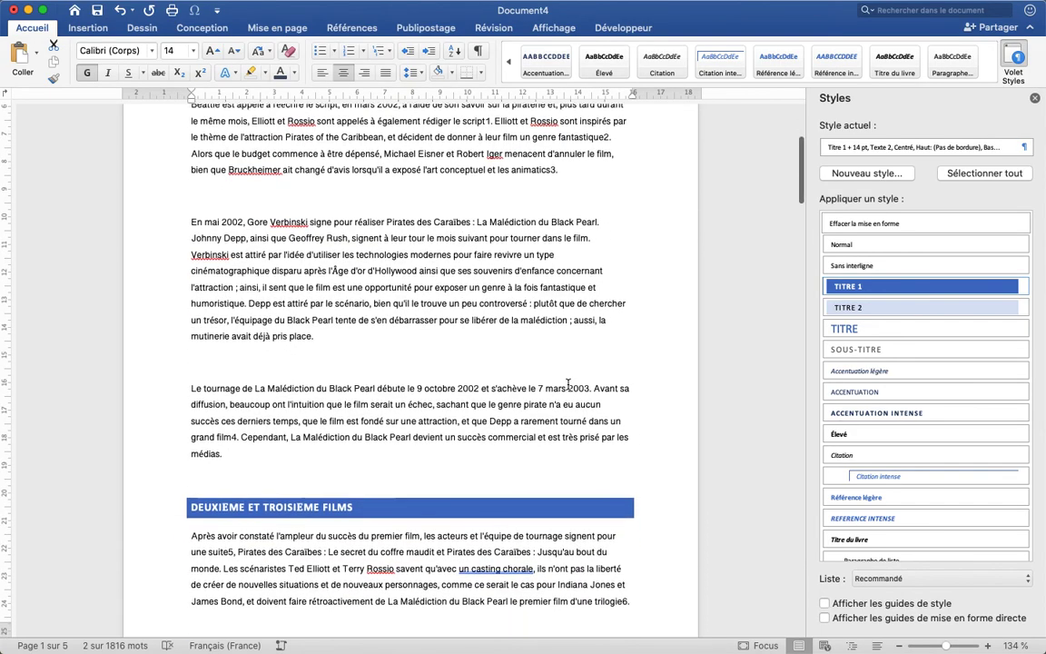
scroll(569, 385, "up", 1)
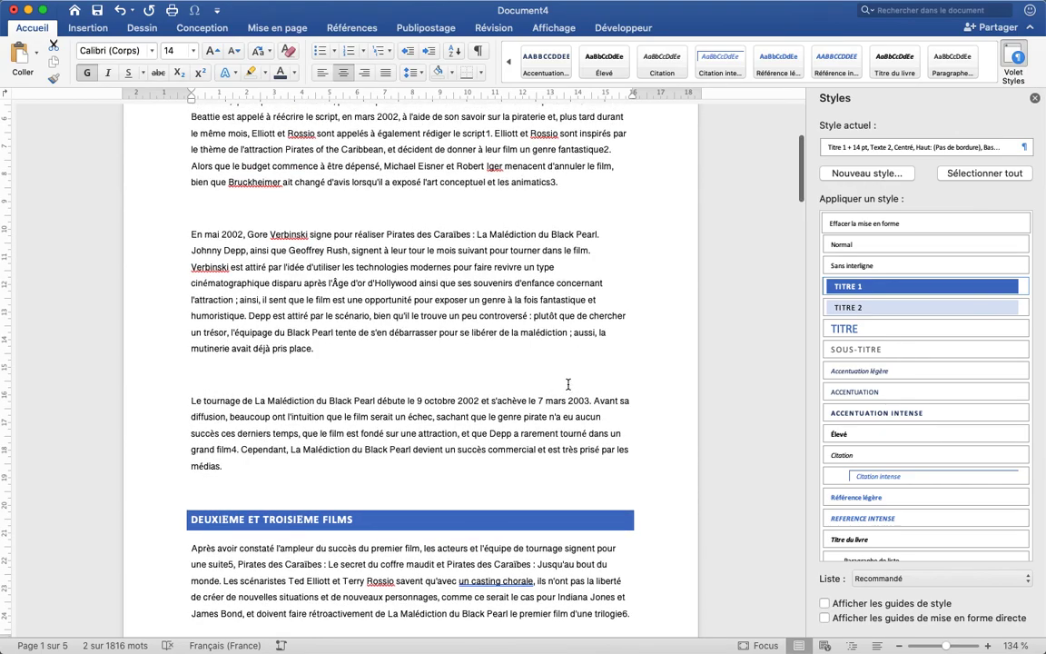
Step: Update the Titre 1 style to match the customised "Premier film" heading and check the other headings
scroll(569, 385, "up", 1)
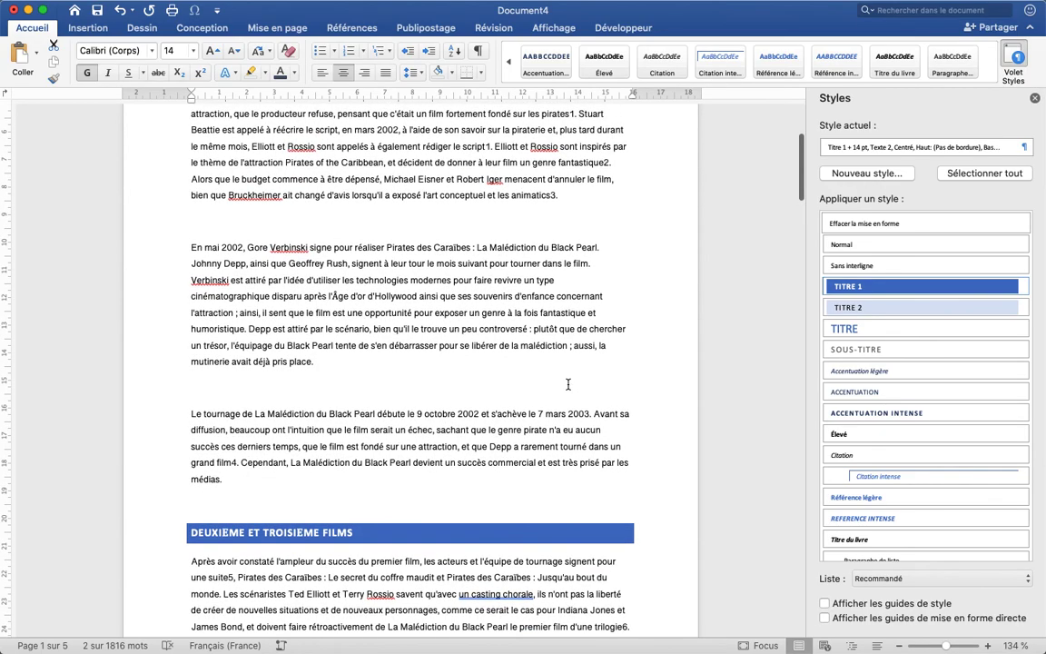
scroll(568, 385, "up", 10)
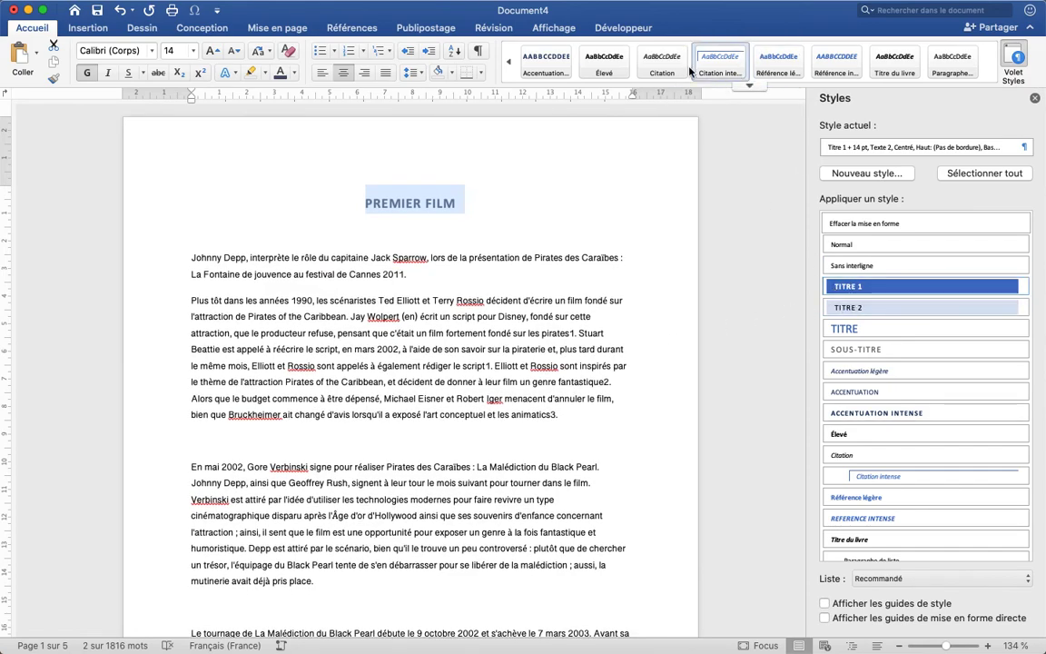
left_click(510, 62)
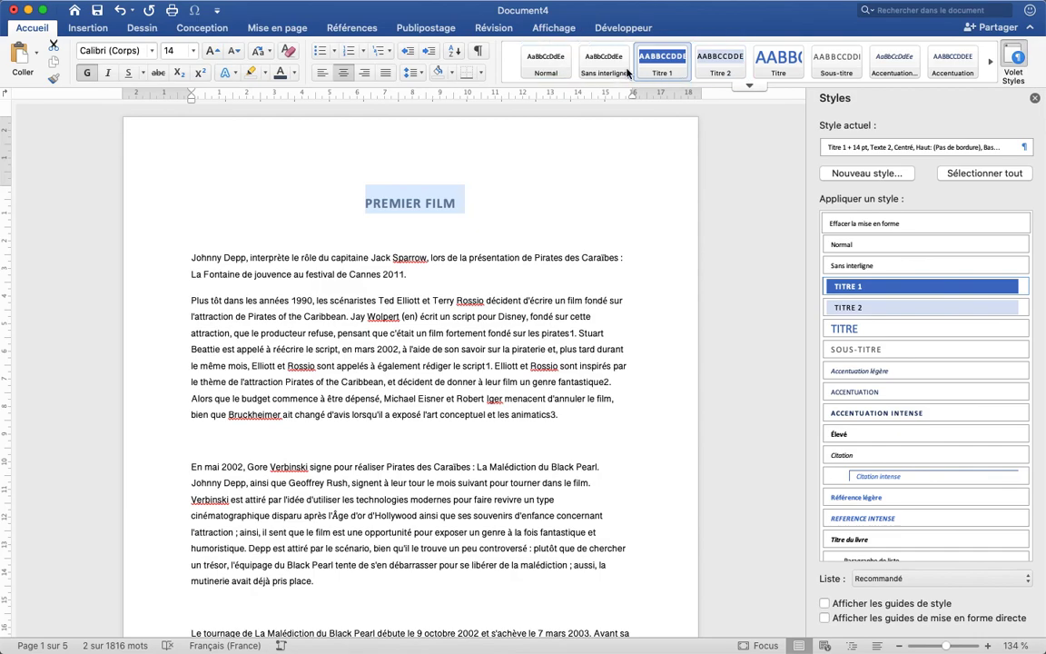
right_click(659, 69)
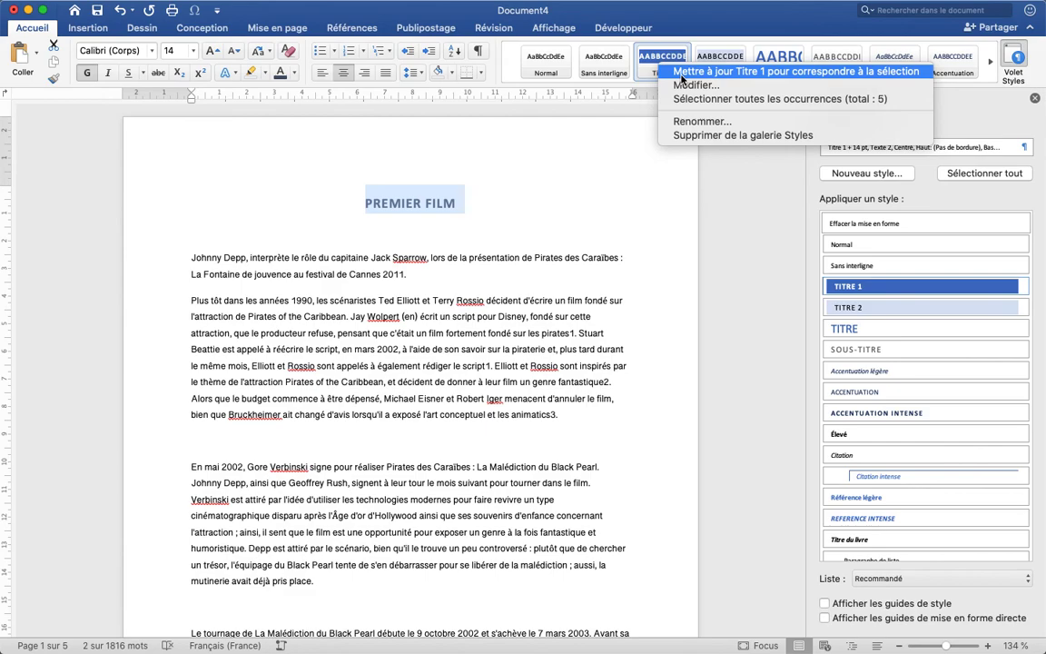
left_click(680, 76)
scroll(502, 504, "down", 3)
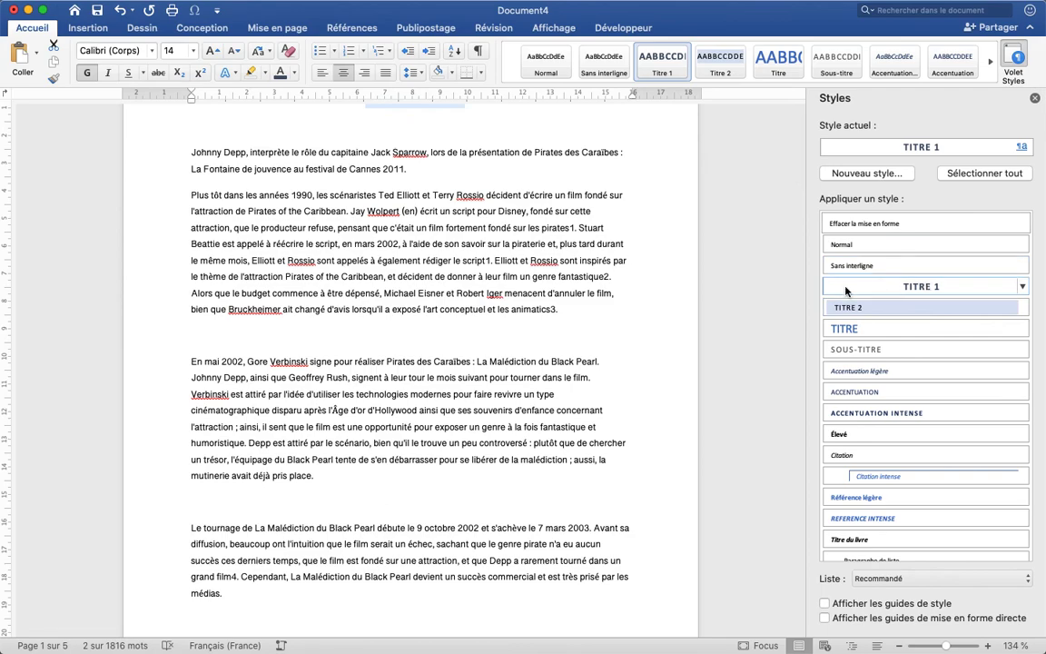
scroll(574, 399, "down", 7)
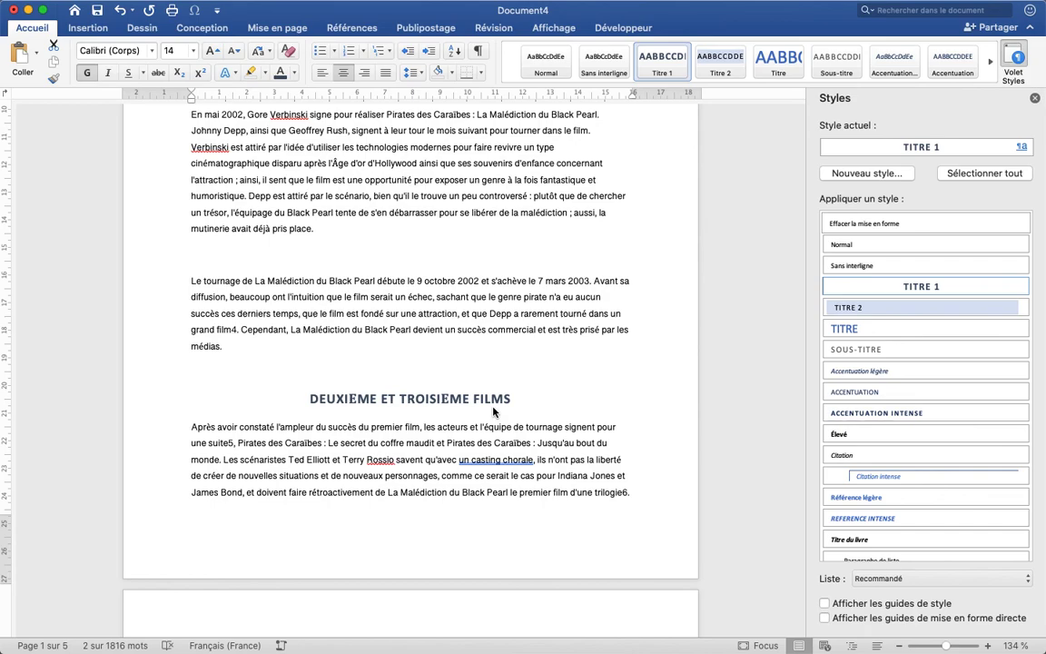
Step: Undo the Titre 1 style update and the "Premier film" heading's centring, border, shading and font colour changes
key("super+z")
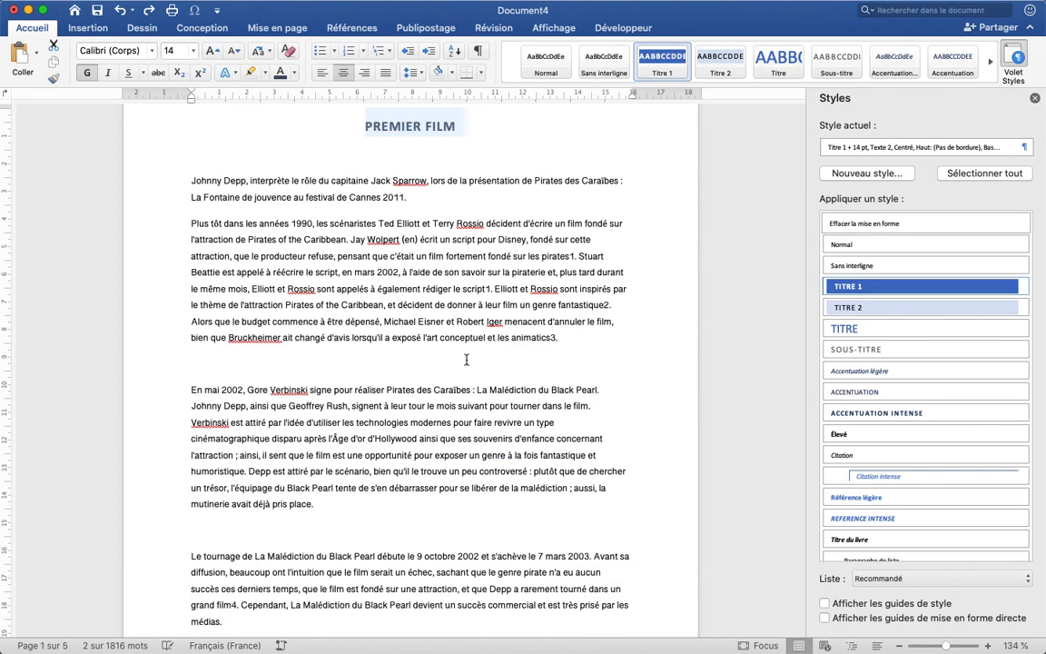
key("super+z")
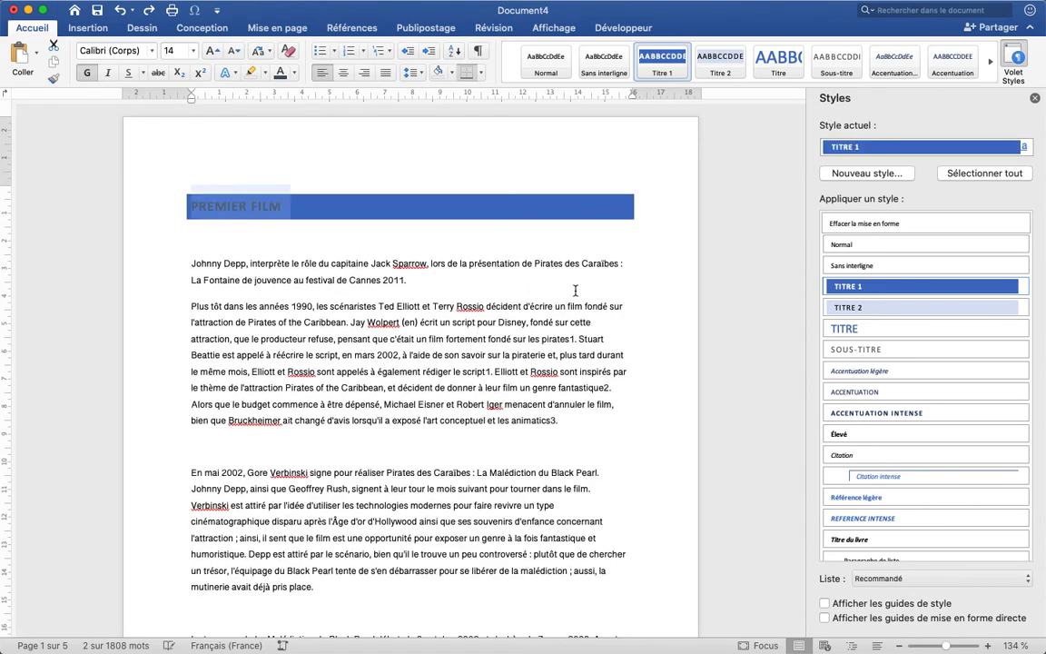
left_click(414, 212)
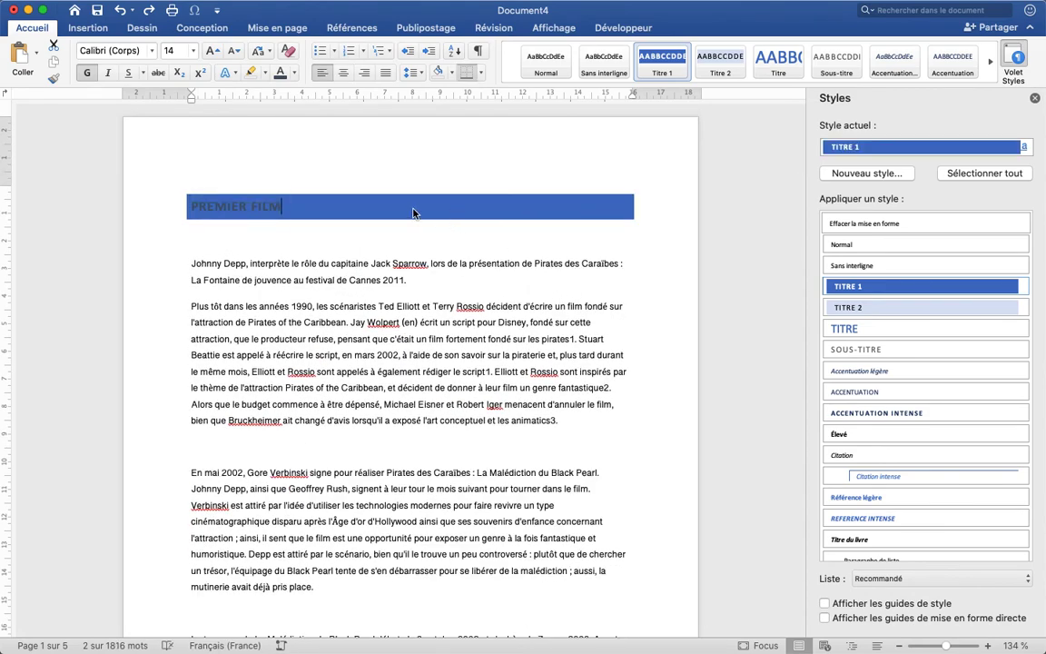
triple_click(413, 212)
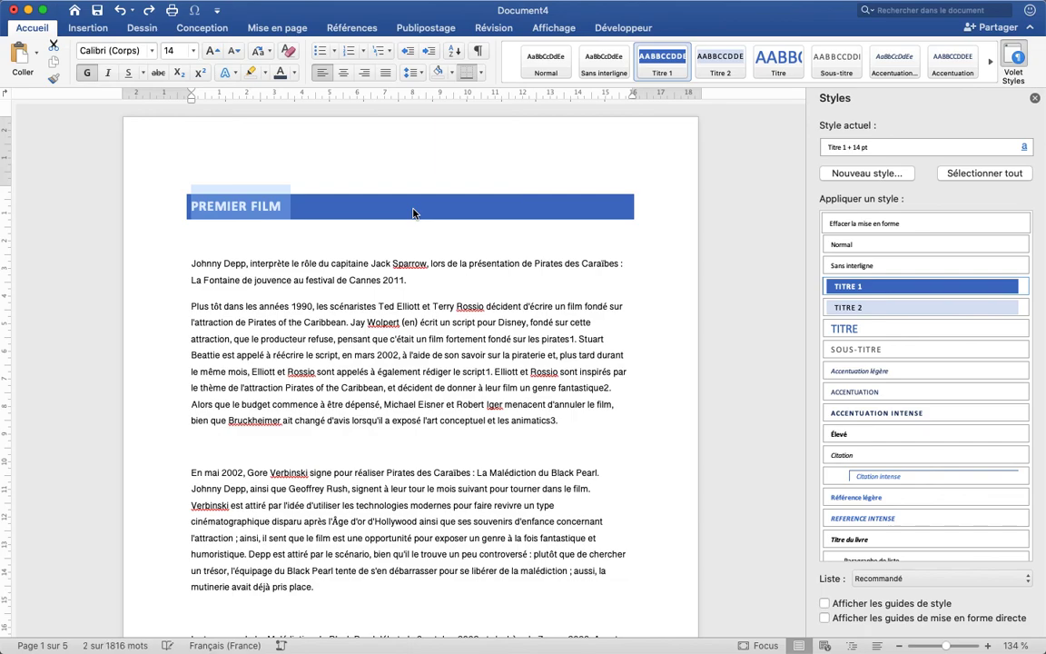
left_click(416, 209)
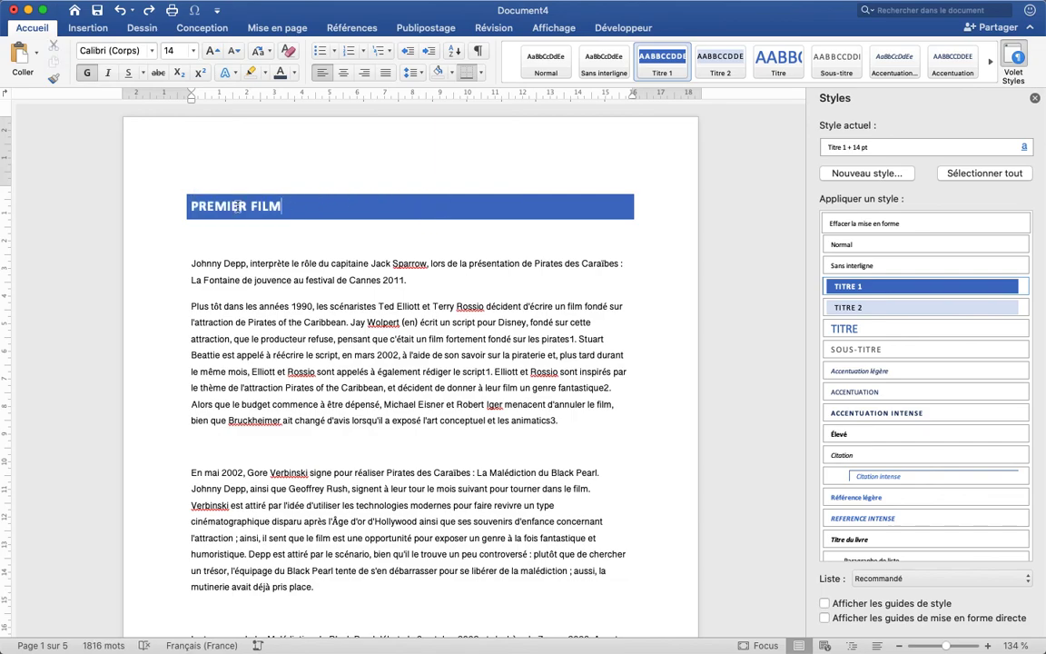
Step: Modify the Titre 1 style with a font size of 14 pt and review its format description
left_click(192, 206)
scroll(255, 243, "down", 10)
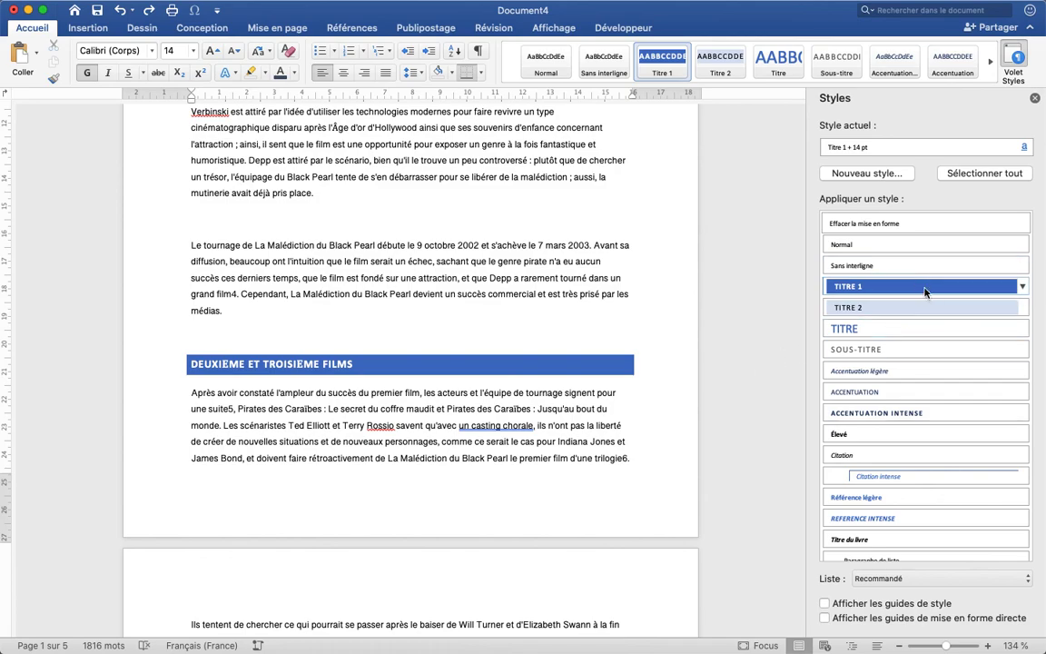
left_click(1024, 287)
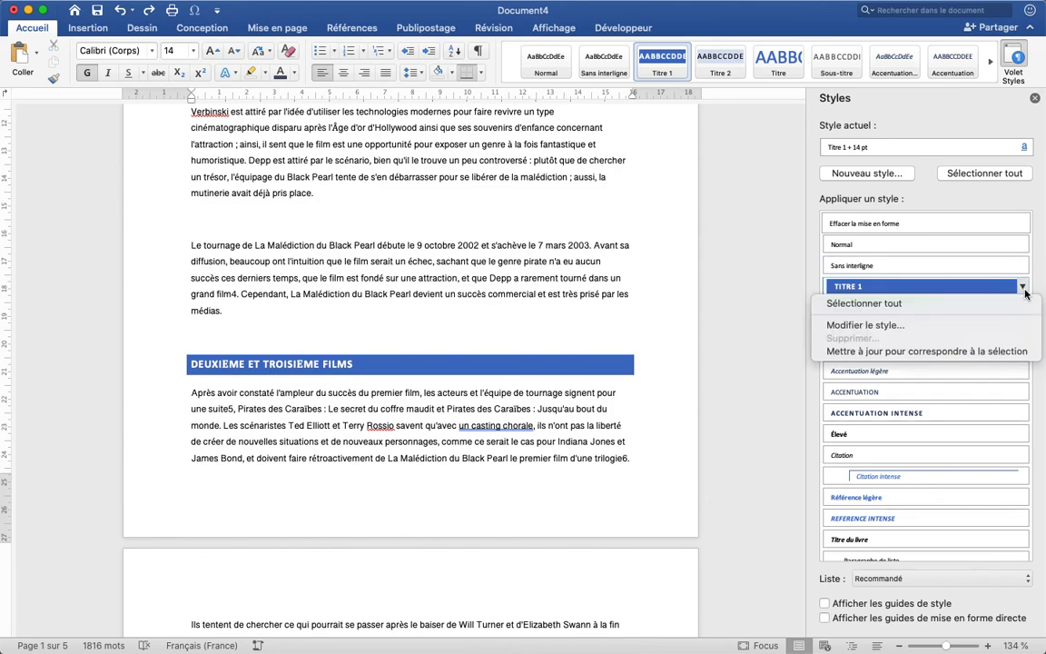
left_click(964, 326)
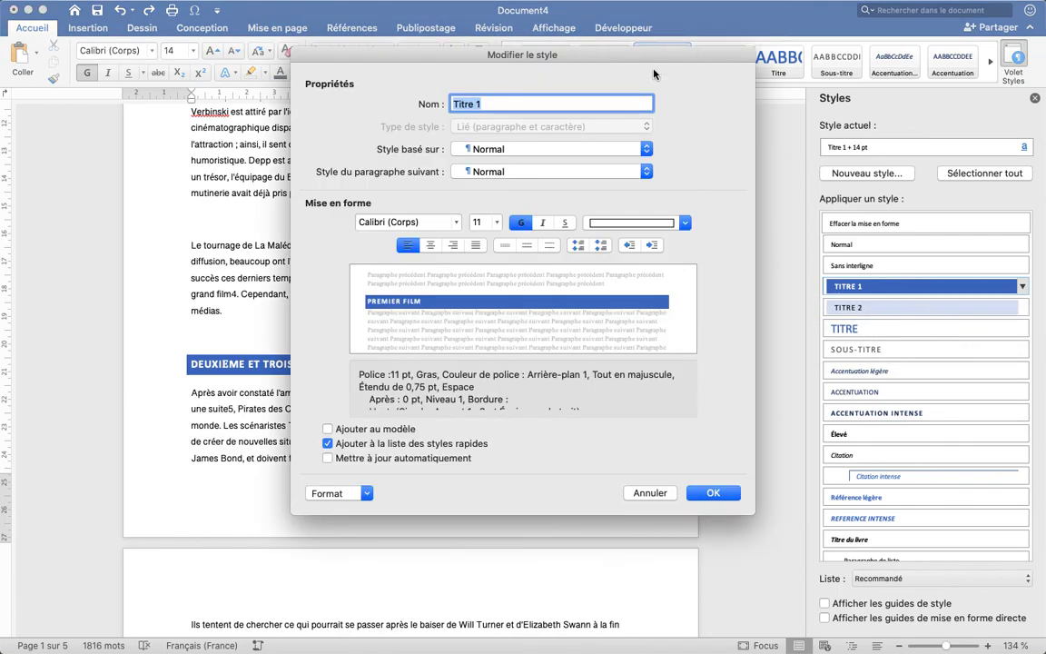
left_click_drag(626, 56, 626, 73)
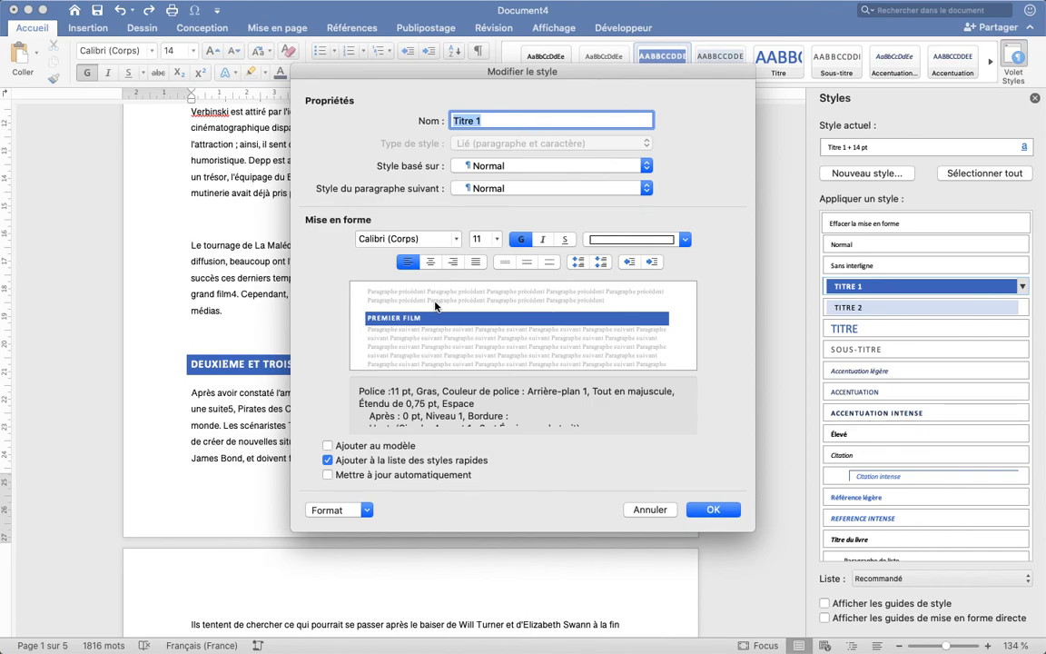
left_click(493, 239)
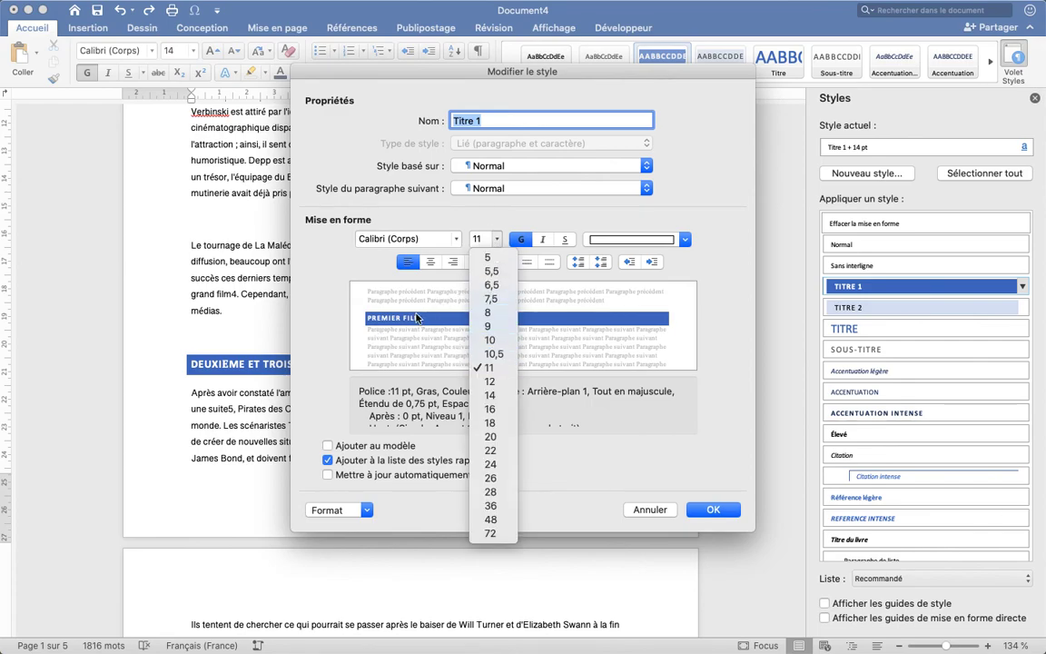
left_click(490, 395)
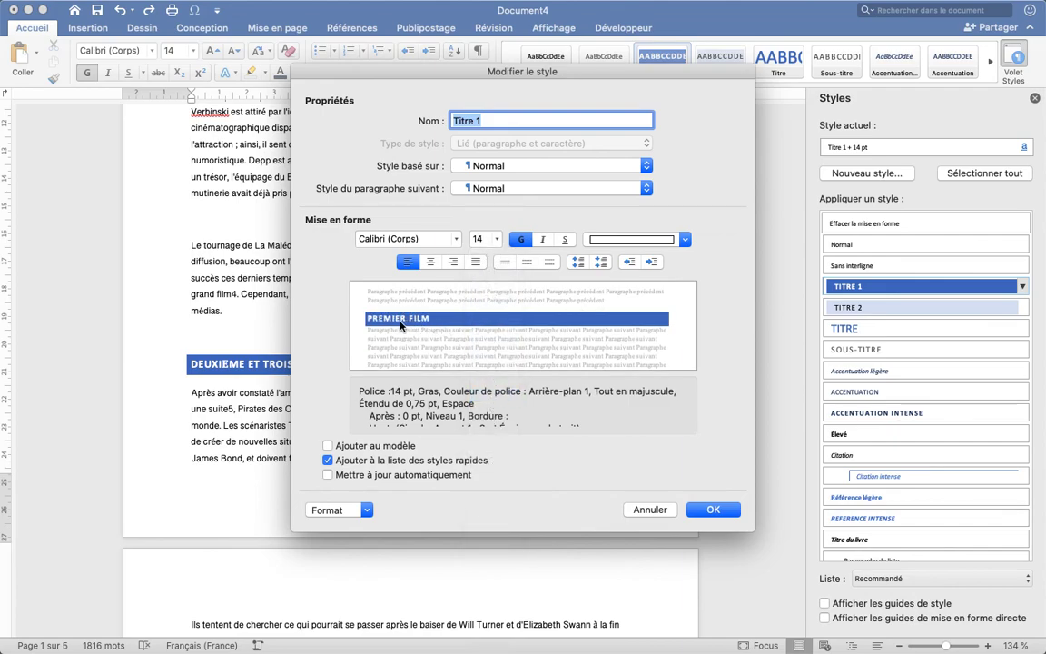
scroll(420, 413, "down", 2)
scroll(420, 414, "up", 2)
scroll(419, 413, "down", 4)
scroll(420, 413, "up", 4)
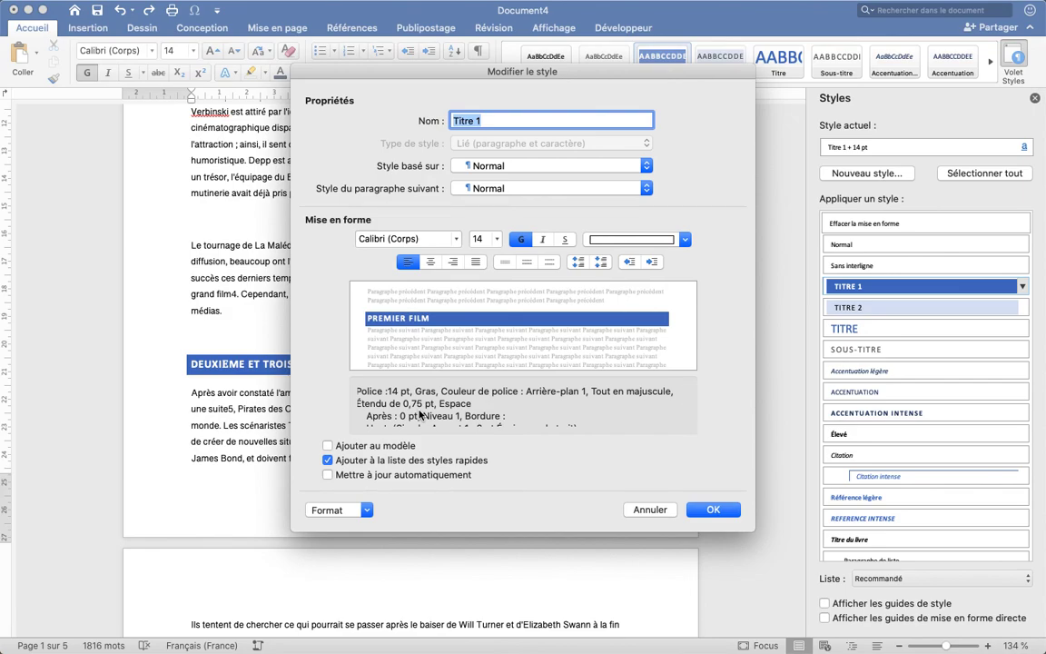
Step: Set the left indent of the Titre 1 style's paragraph format to 0,5 cm
left_click(367, 513)
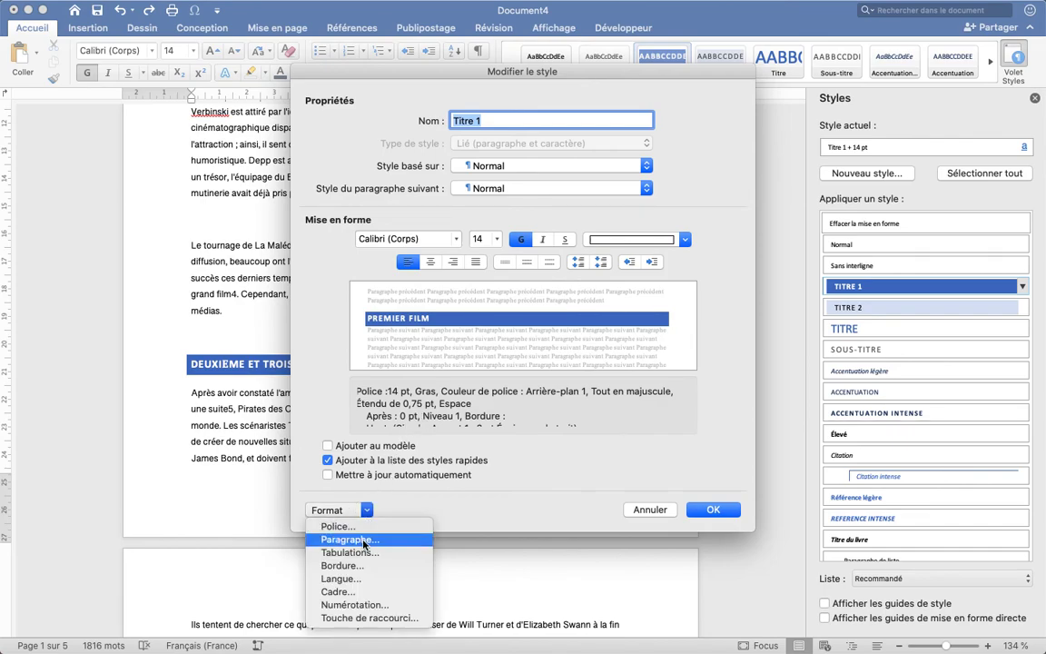
left_click(361, 539)
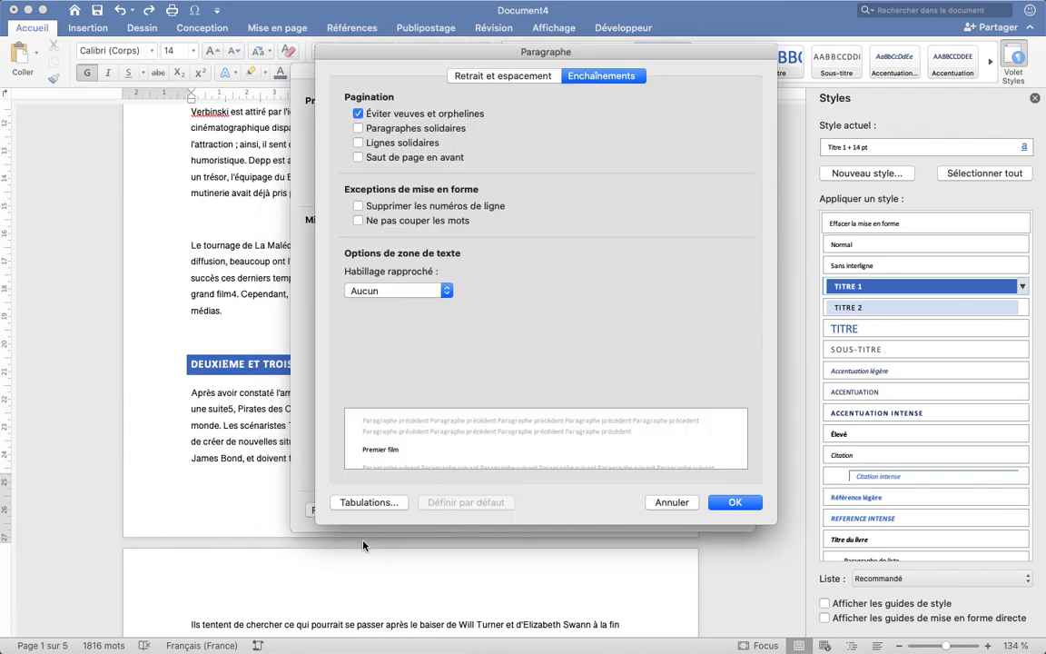
left_click(513, 75)
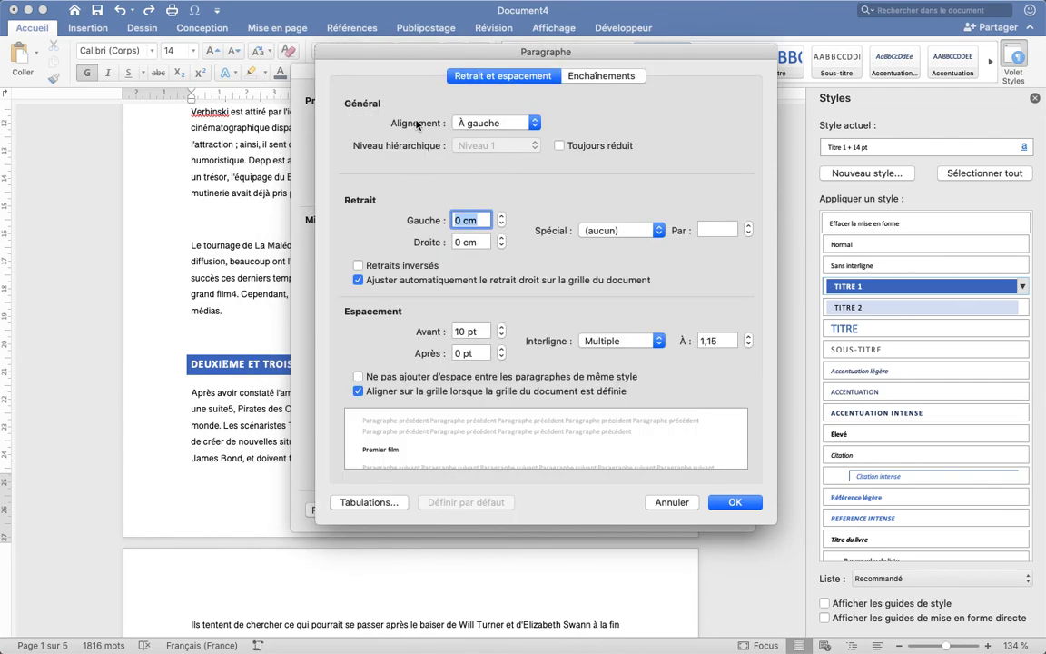
left_click(502, 216)
left_click(502, 216)
left_click(502, 216)
left_click(502, 216)
left_click(502, 218)
Step: Set the Titre 1 style's paragraph spacing to 0 pt before and 12 pt after
left_click(501, 335)
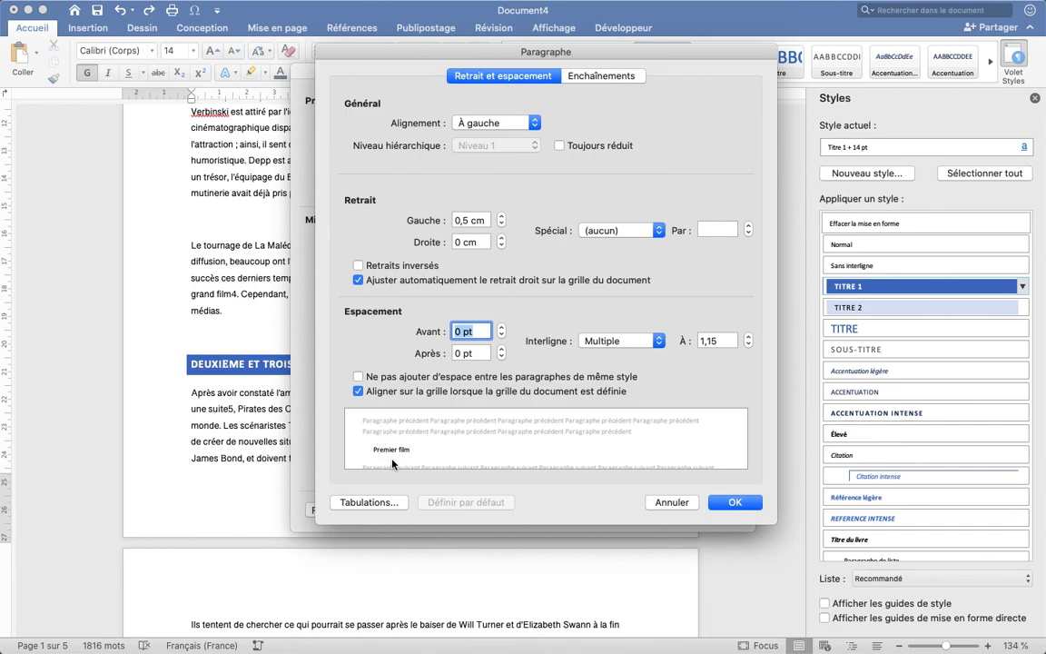
left_click(502, 350)
left_click(502, 349)
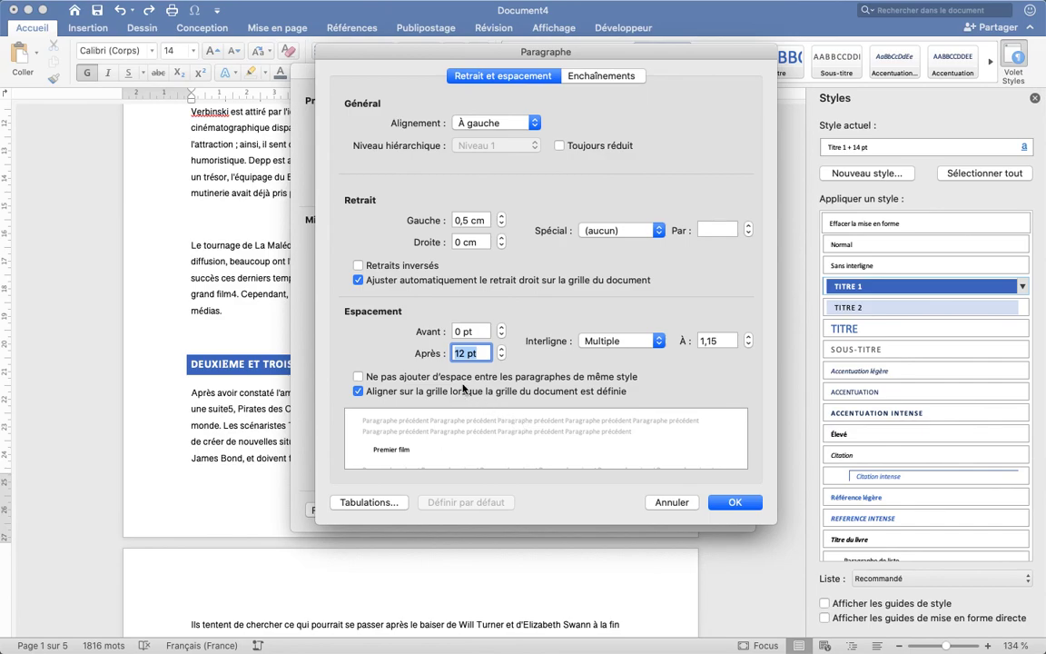
Step: Enable Saut de page en avant for the Titre 1 style and apply the style changes to the document
left_click(585, 80)
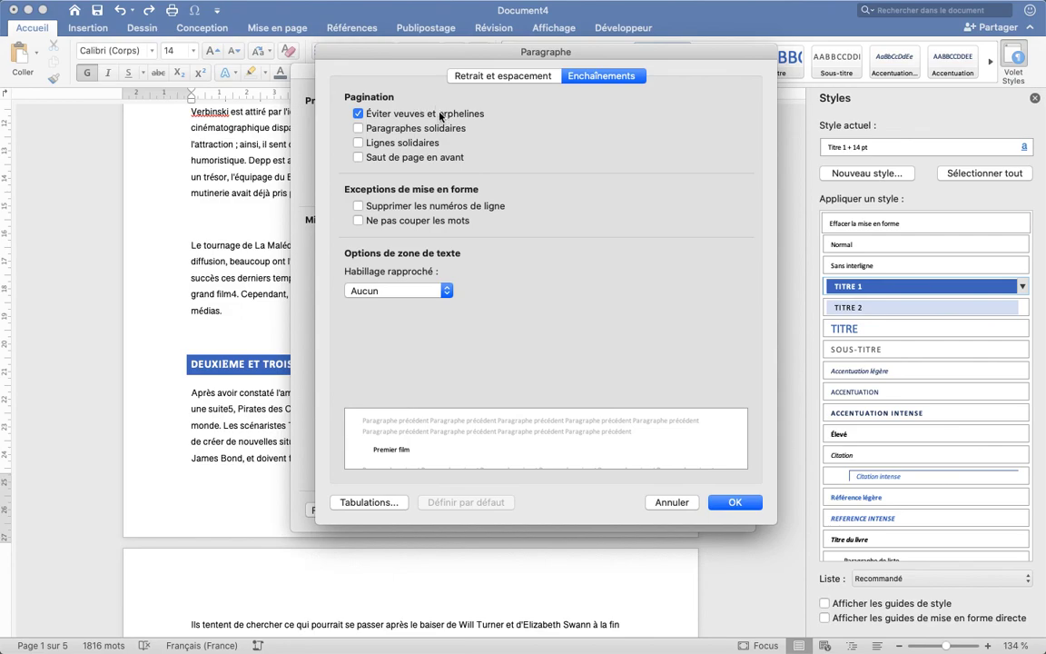
left_click(422, 160)
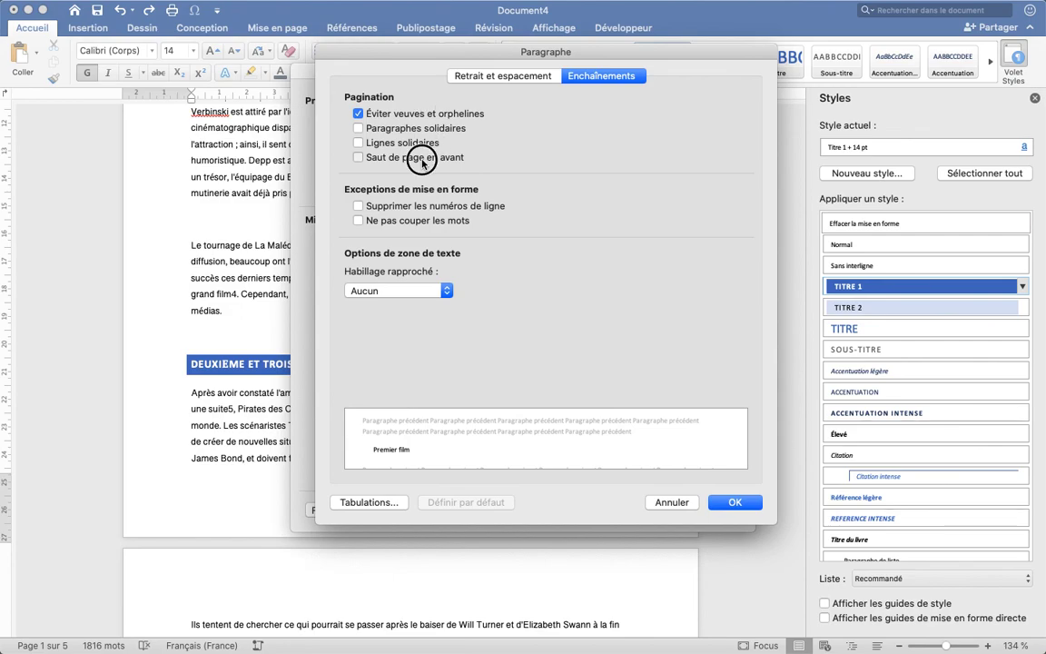
left_click(734, 501)
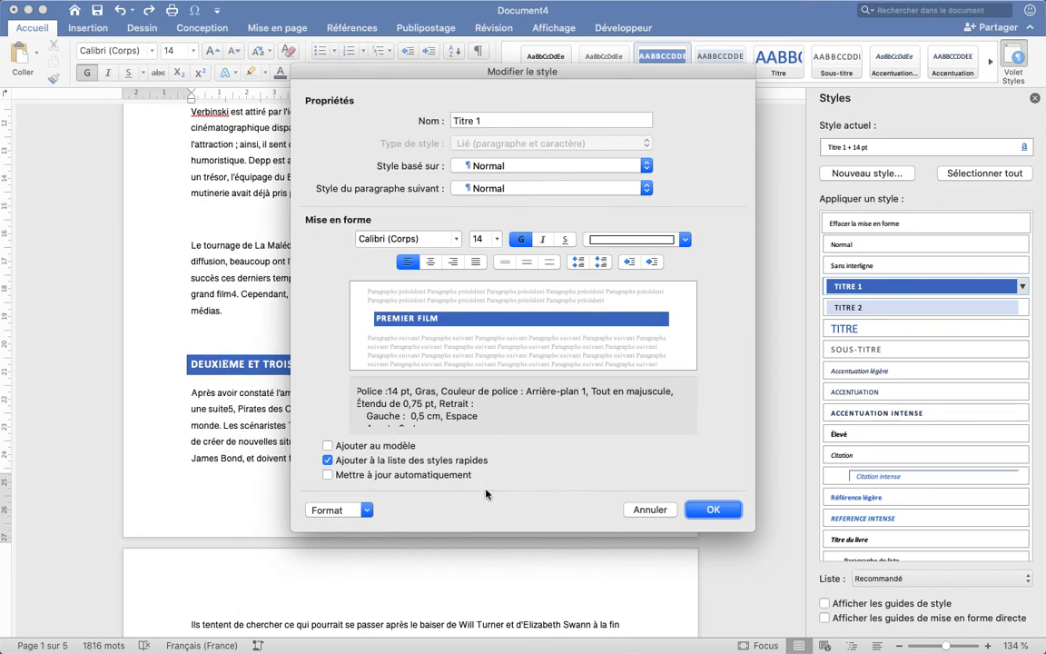
left_click(650, 510)
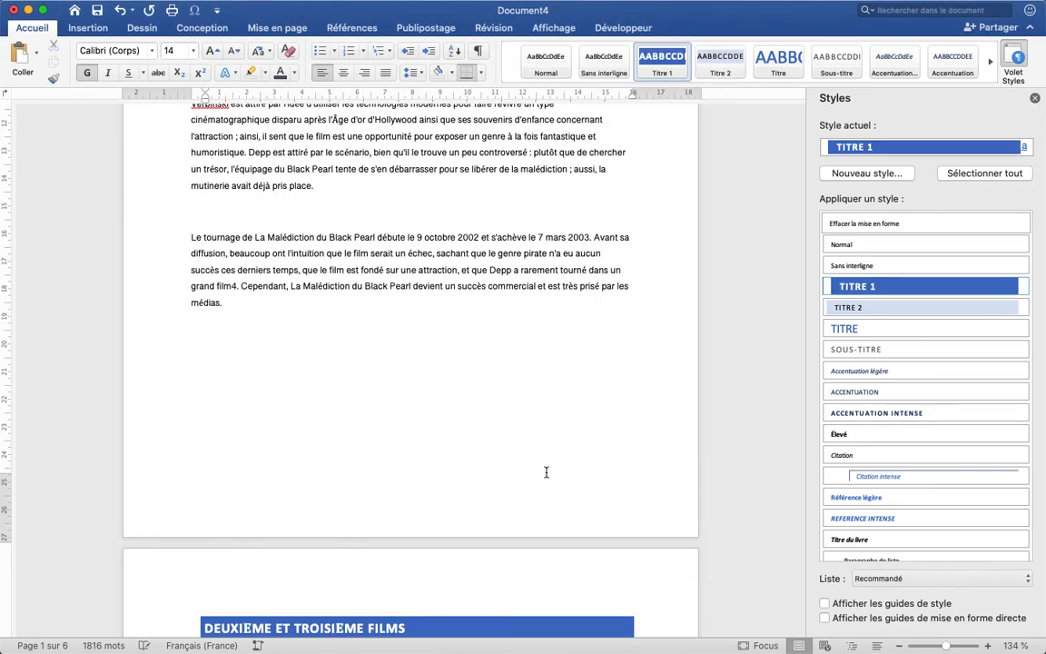
Step: Examine the Titre 1 headings throughout the document for the new indent, spacing and page breaks
scroll(546, 474, "up", 5)
scroll(546, 474, "down", 15)
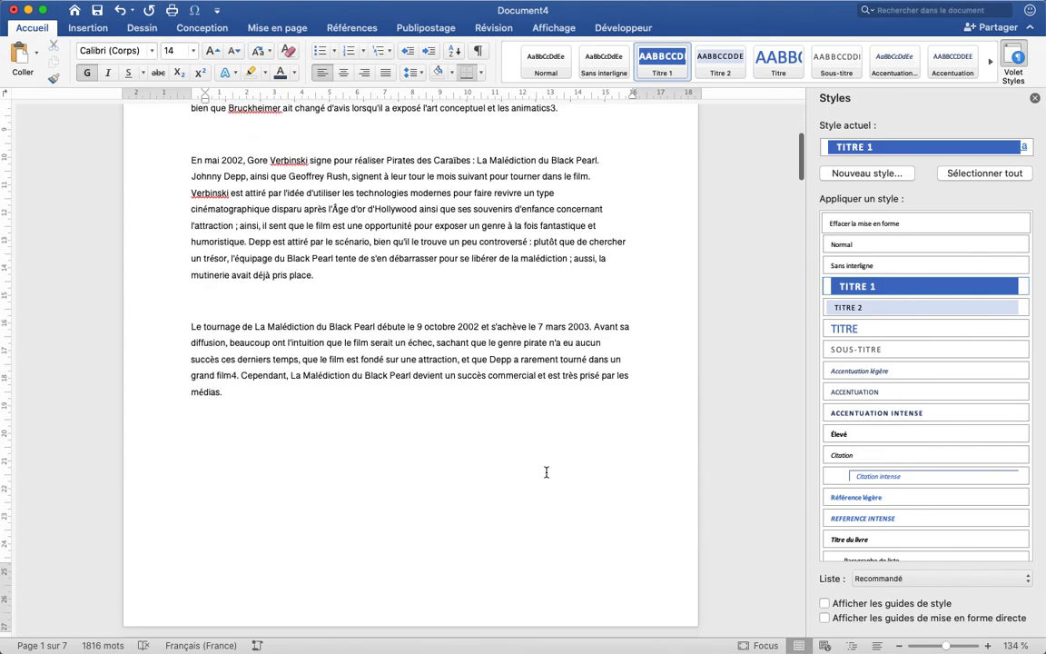
scroll(545, 472, "down", 3)
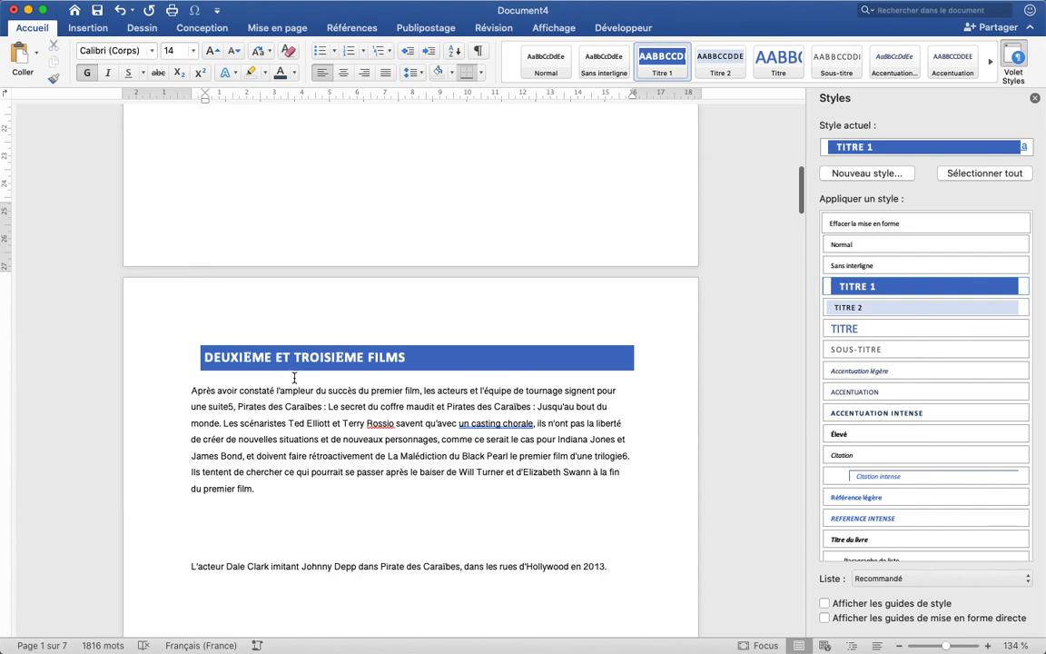
scroll(318, 392, "down", 20)
scroll(317, 392, "down", 15)
scroll(318, 393, "down", 15)
scroll(318, 392, "down", 12)
scroll(318, 392, "up", 15)
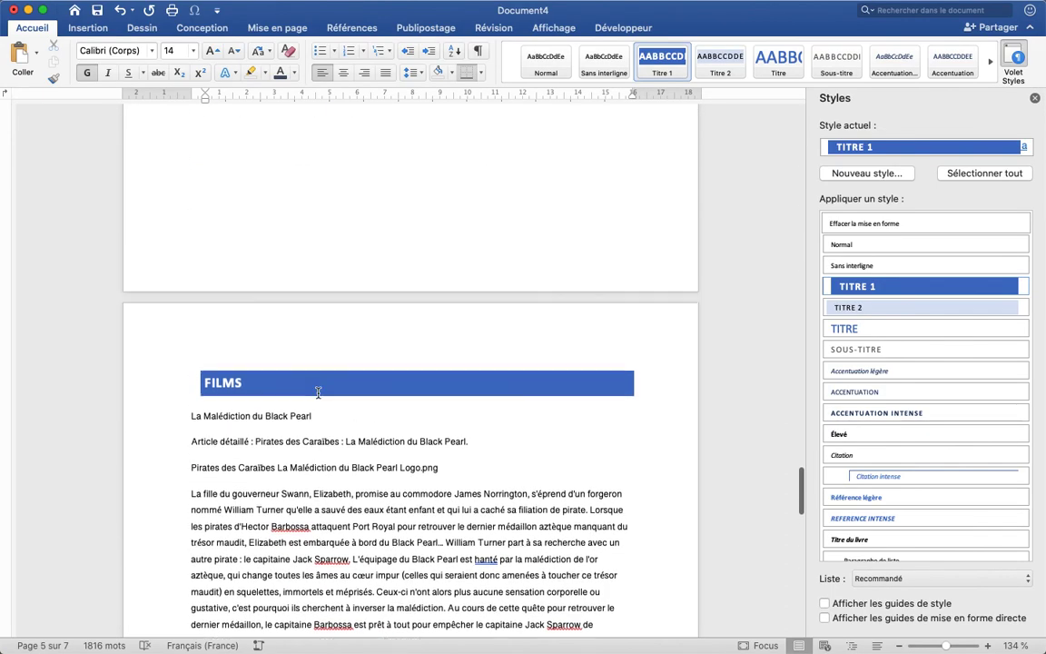
scroll(317, 392, "up", 10)
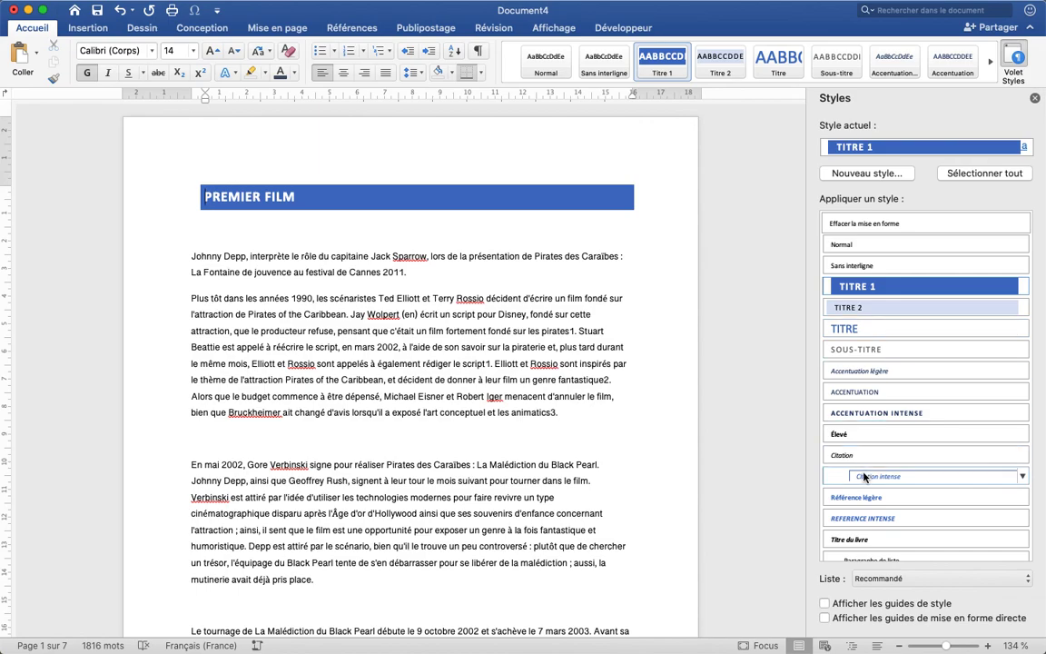
scroll(527, 401, "down", 1)
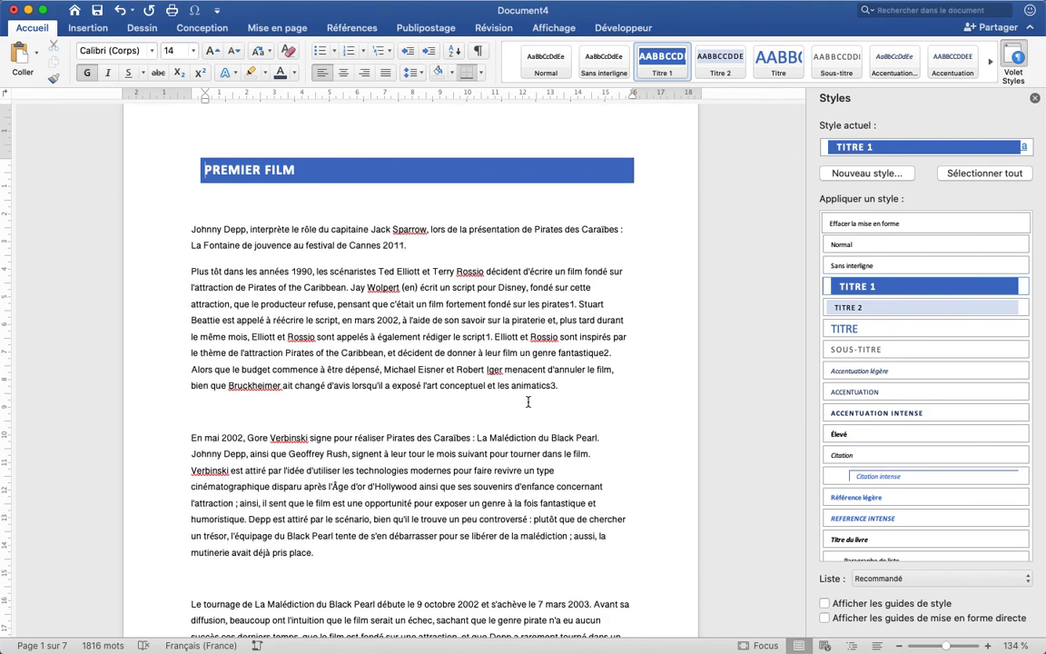
Step: Split the first film's paragraph after "En mai 2002," and the second section's final caption line after "Johnny Depp" with paragraph breaks
left_click(244, 437)
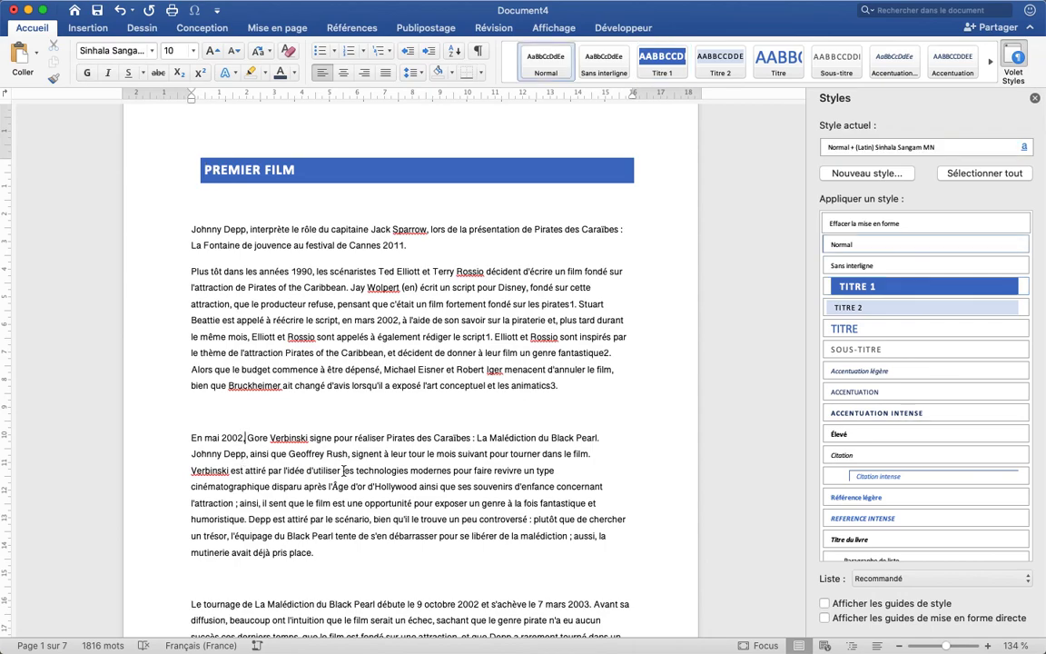
key("Return")
scroll(144, 438, "down", 10)
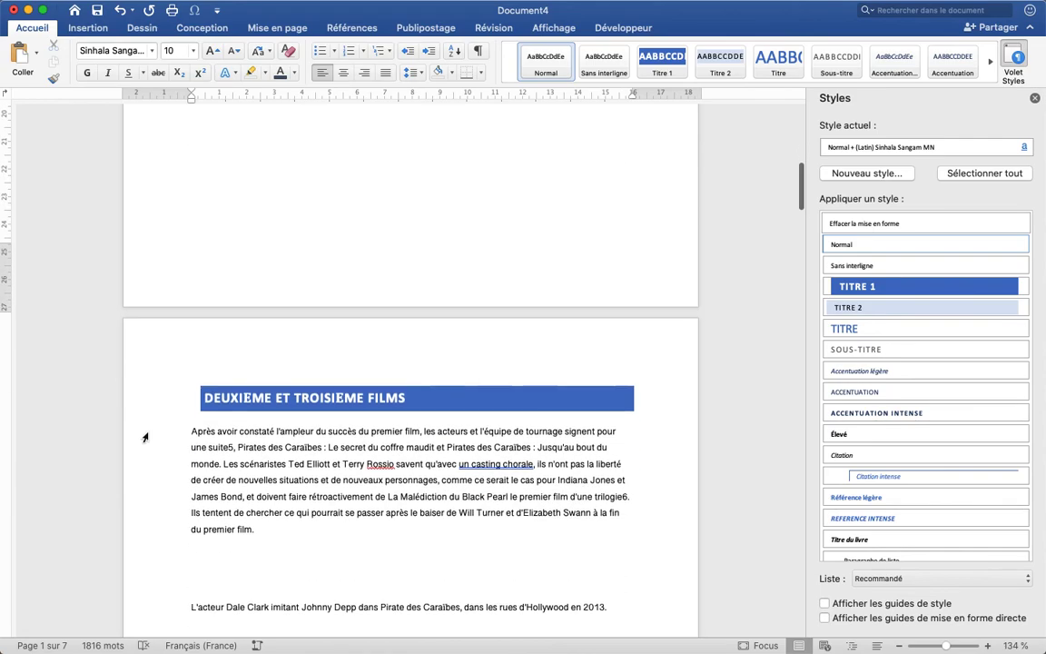
left_click(294, 530)
scroll(293, 530, "down", 2)
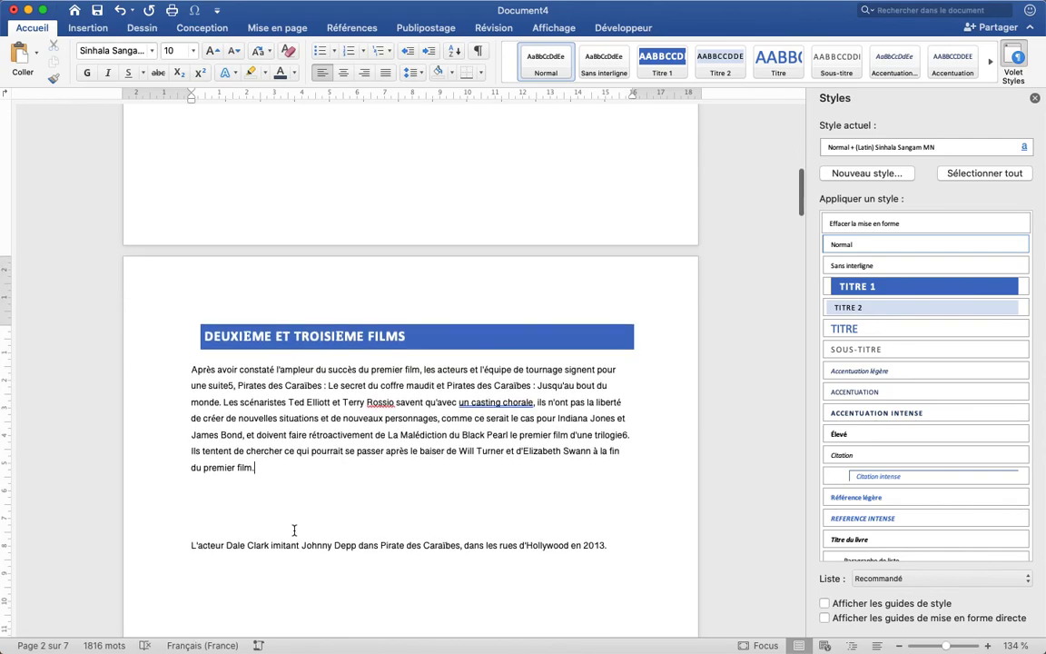
left_click(355, 543)
key("Return")
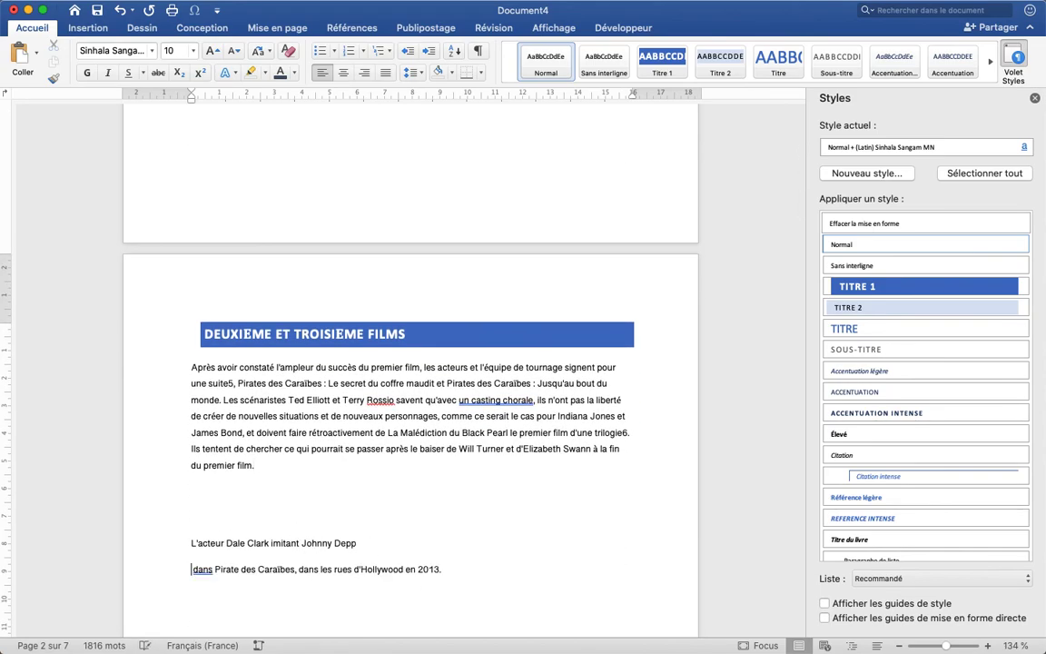
Step: Split the Quatrième film paragraph after "À la suite du succès de la trilogie" so that these words form their own line
scroll(443, 580, "down", 10)
scroll(408, 363, "down", 5)
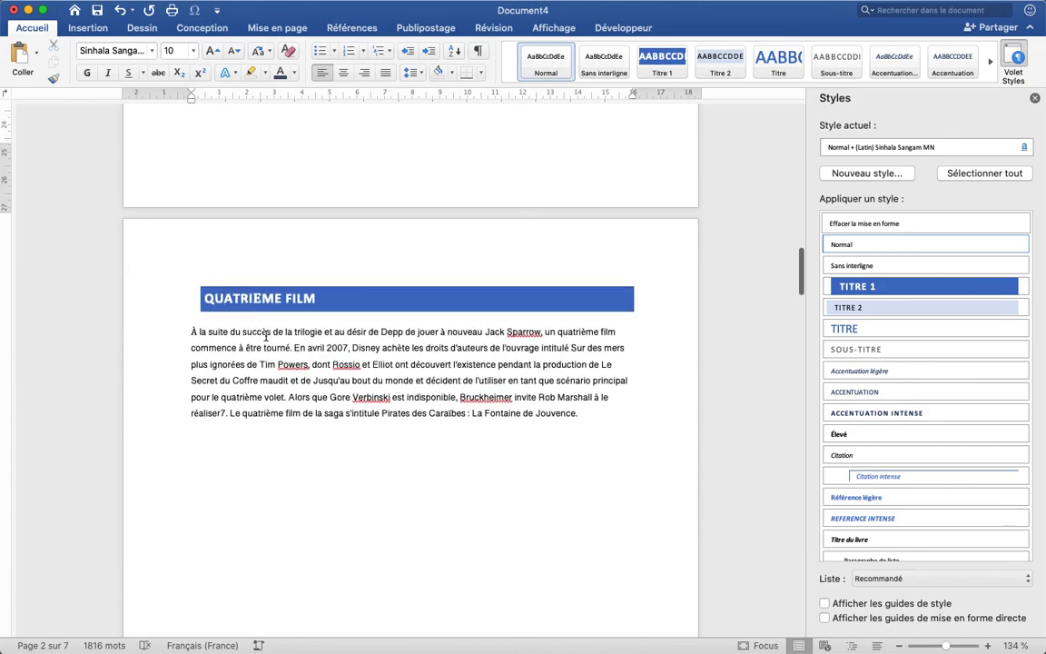
left_click(334, 333)
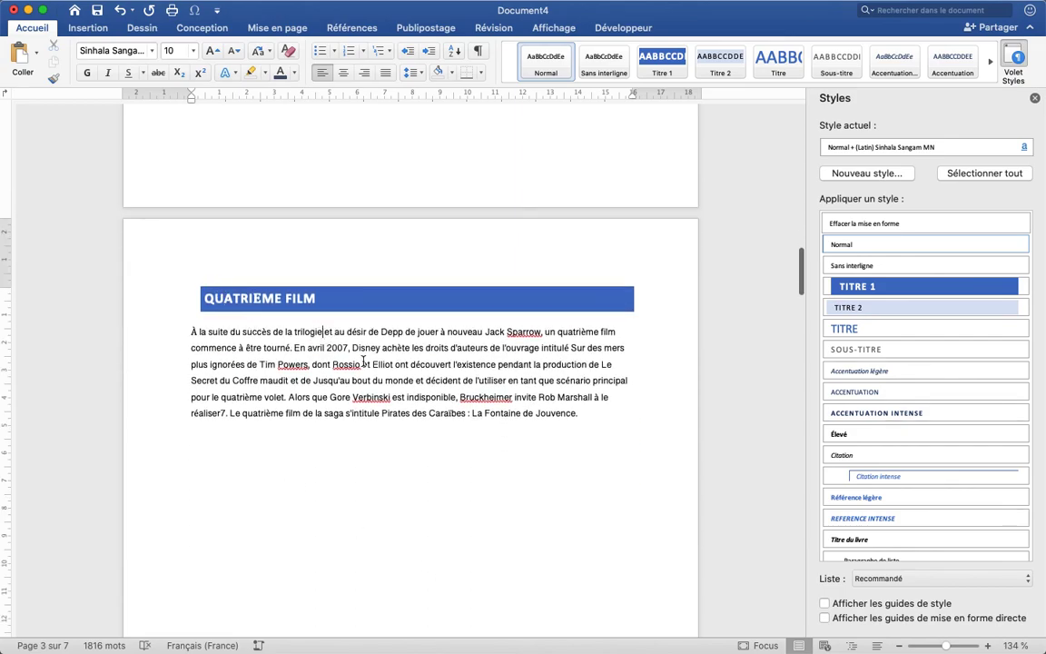
key("Return")
Step: Apply the Titre 2 style together to the three short split-off lines in the Premier, Deuxième et troisième, and Quatrième film sections
left_click_drag(325, 333, 147, 334)
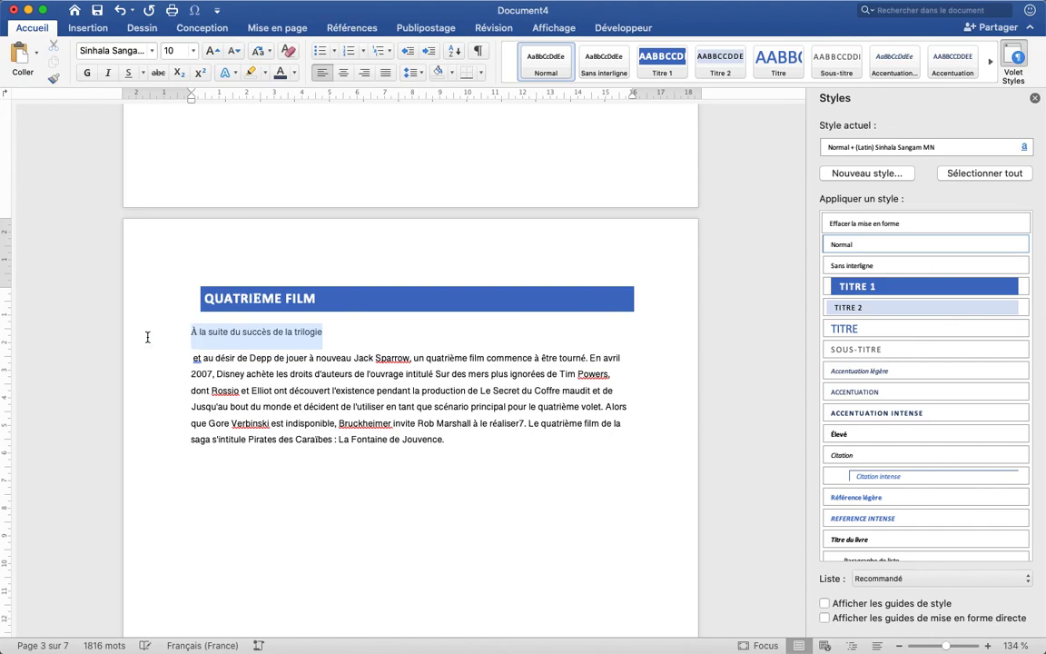
scroll(245, 347, "up", 15)
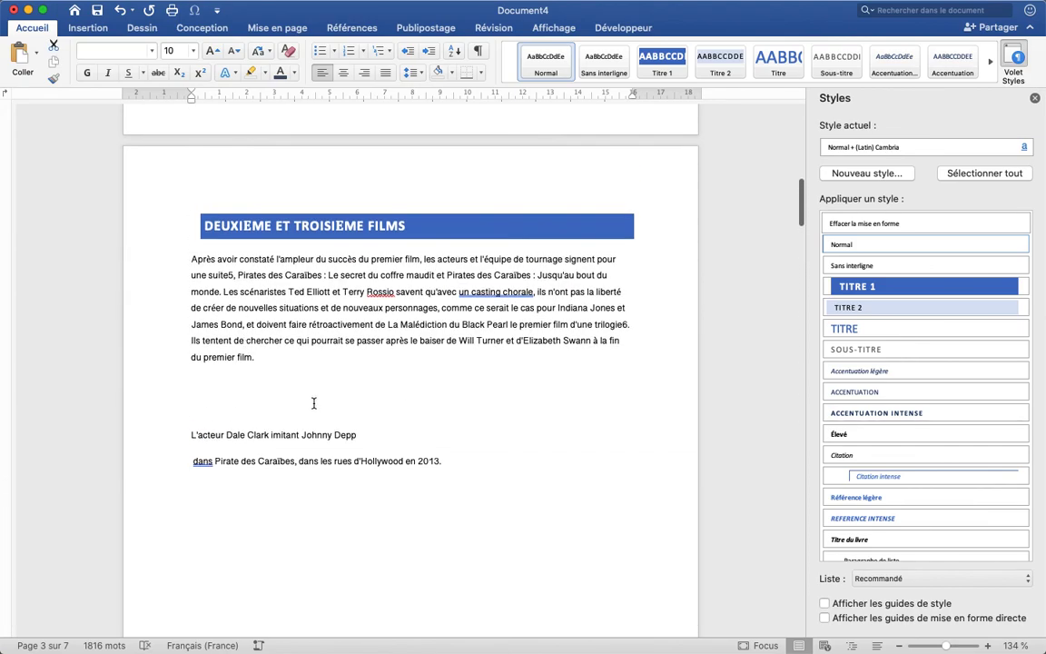
left_click_drag(361, 436, 168, 433)
scroll(355, 236, "down", 3)
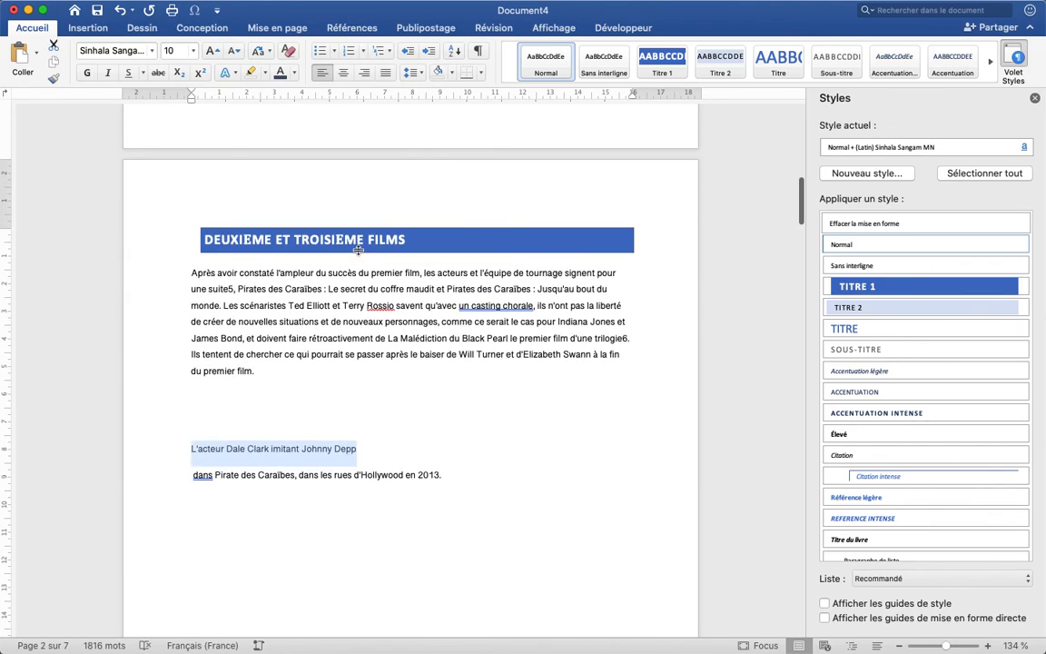
scroll(357, 250, "down", 10)
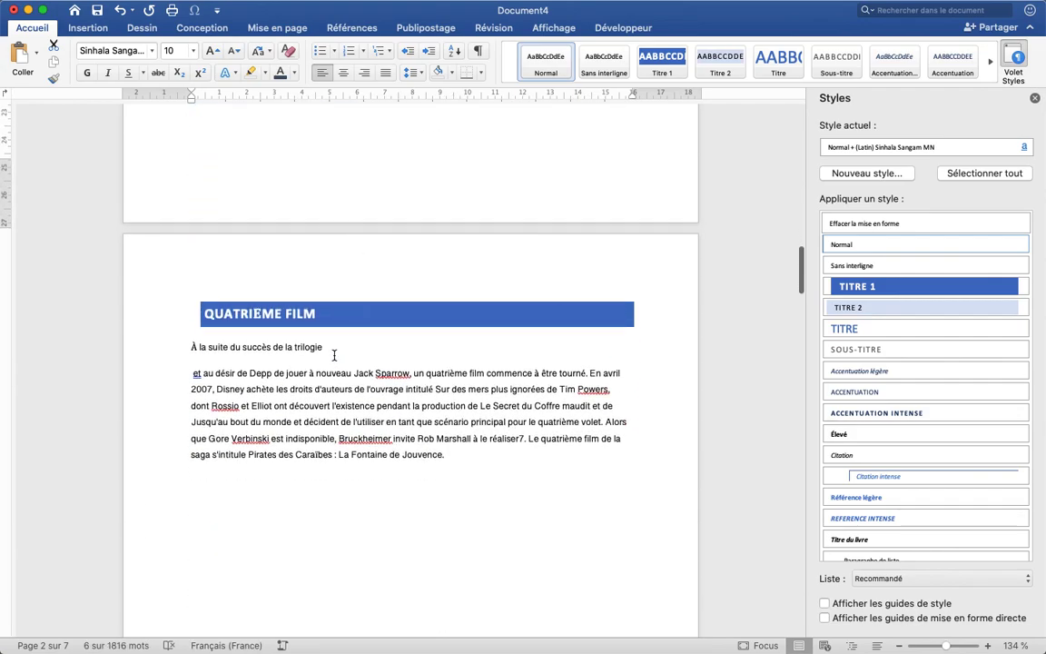
left_click_drag(329, 350, 182, 343)
scroll(369, 236, "up", 12)
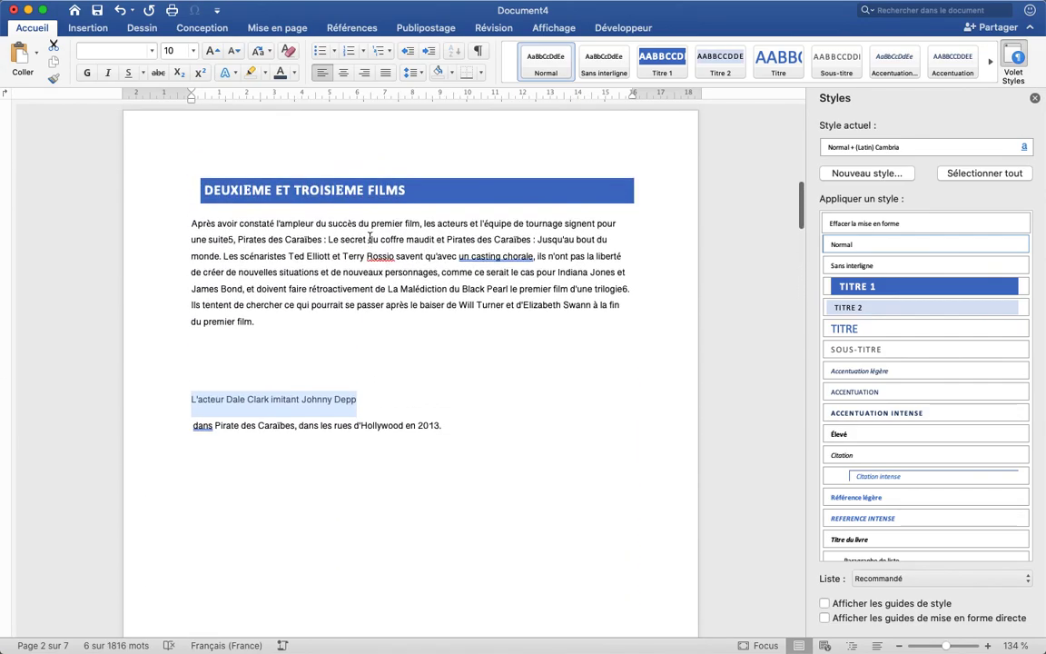
scroll(371, 236, "up", 3)
scroll(369, 238, "up", 2)
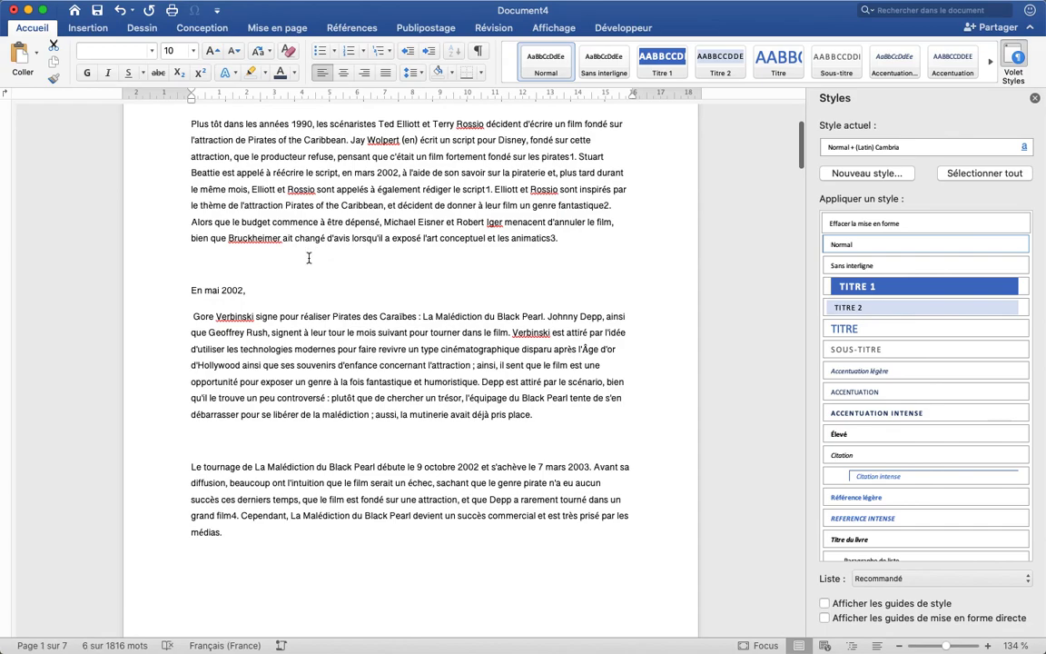
left_click_drag(255, 289, 192, 289)
scroll(311, 254, "up", 8)
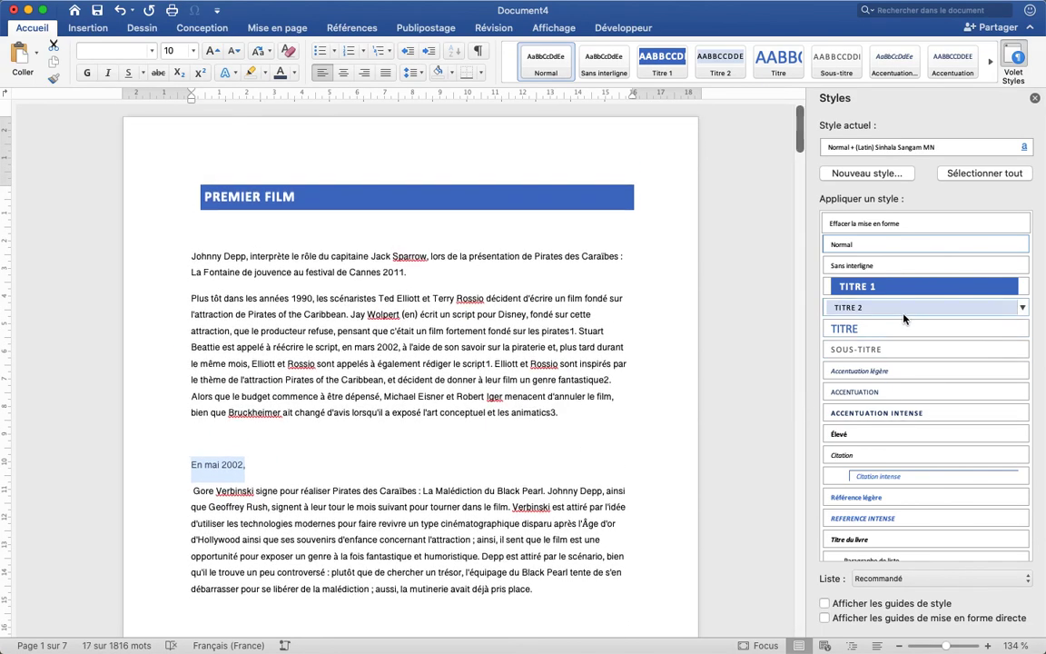
left_click(901, 312)
left_click(351, 419)
Step: Apply the Titre 2 style to the line "La Malédiction du Black Pearl" under the Films heading
scroll(350, 466, "down", 2)
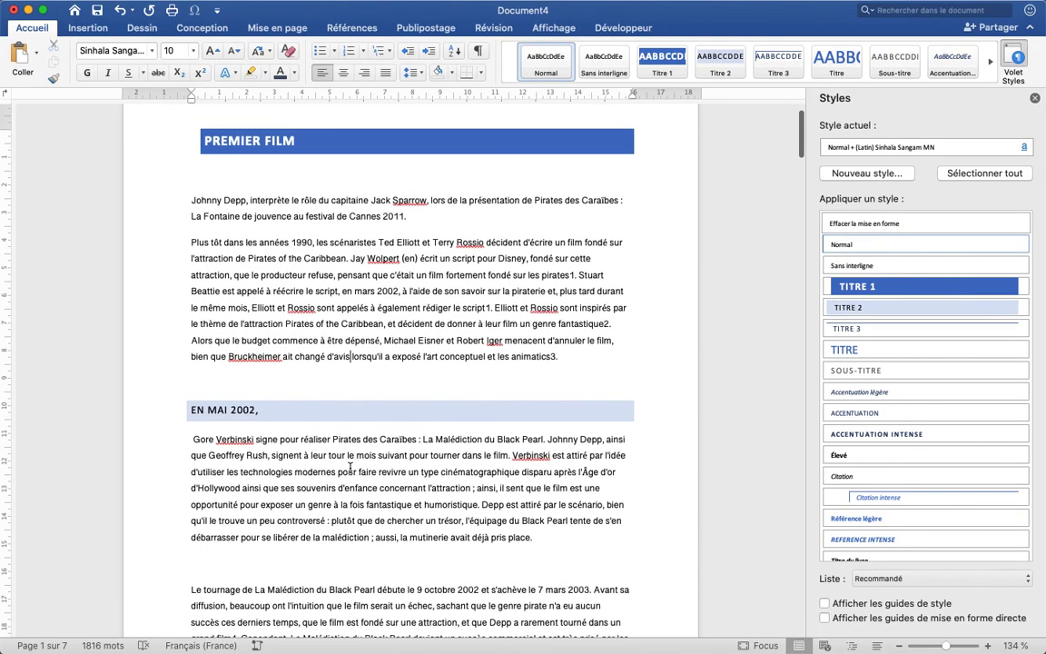
scroll(350, 465, "down", 10)
scroll(349, 468, "down", 20)
scroll(349, 468, "down", 20)
scroll(349, 468, "down", 20)
scroll(350, 467, "up", 4)
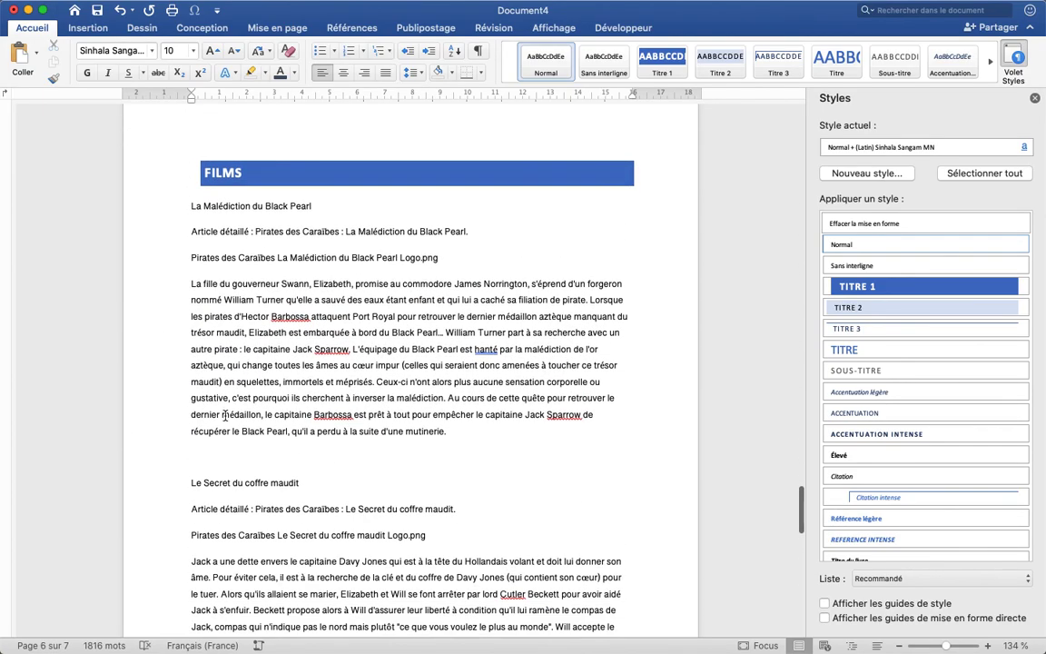
left_click_drag(188, 206, 304, 206)
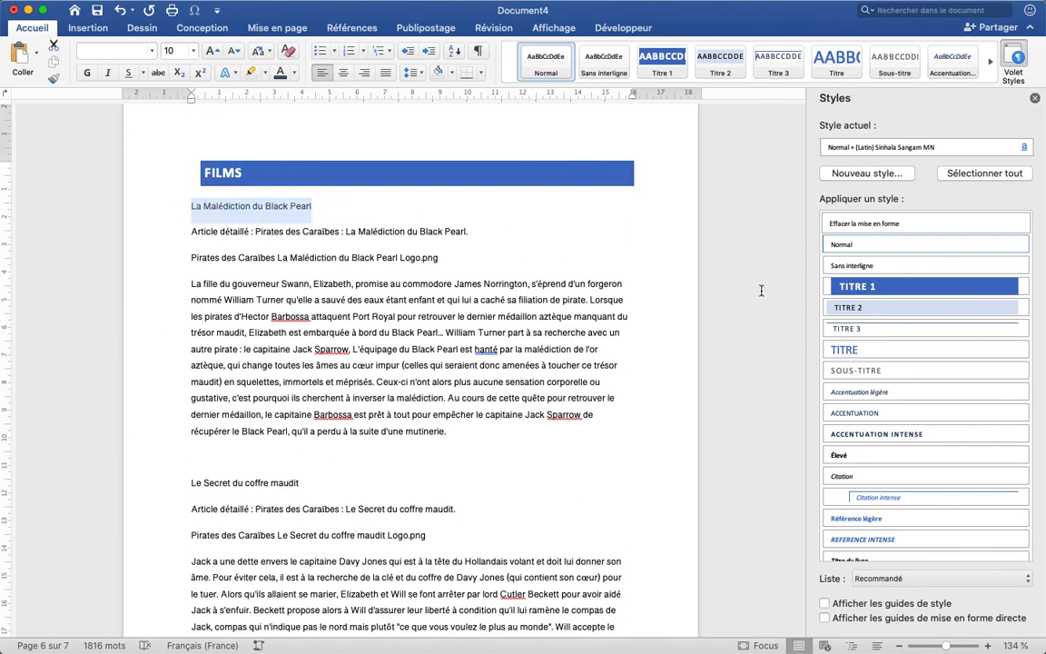
left_click(871, 310)
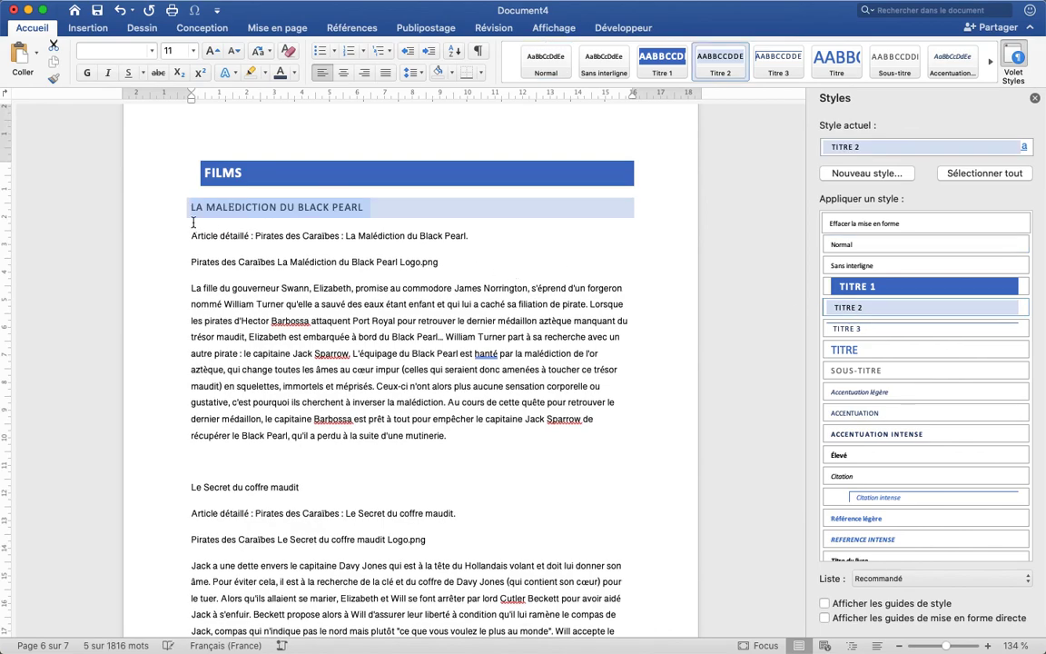
Step: Apply the Titre 3 style to the "Article détaillé : Pirates des Caraïbes : La Malédiction du Black Pearl." line
left_click(172, 236)
left_click(894, 330)
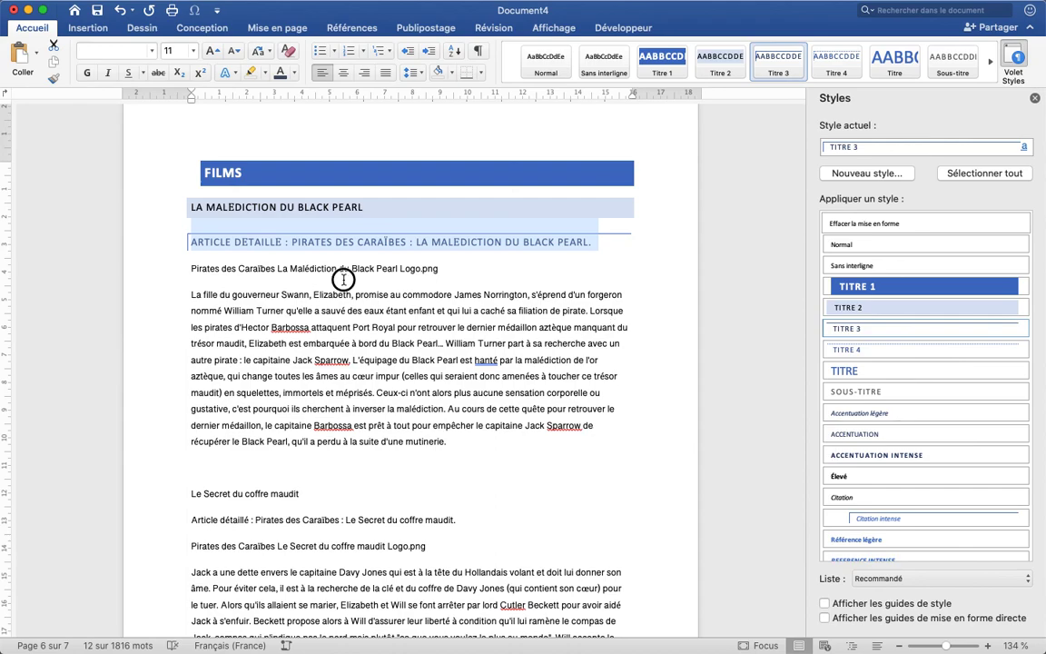
left_click(343, 277)
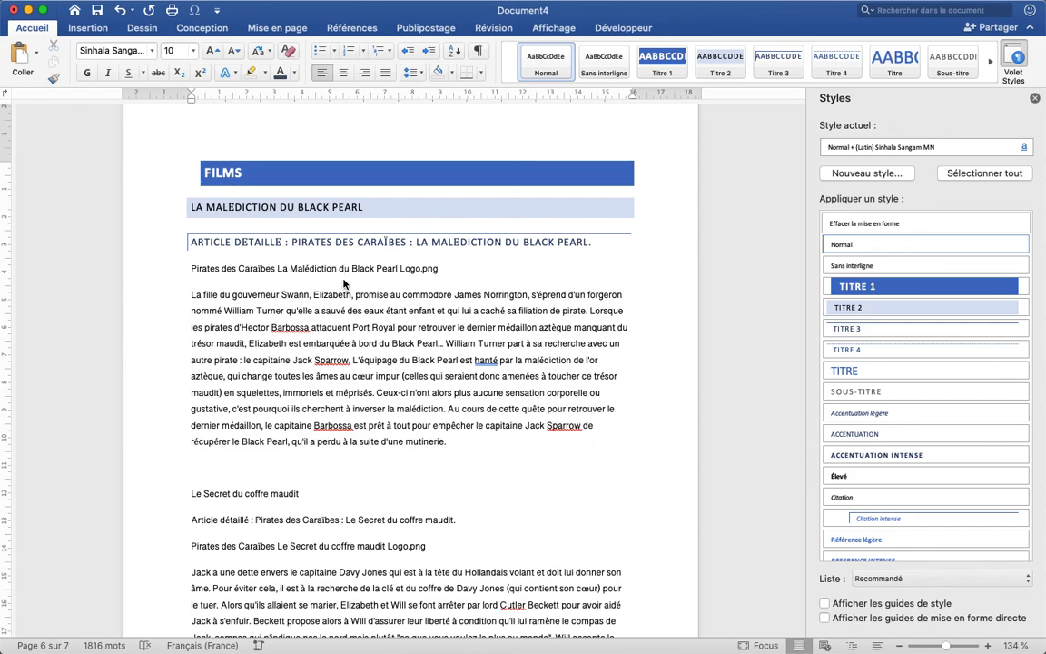
Step: Give the Titre 1 style the multilevel numbering I) Titre 1, 1) Titre 2, a) Titre 3 and open its customization with all options
scroll(314, 221, "up", 10)
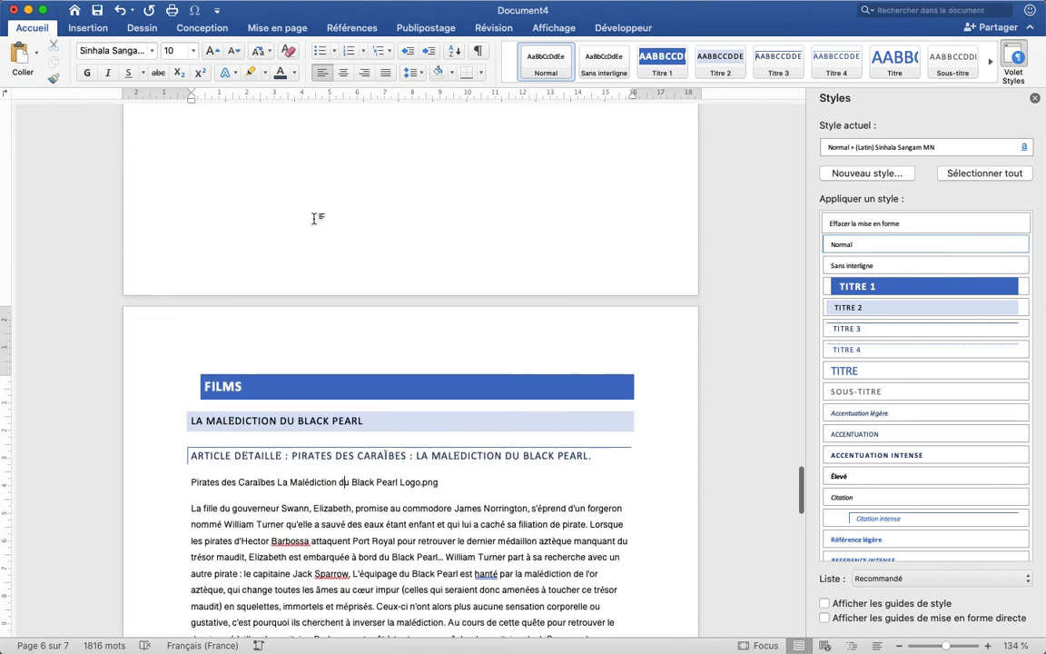
scroll(314, 219, "up", 20)
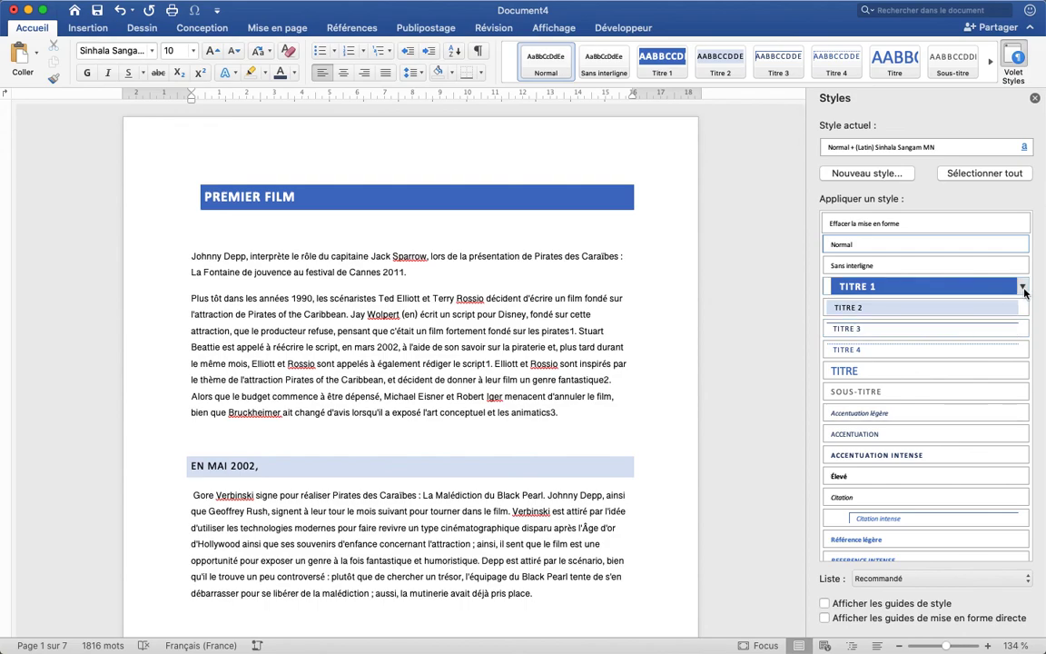
left_click(1023, 288)
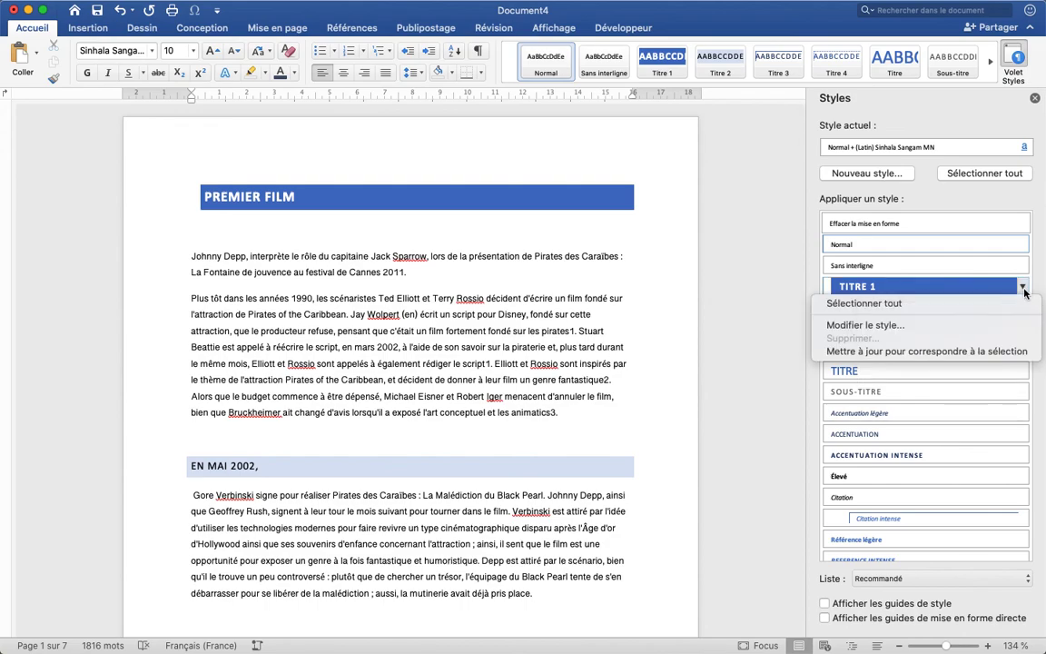
left_click(912, 327)
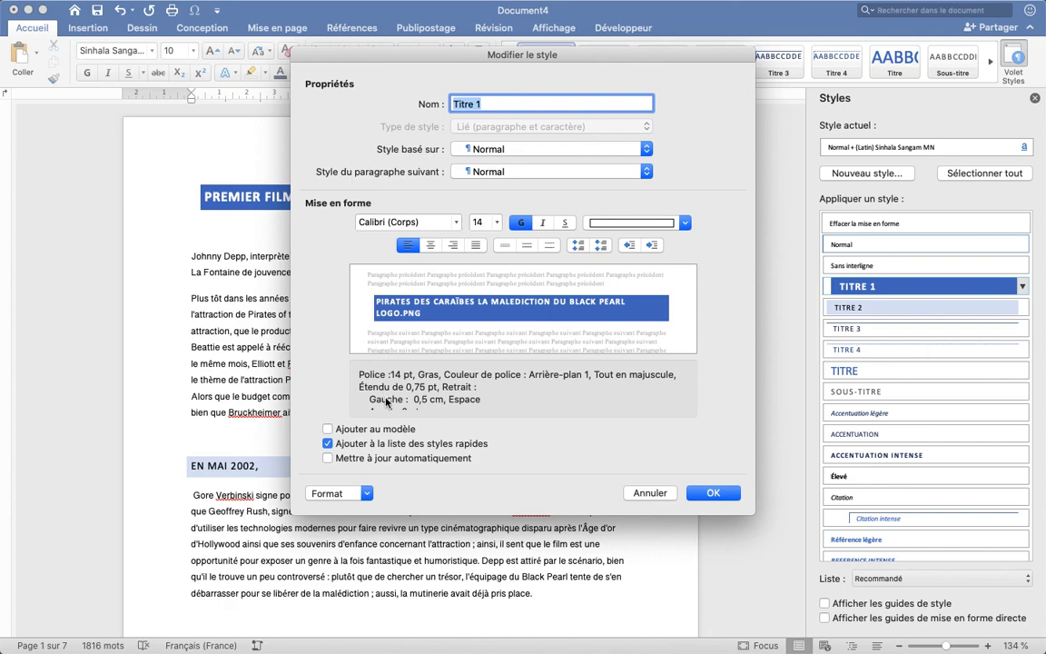
left_click(367, 493)
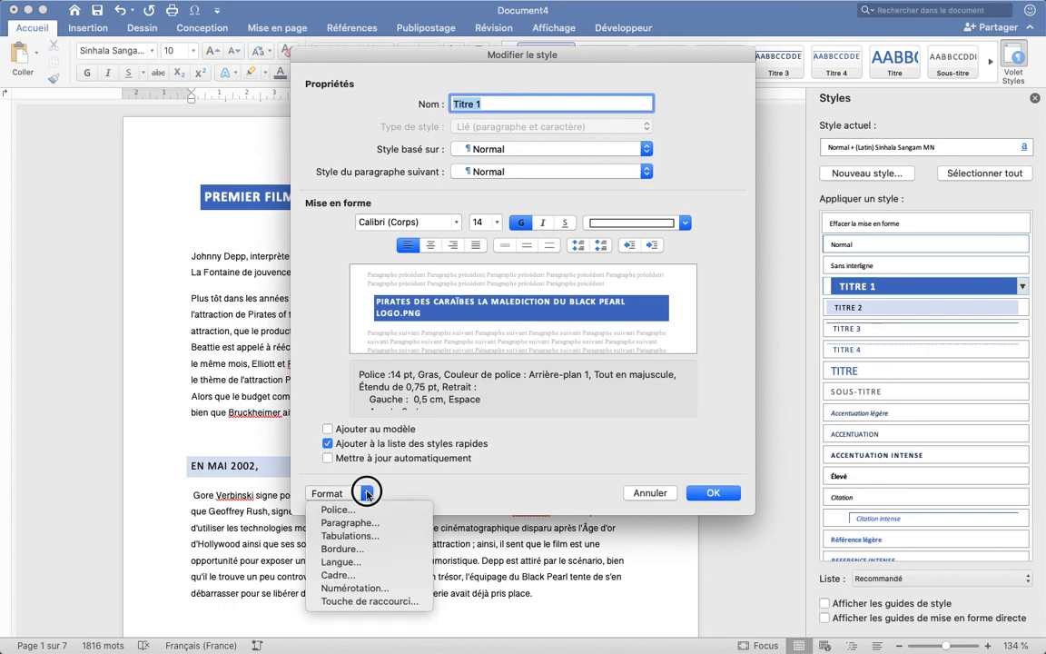
left_click(360, 590)
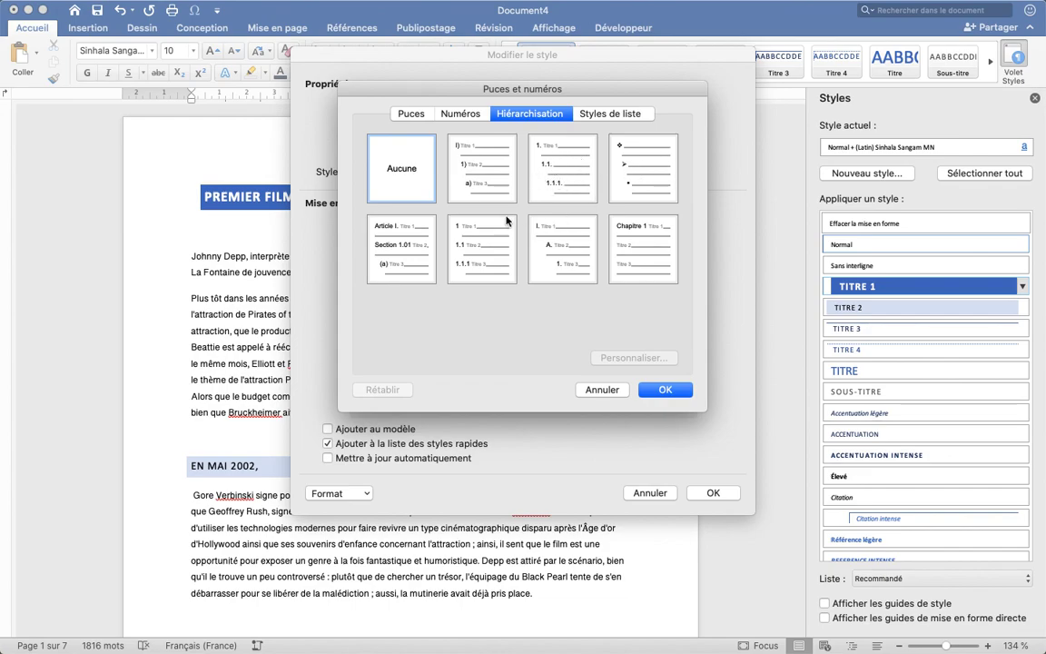
left_click(452, 163)
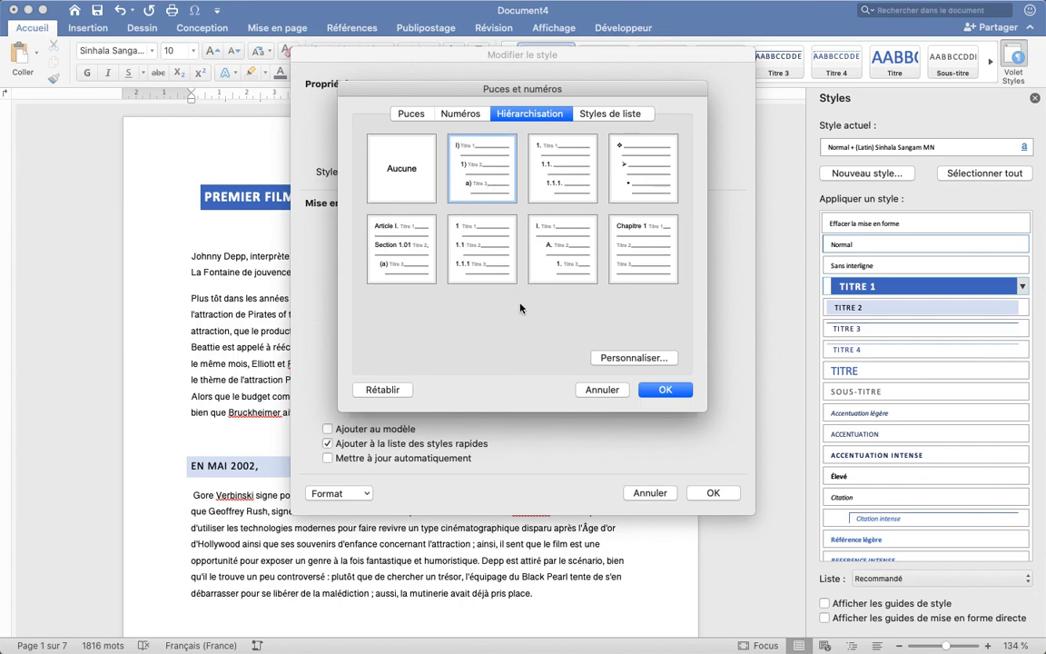
left_click(630, 357)
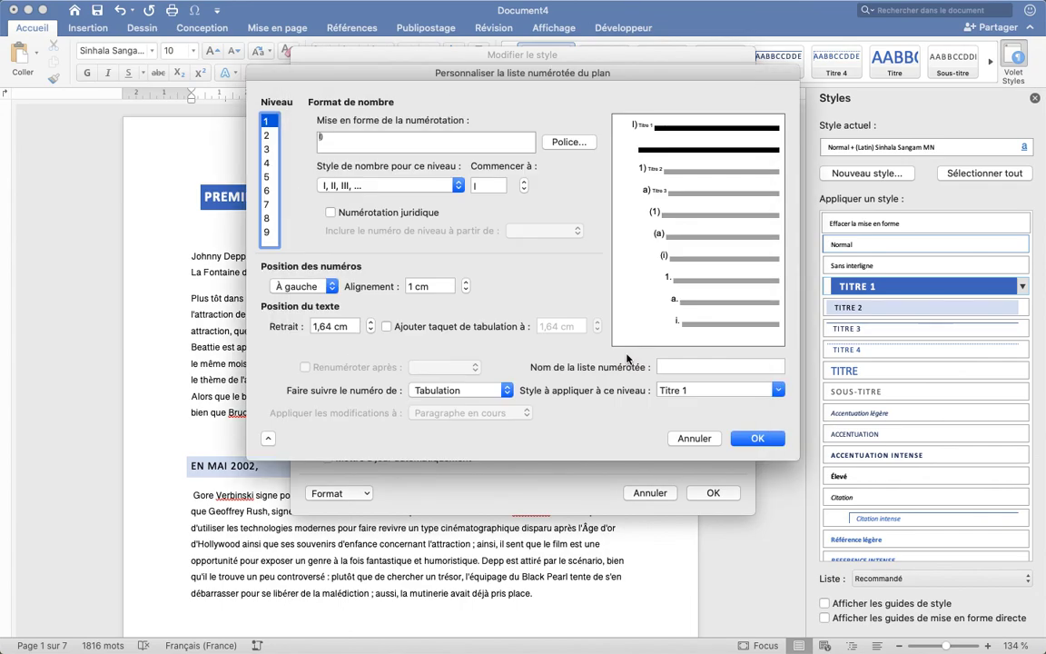
left_click(268, 440)
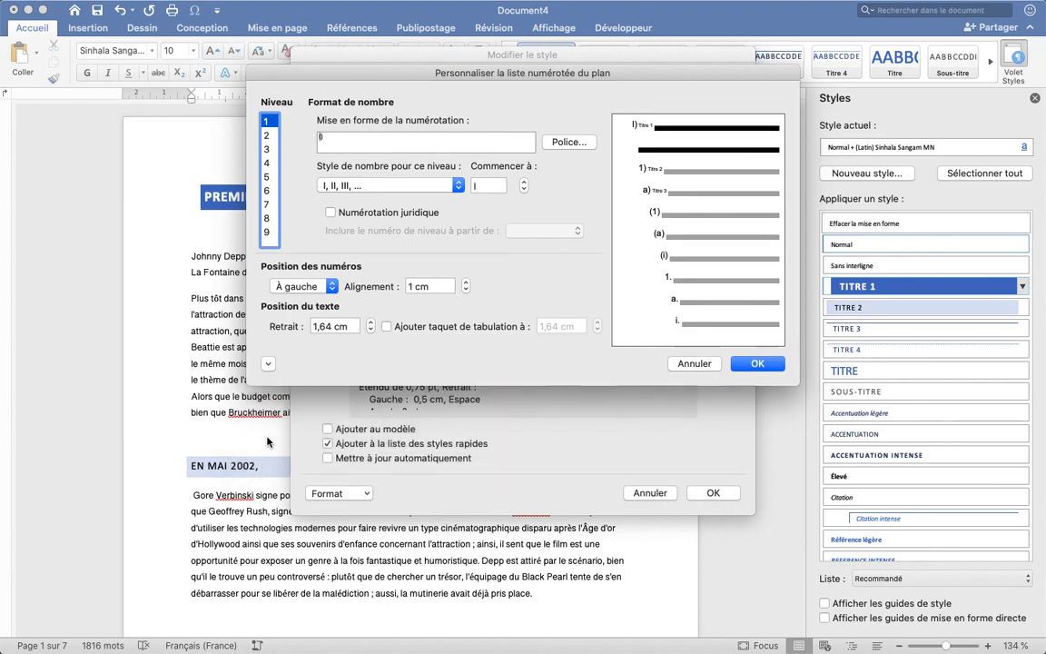
left_click(268, 364)
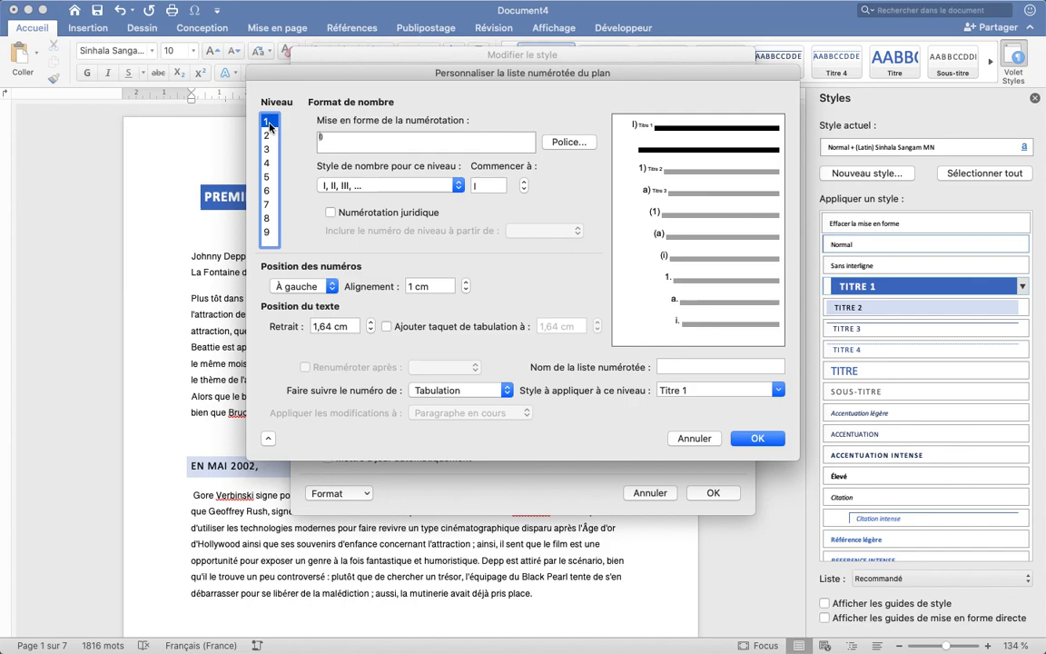
Step: Try the number styles A, B, C and 1, 2, 3 for level 1, and return to I, II, III
left_click(397, 185)
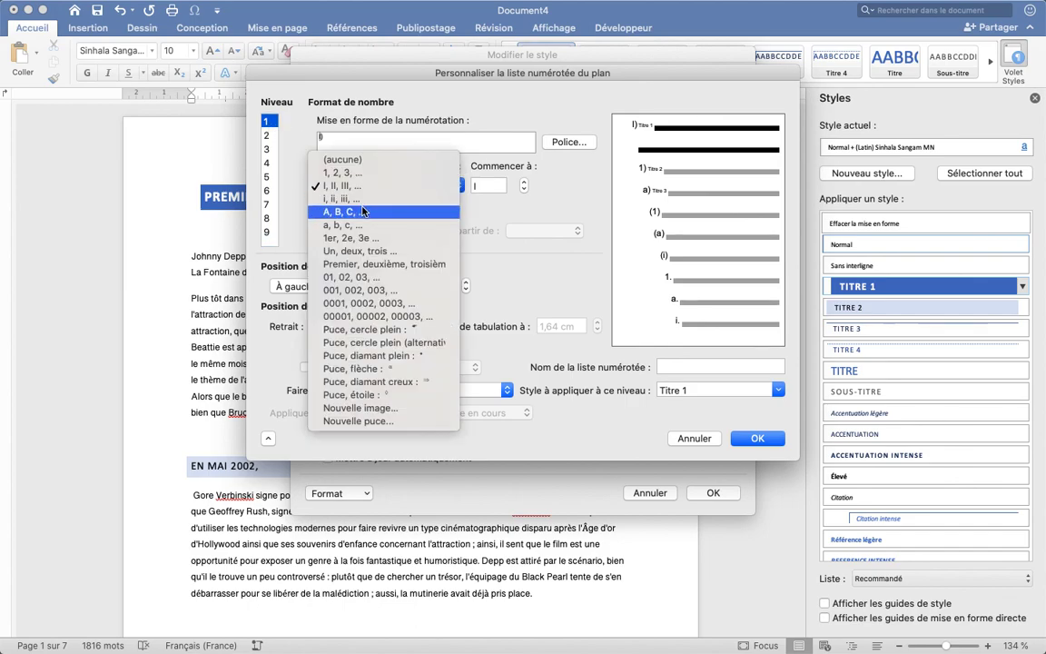
left_click(406, 214)
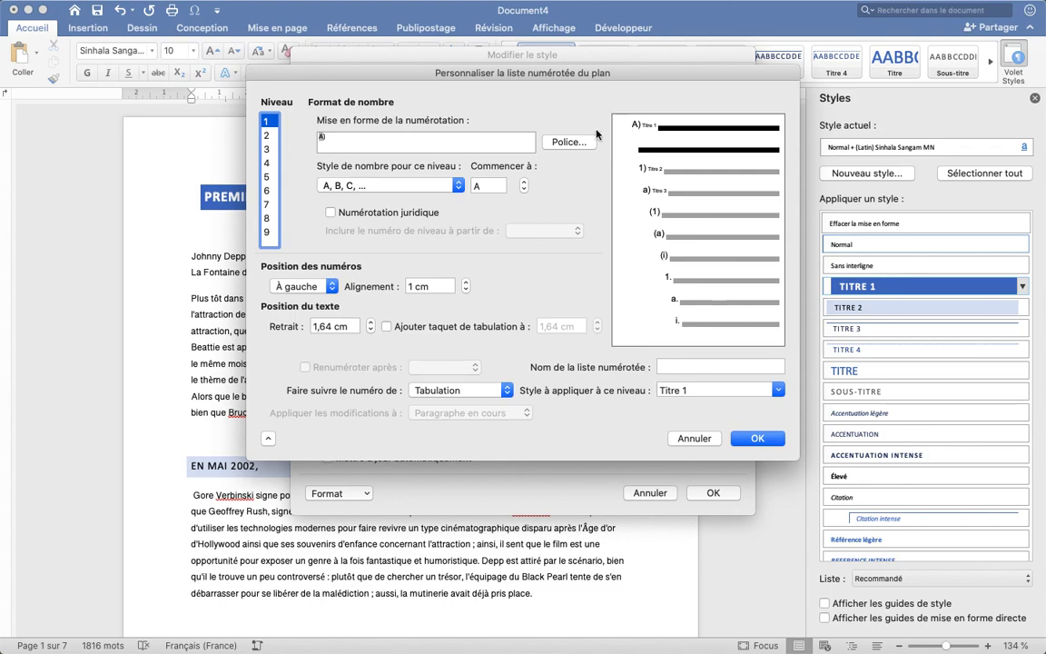
left_click(446, 186)
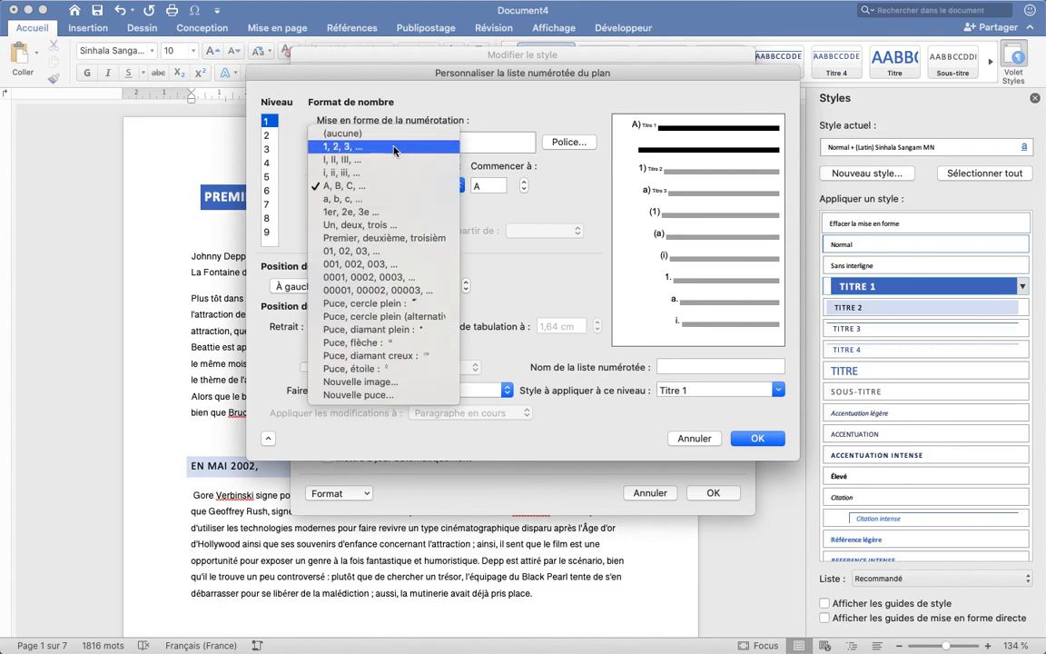
left_click(394, 148)
left_click(409, 184)
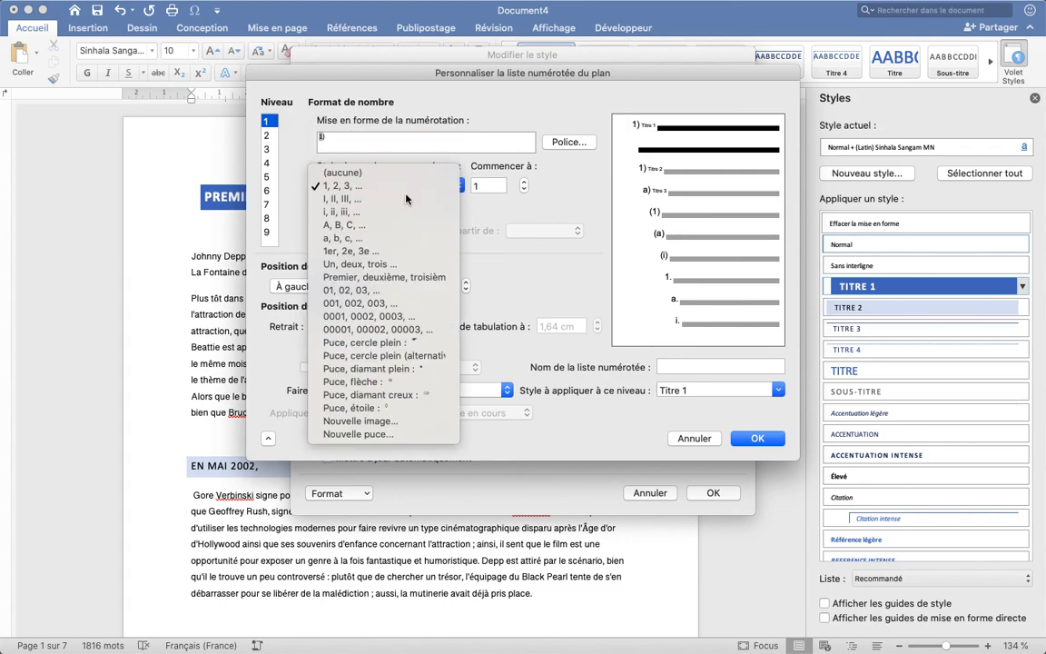
left_click(331, 198)
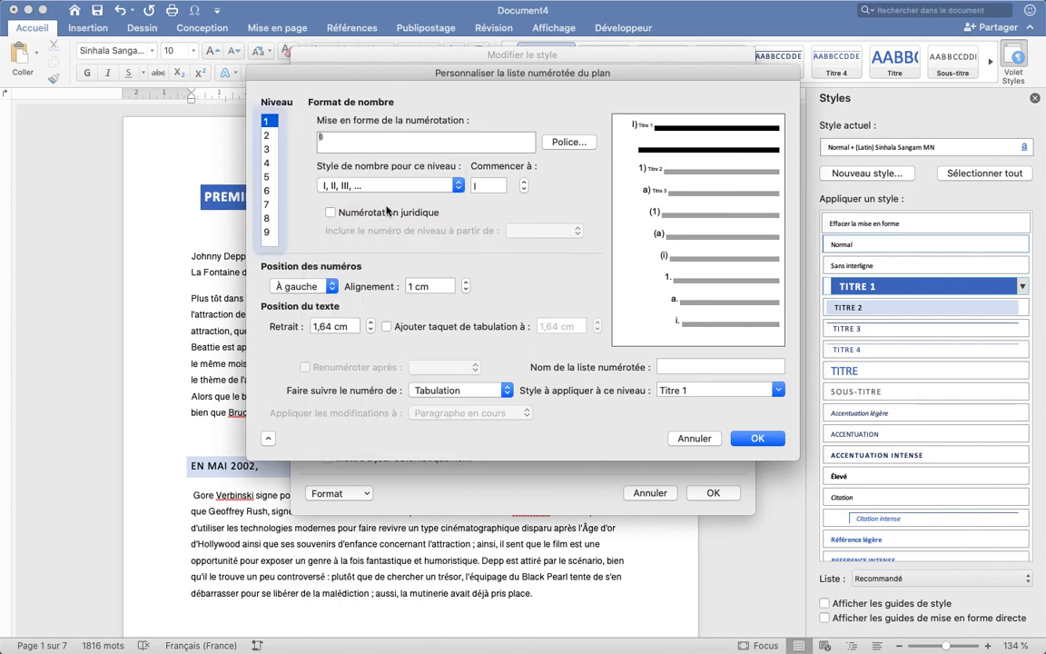
Step: Check the numbering formats of levels 2 and 3, and browse the number styles available for level 3
left_click(269, 136)
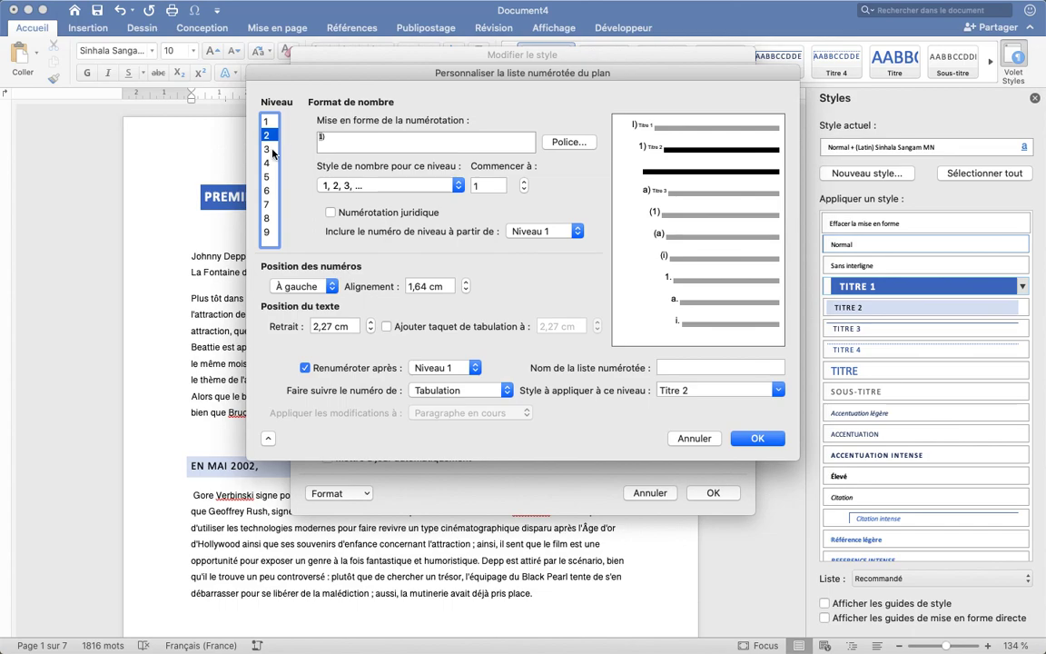
left_click(270, 149)
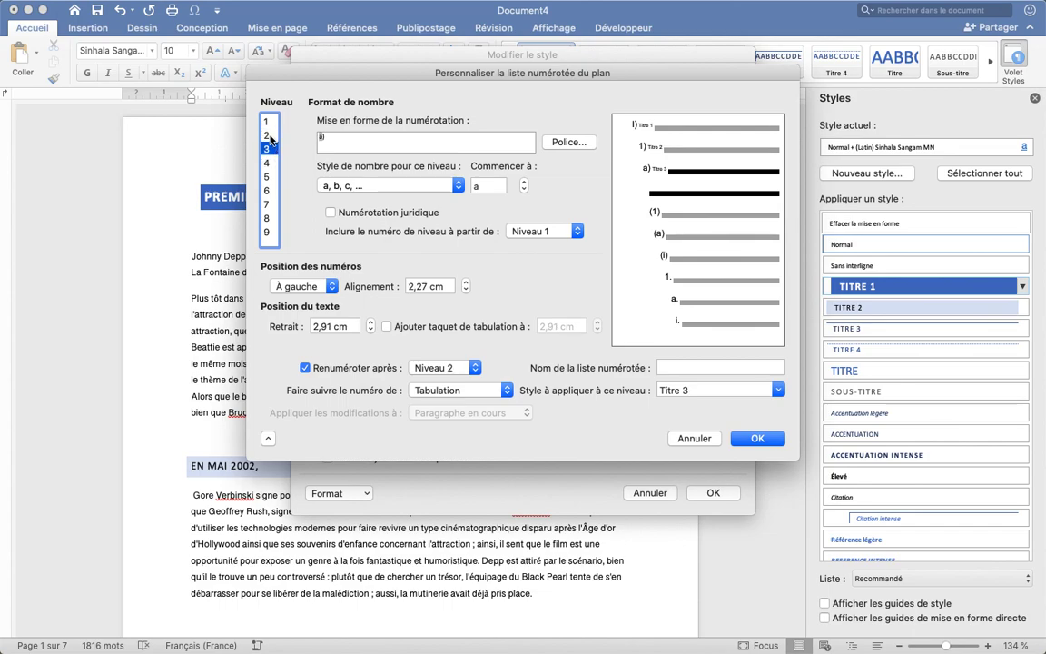
left_click(355, 190)
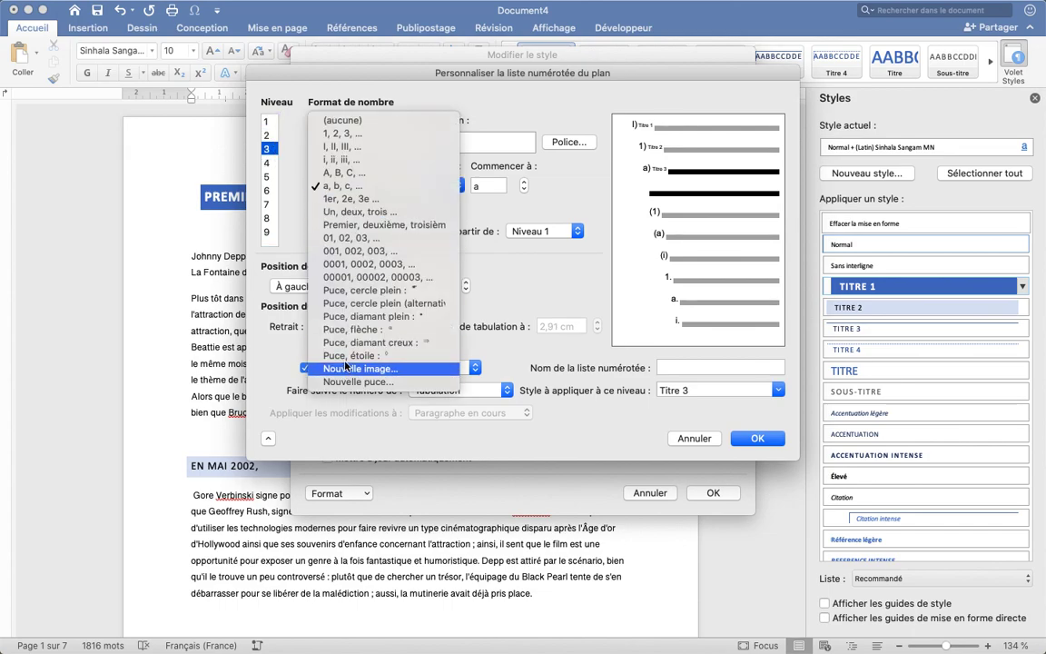
left_click(514, 206)
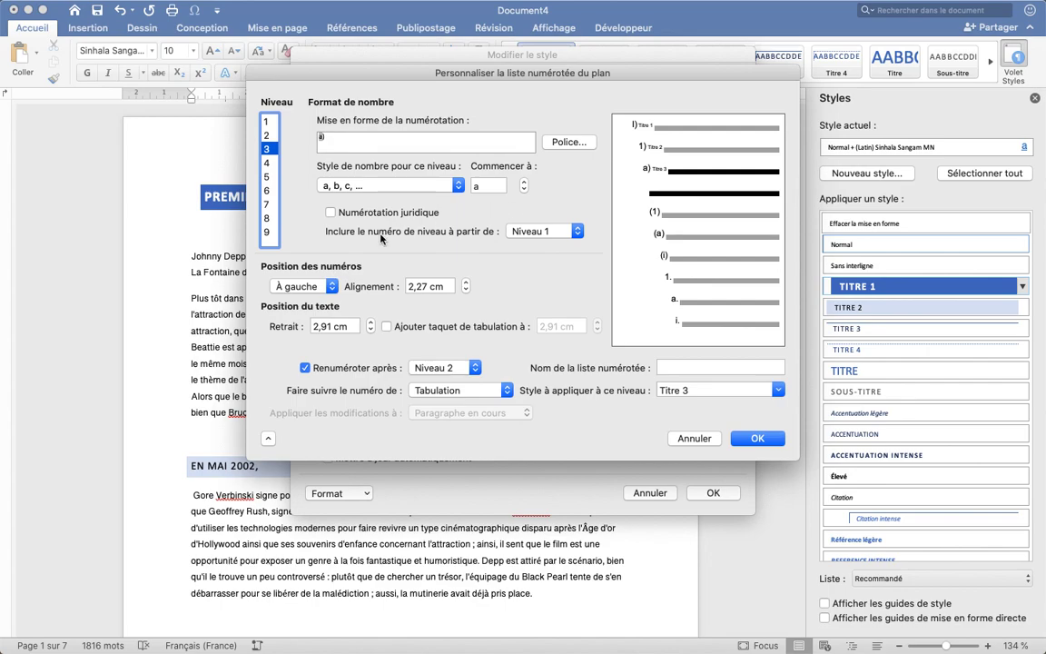
Step: Check the heading style linked to numbering levels 1, 2 and 3, then confirm the multilevel numbering and the Titre 1 style changes
left_click(267, 122)
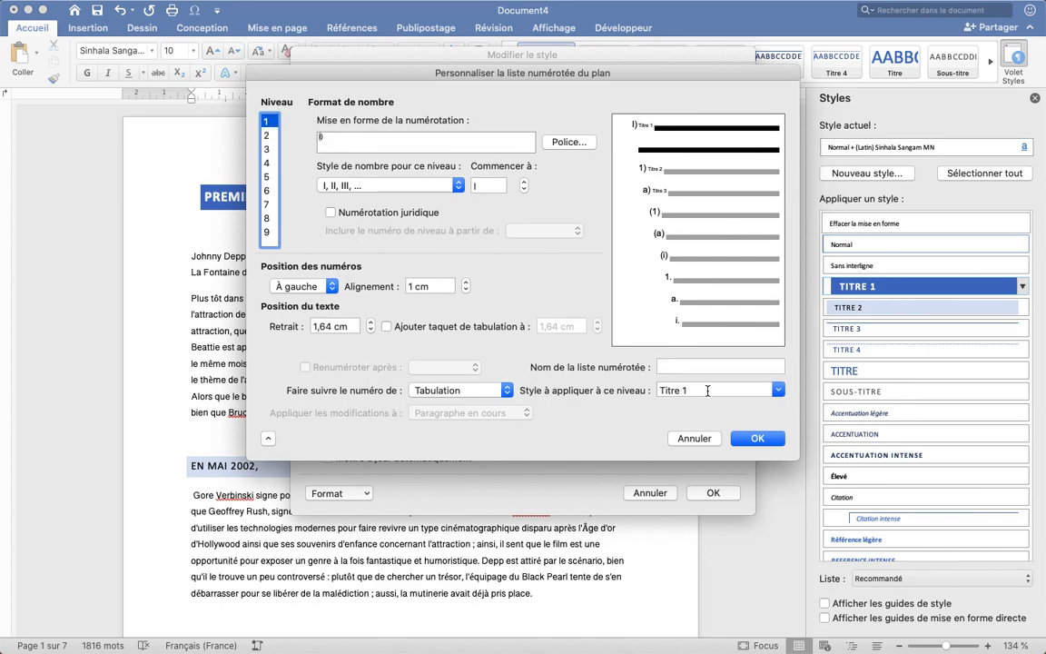
left_click(777, 392)
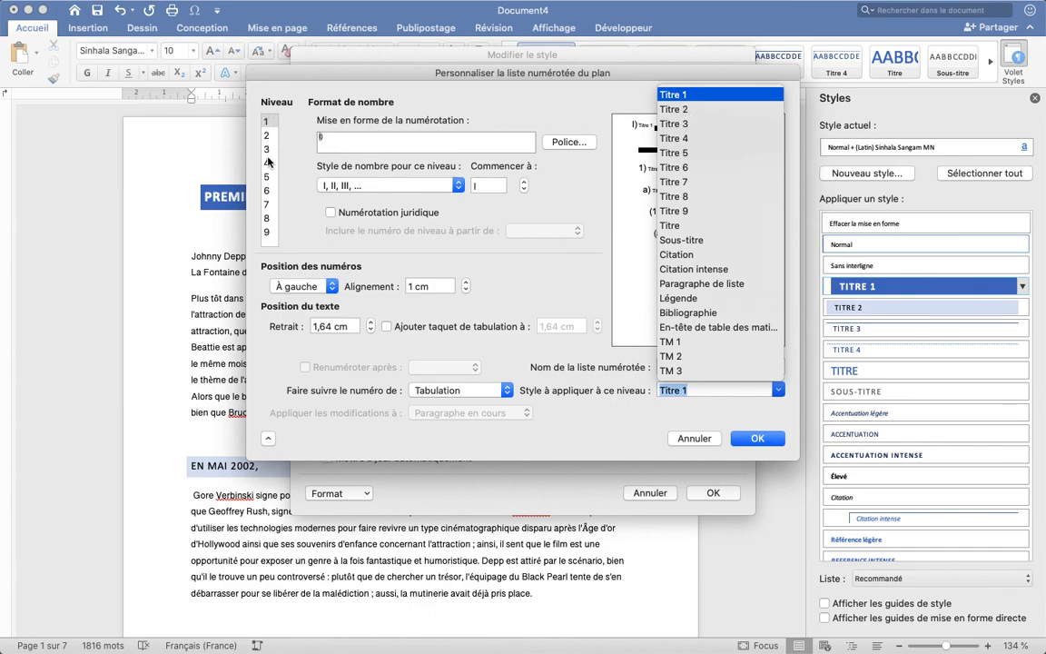
left_click(724, 415)
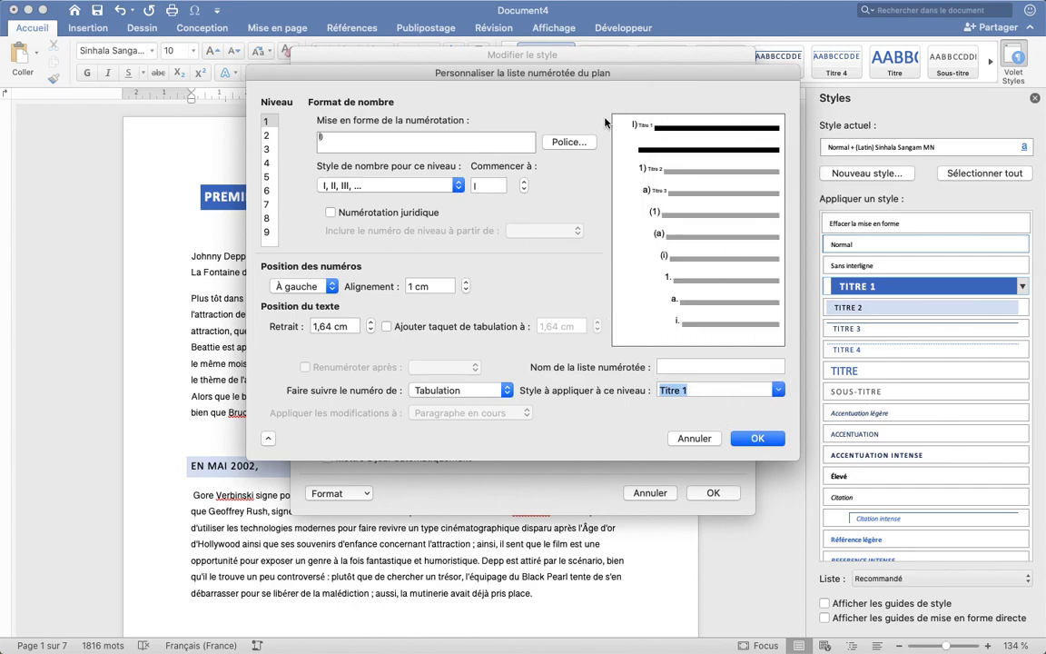
left_click(275, 138)
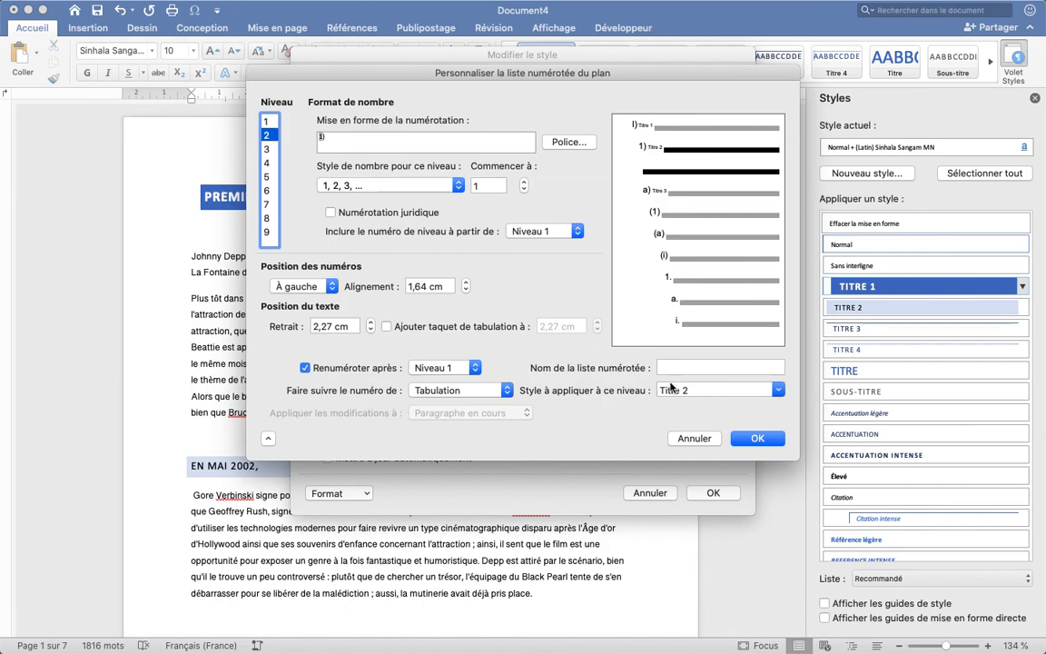
left_click(272, 148)
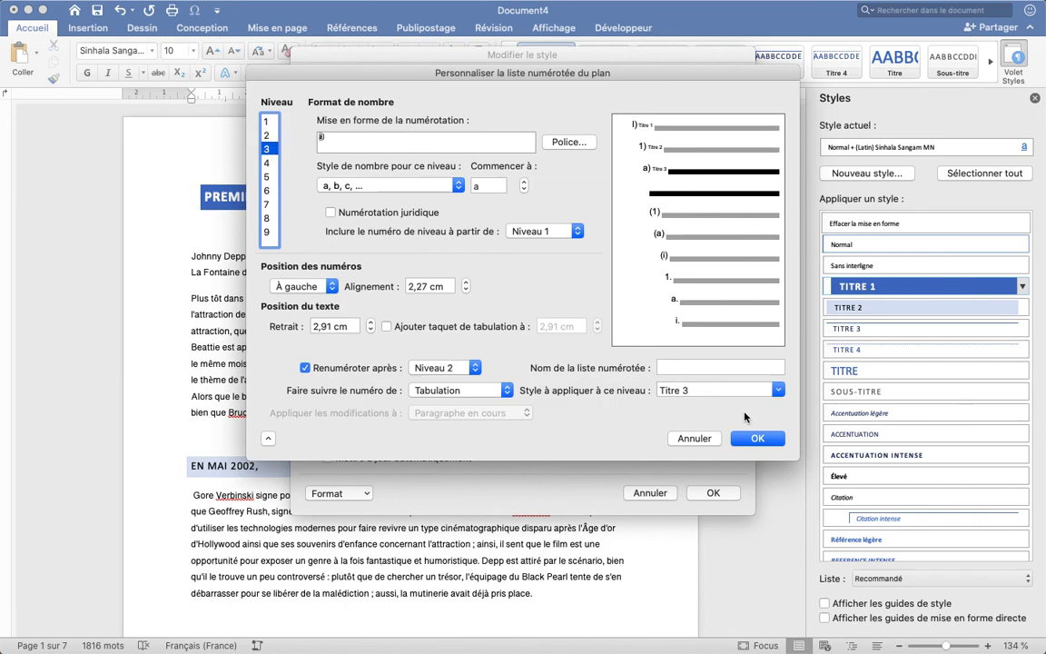
left_click(756, 439)
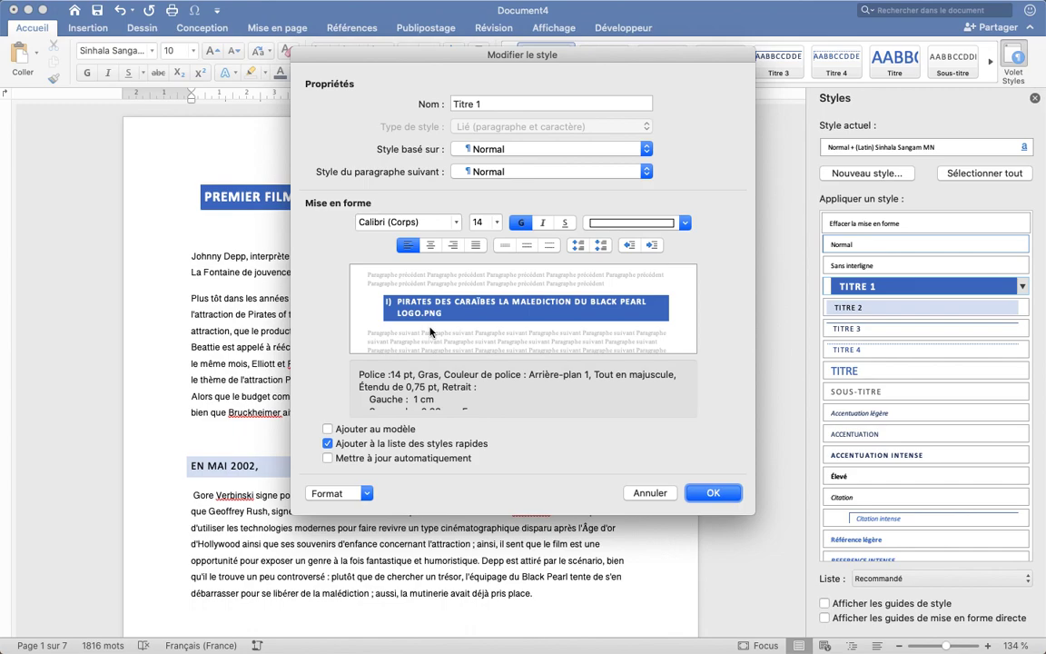
left_click(709, 493)
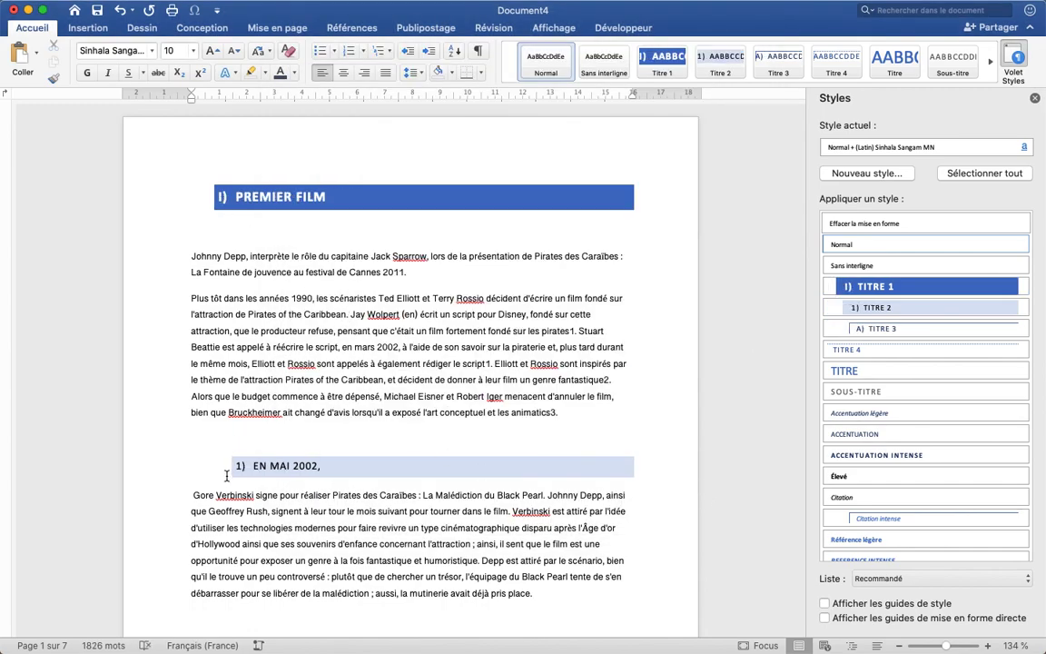
Step: Review the numbering of the headings through the whole document and return to the Films section
scroll(264, 468, "down", 15)
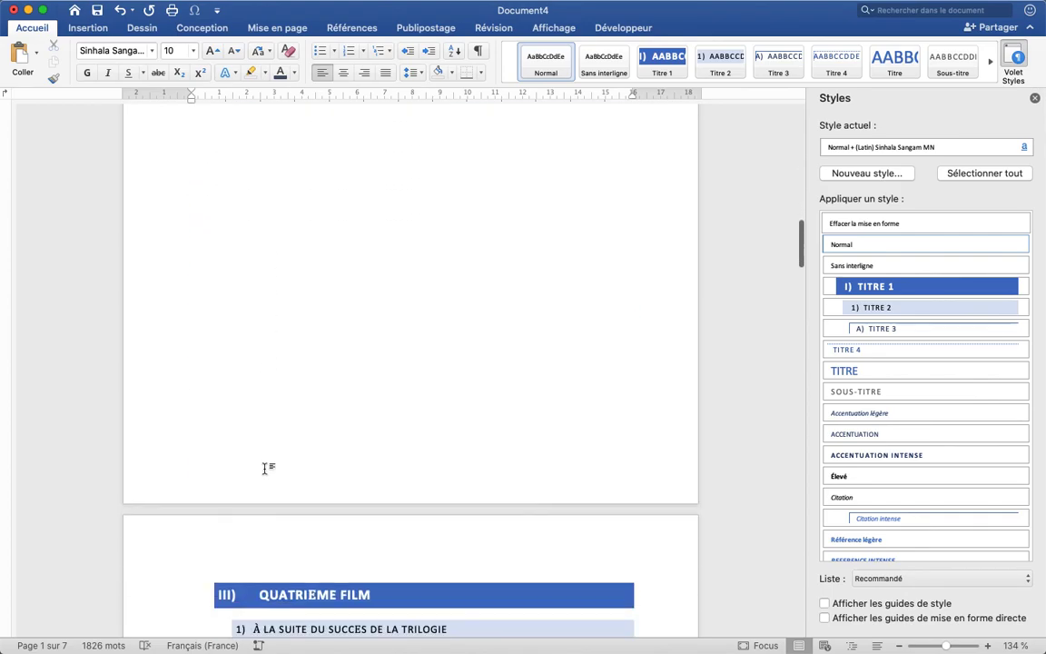
scroll(265, 469, "down", 20)
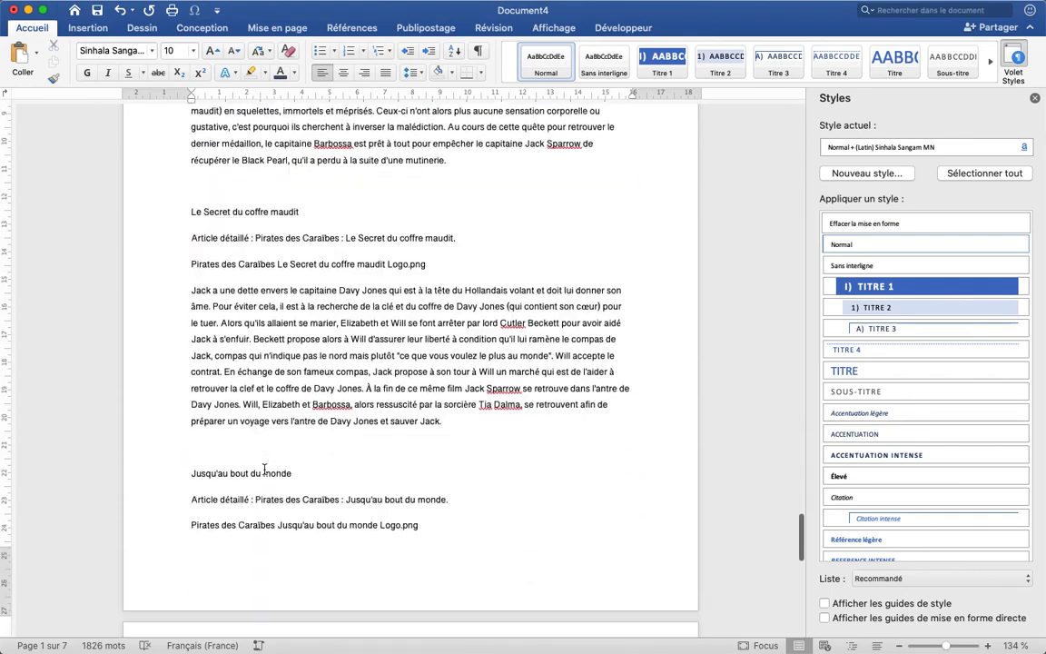
scroll(264, 468, "down", 10)
scroll(264, 469, "up", 14)
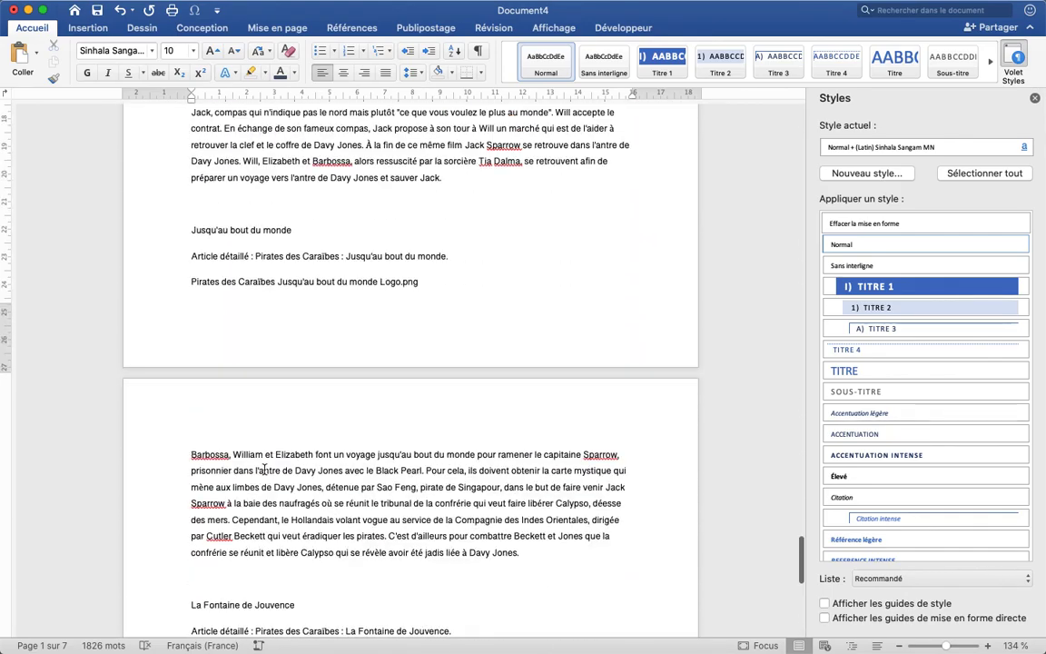
scroll(265, 468, "up", 15)
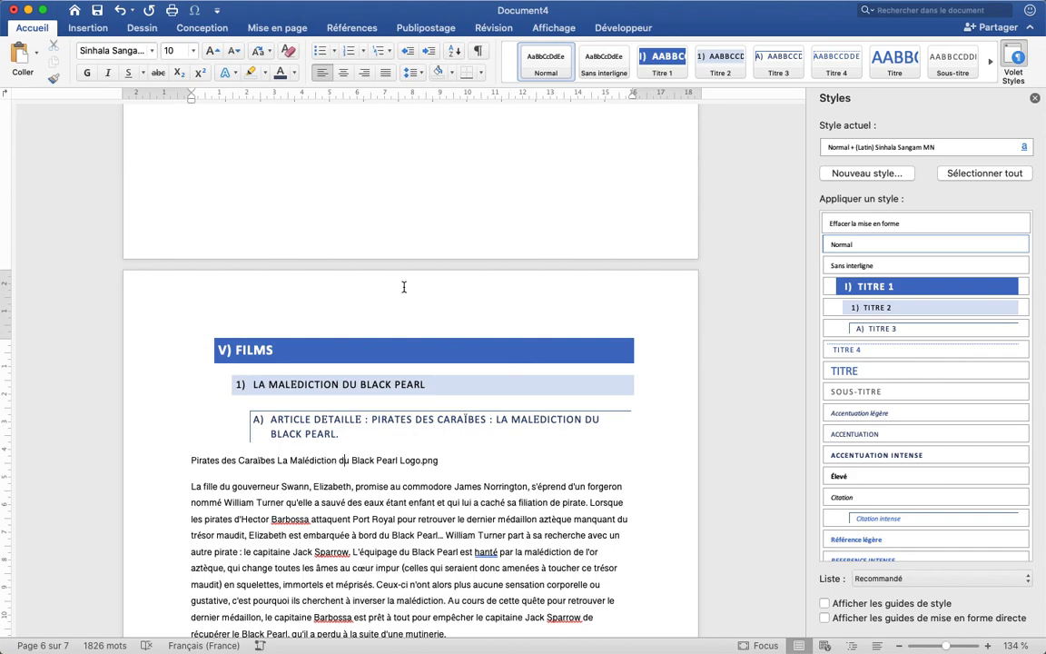
Step: Display the navigation pane, look through the page thumbnails and switch it to the list of headings
left_click(556, 30)
left_click(223, 79)
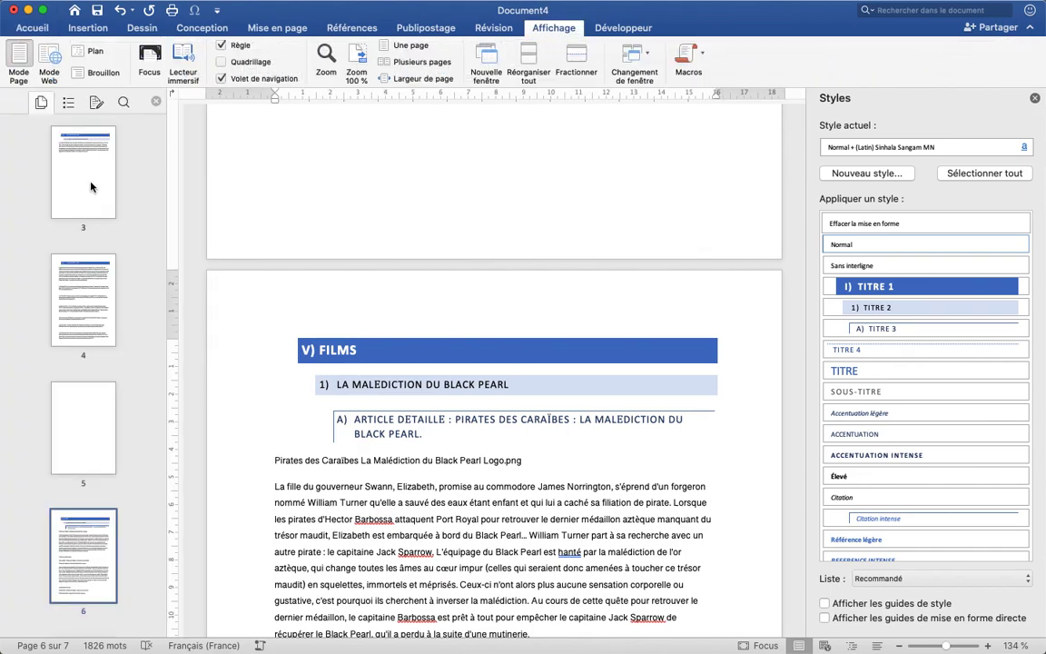
scroll(89, 186, "up", 3)
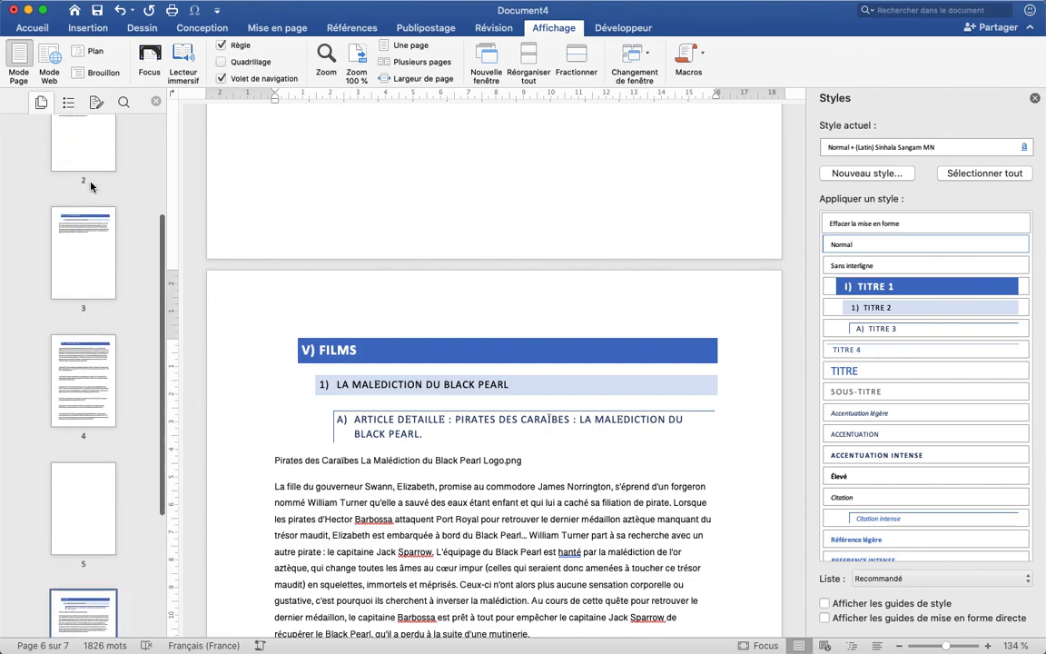
scroll(90, 186, "down", 3)
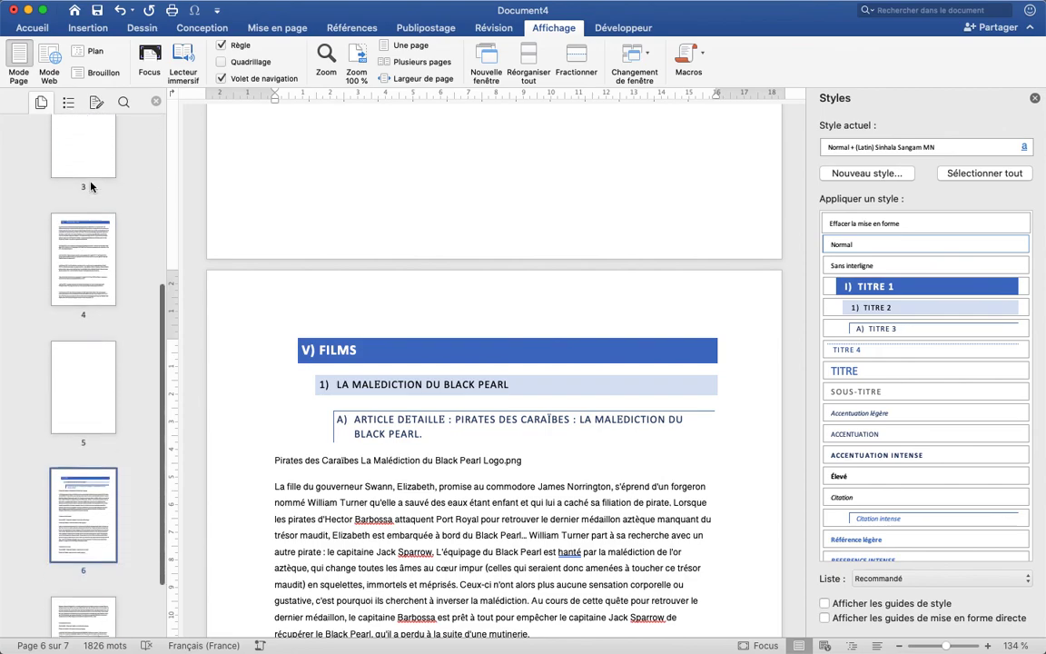
left_click(68, 103)
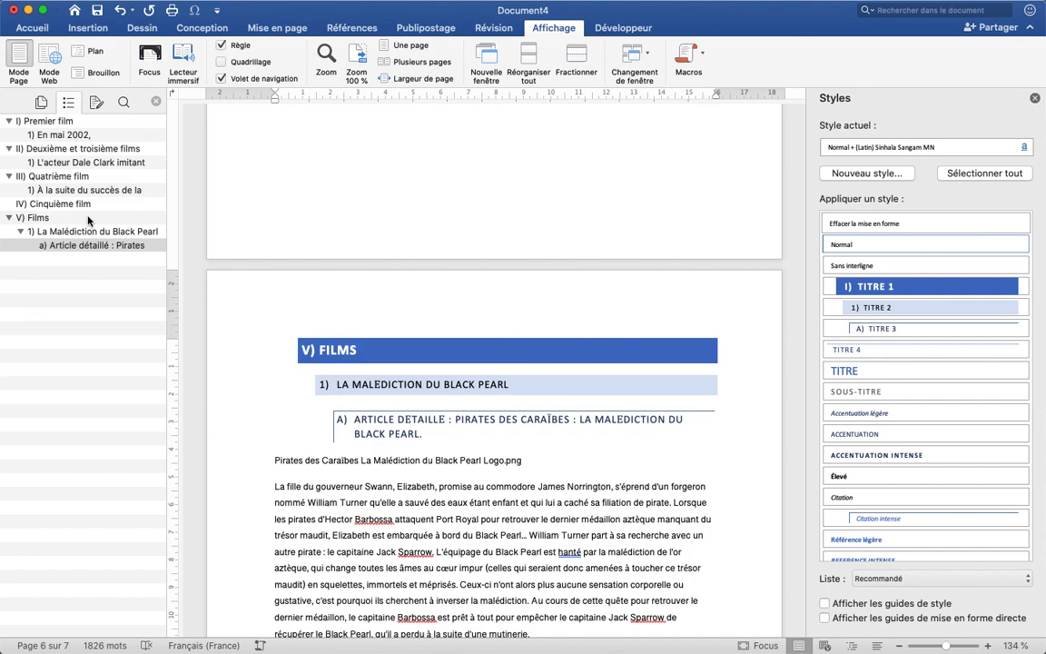
Step: Jump to several headings, including Quatrième film, En mai 2002 and Article détaillé, from the heading list, and close the Styles and navigation panes
left_click(62, 177)
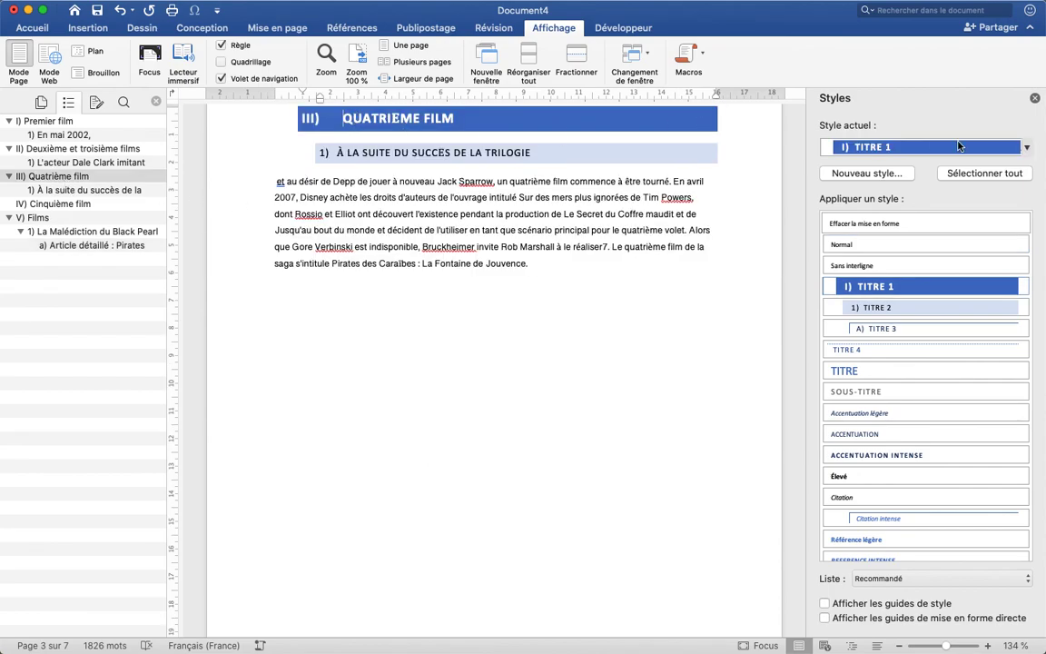
left_click(1034, 97)
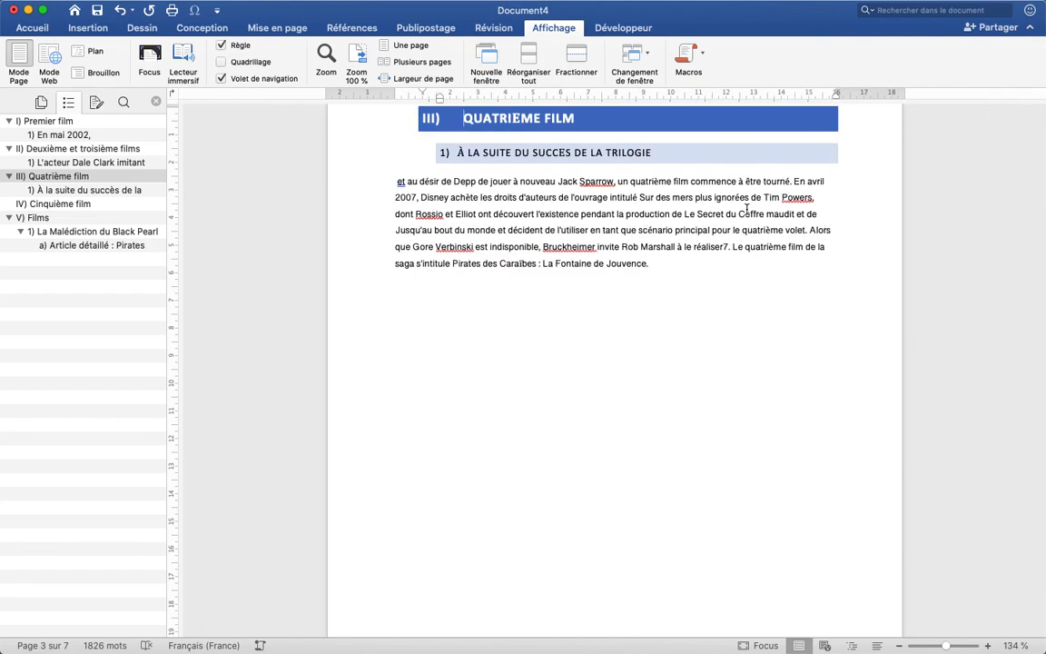
left_click(104, 161)
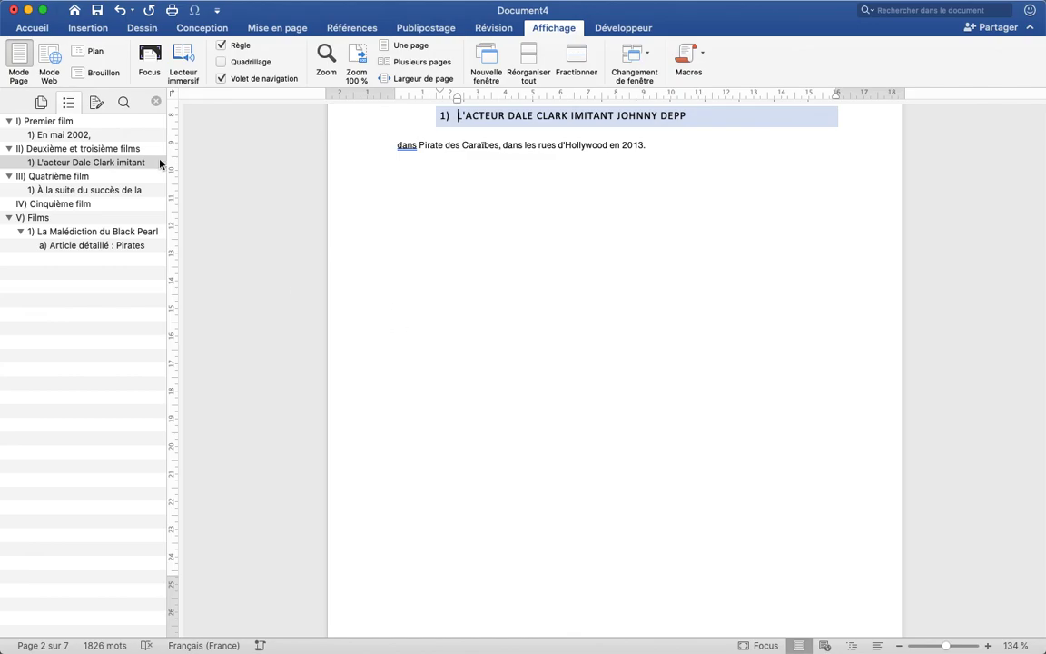
left_click(71, 136)
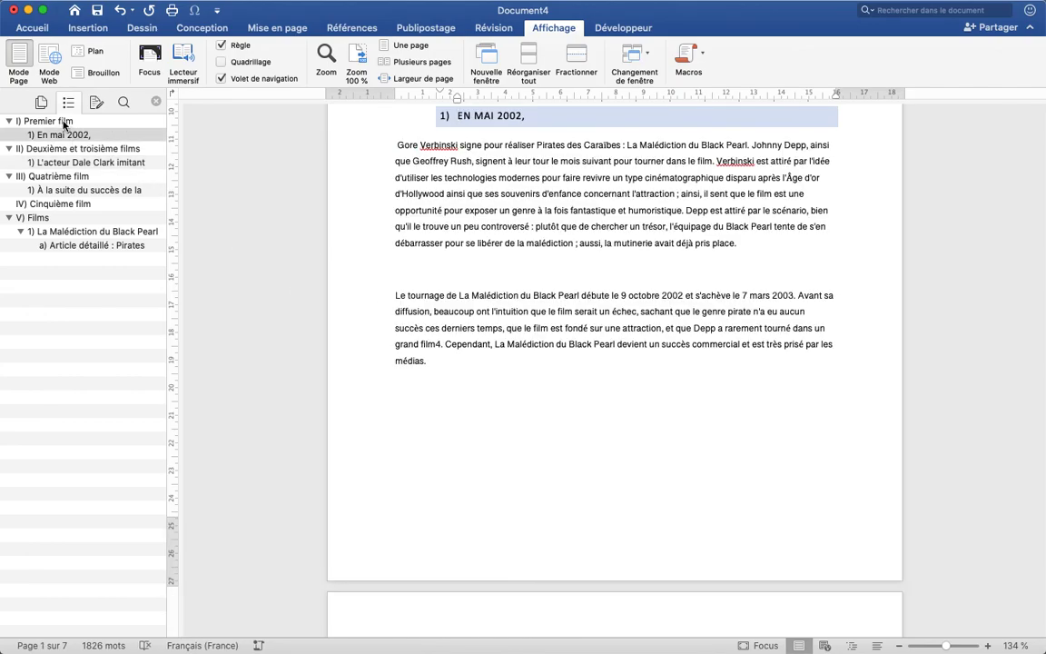
left_click(86, 246)
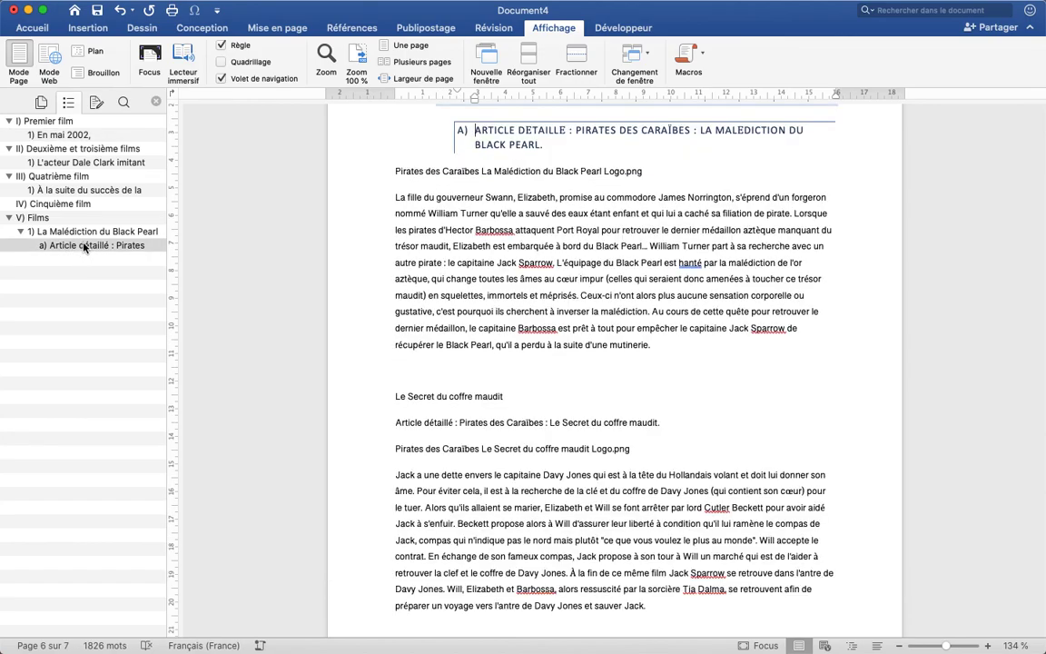
left_click(221, 78)
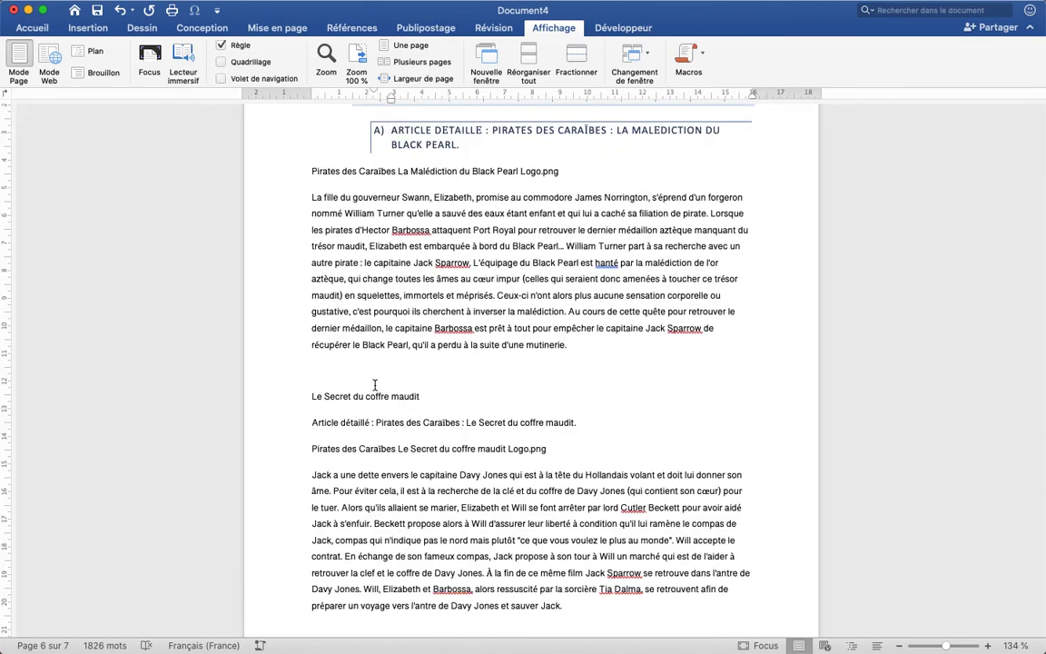
Step: Insert a page break after the last paragraph of the La Vengeance de Salazar section to add a blank page
scroll(591, 611, "down", 10)
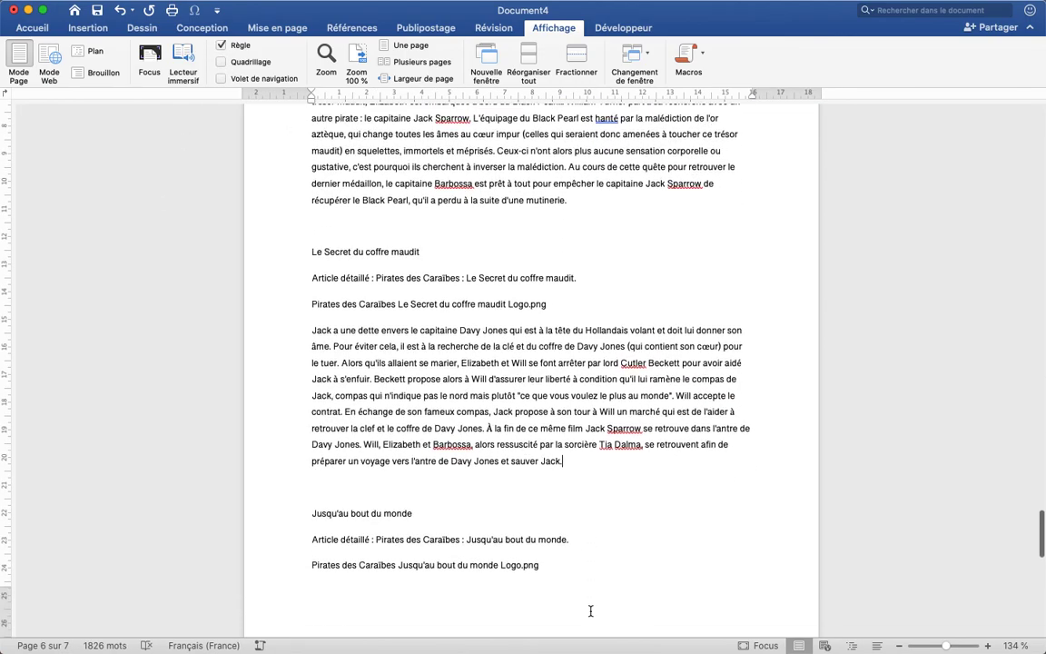
scroll(590, 611, "down", 15)
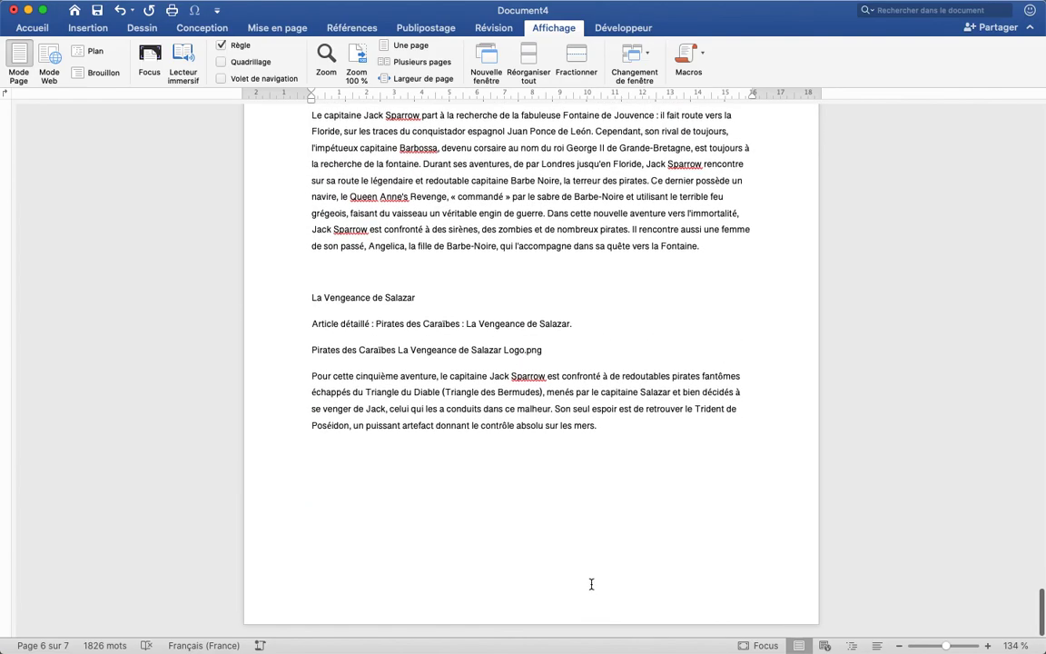
left_click(631, 437)
key("super+Return")
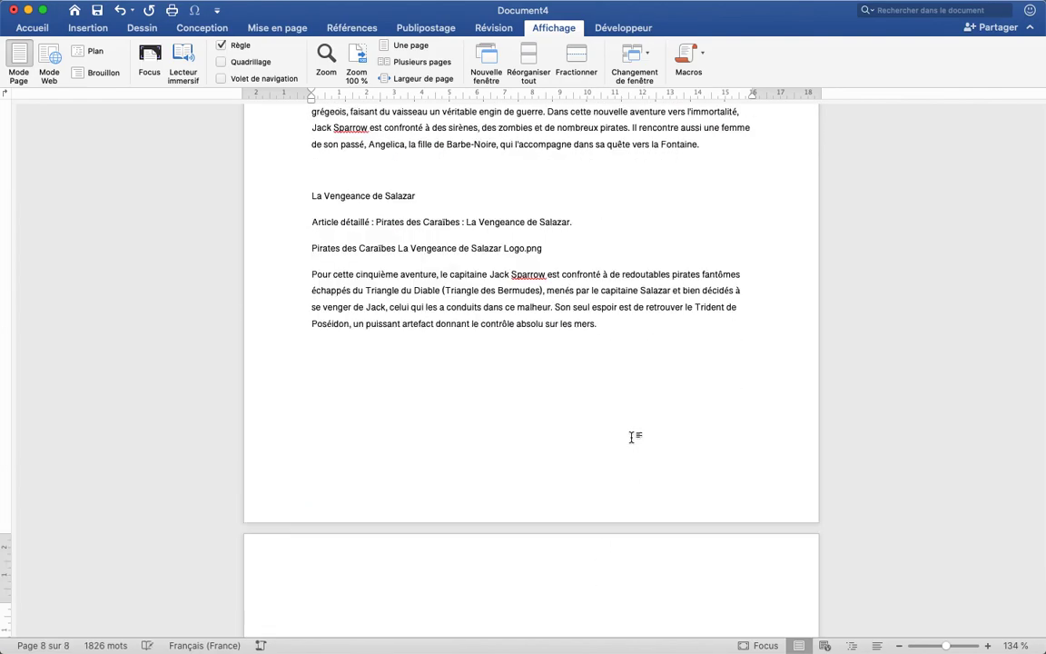
scroll(528, 436, "down", 3)
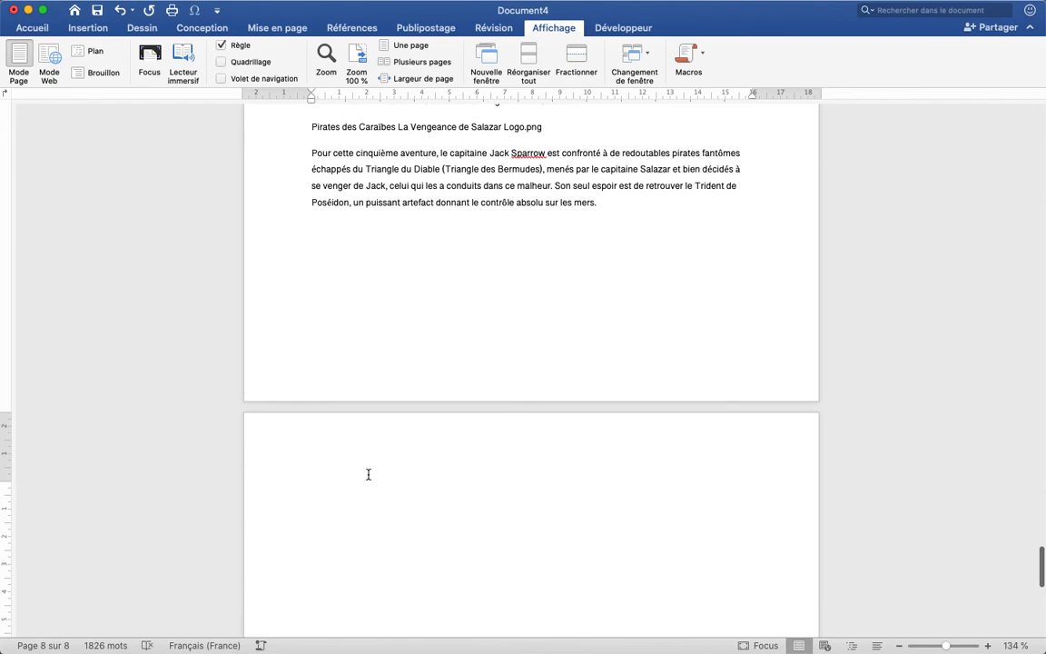
Step: Insert an automatic table of contents in the Classique format on the new blank last page
left_click(399, 480)
scroll(367, 495, "down", 15)
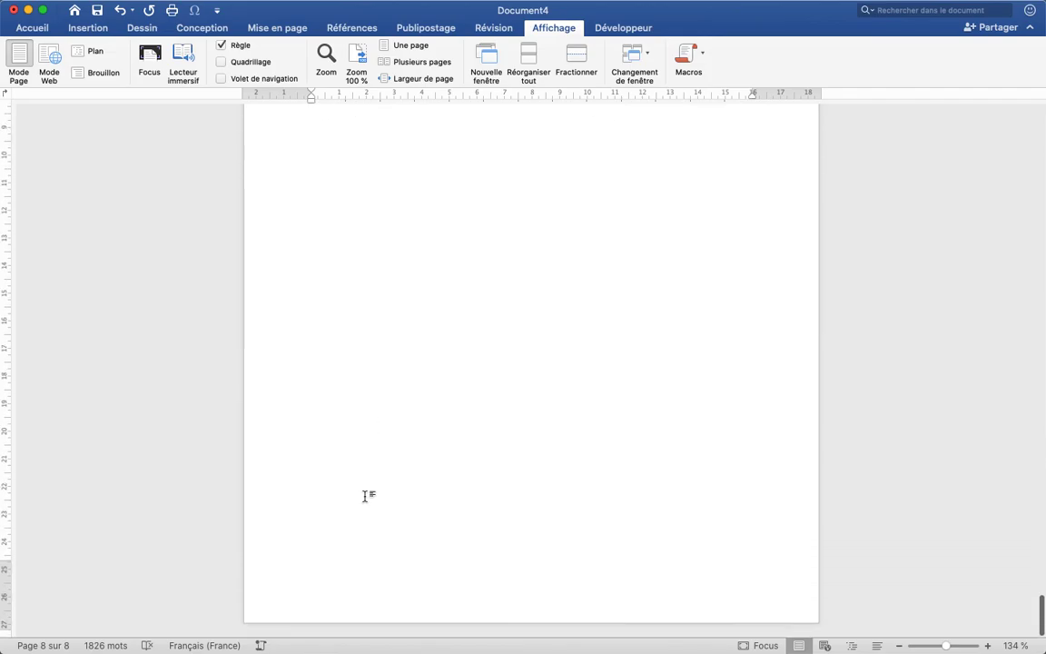
scroll(367, 495, "up", 20)
scroll(365, 499, "down", 10)
scroll(367, 495, "down", 10)
scroll(367, 495, "up", 3)
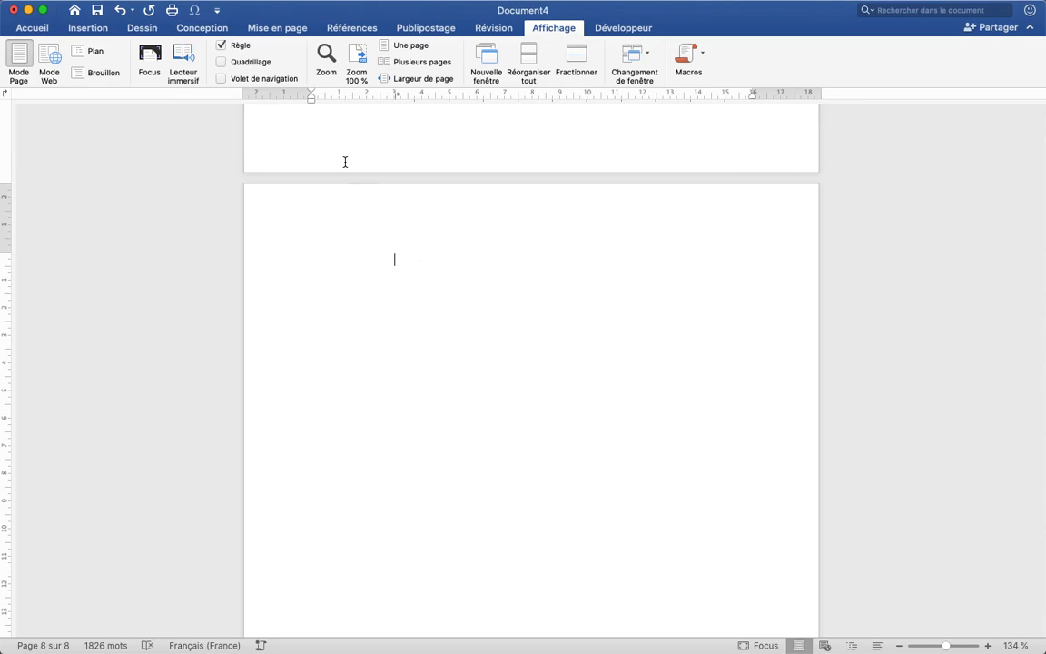
left_click(344, 33)
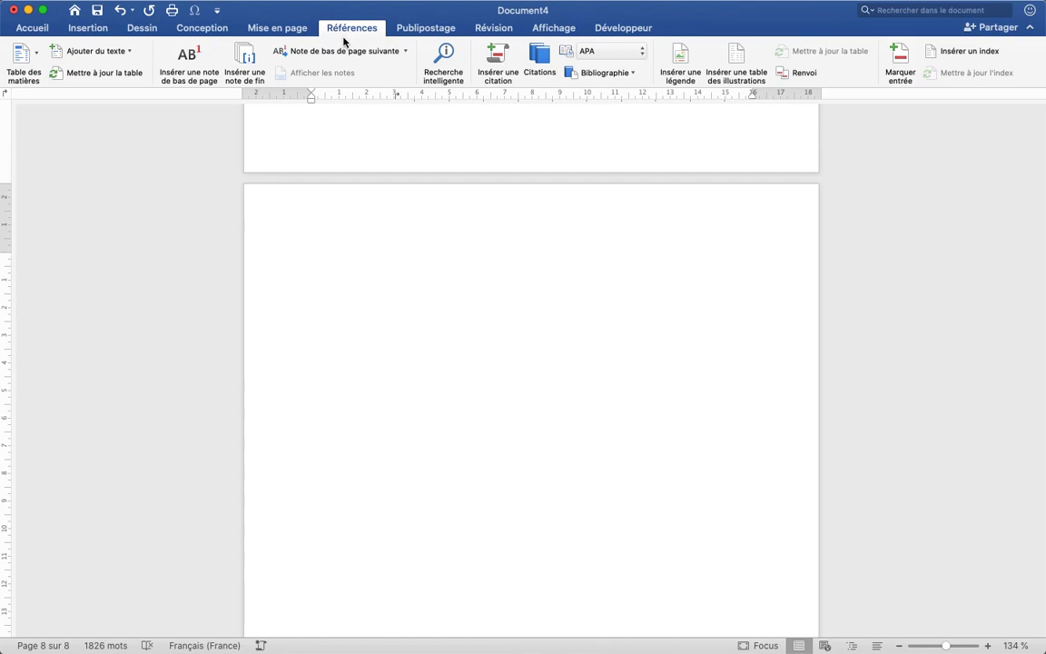
left_click(34, 58)
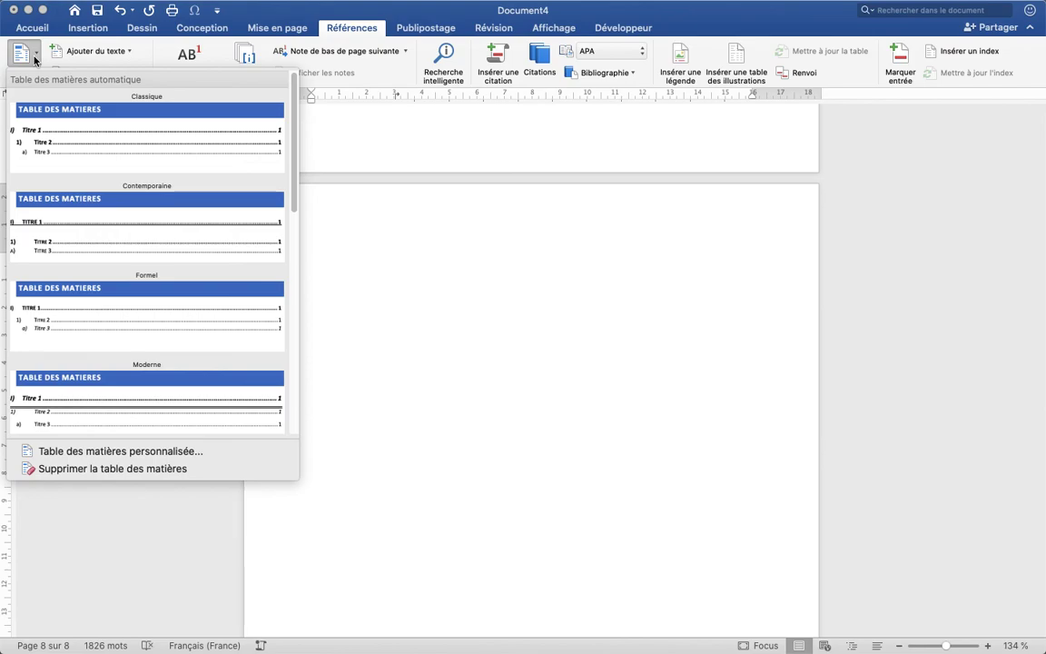
left_click(104, 132)
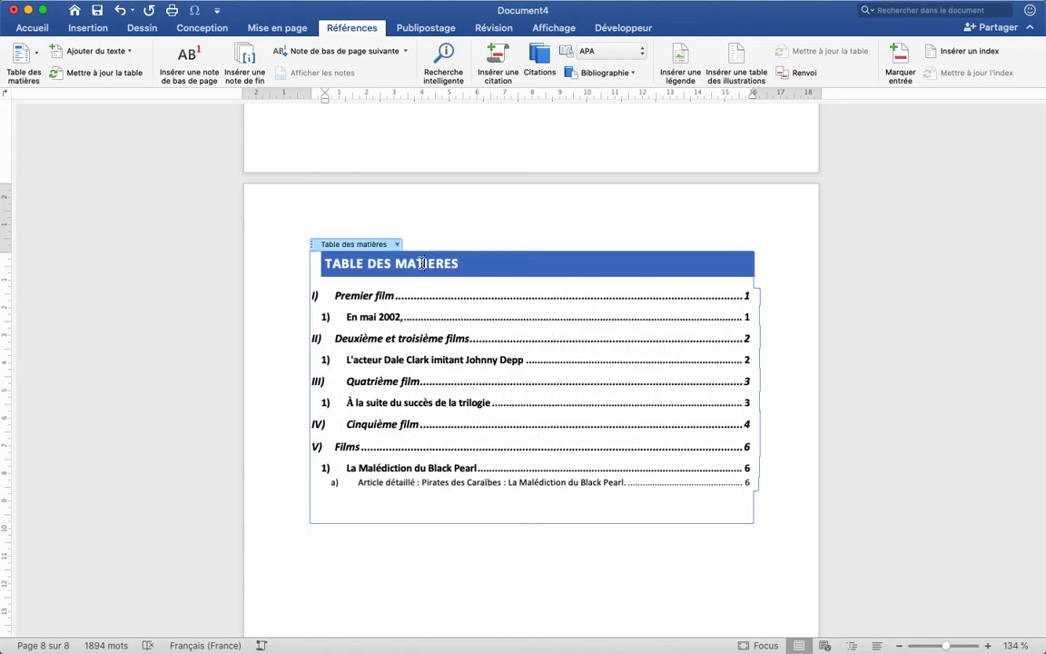
Step: Replace the table of contents' title with SOMMAIRE
left_click_drag(459, 263, 317, 264)
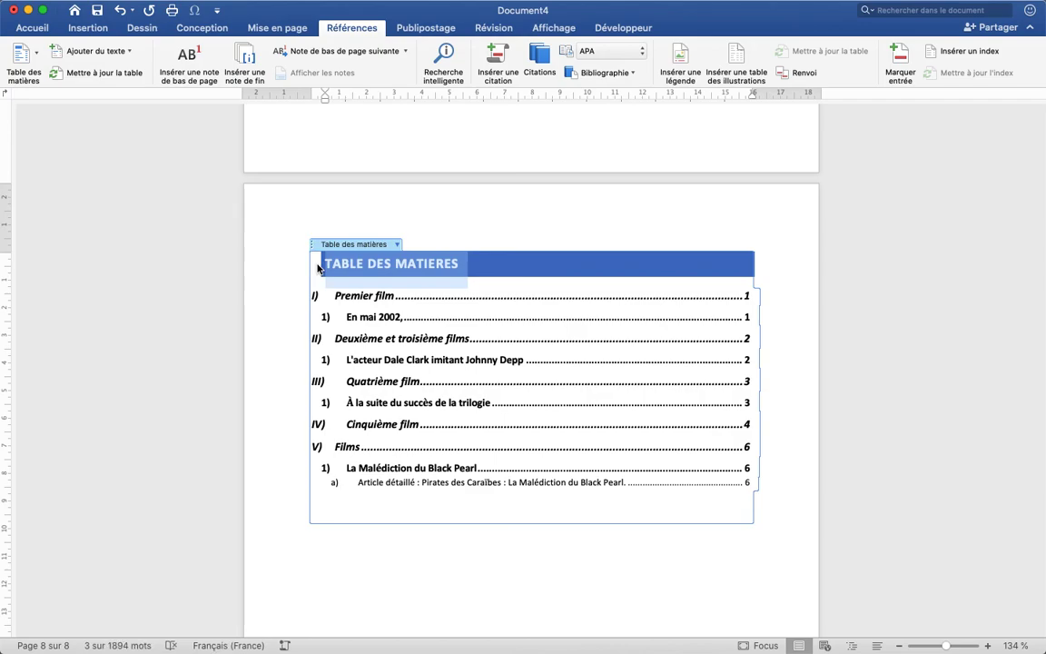
type("SOMMAIRE")
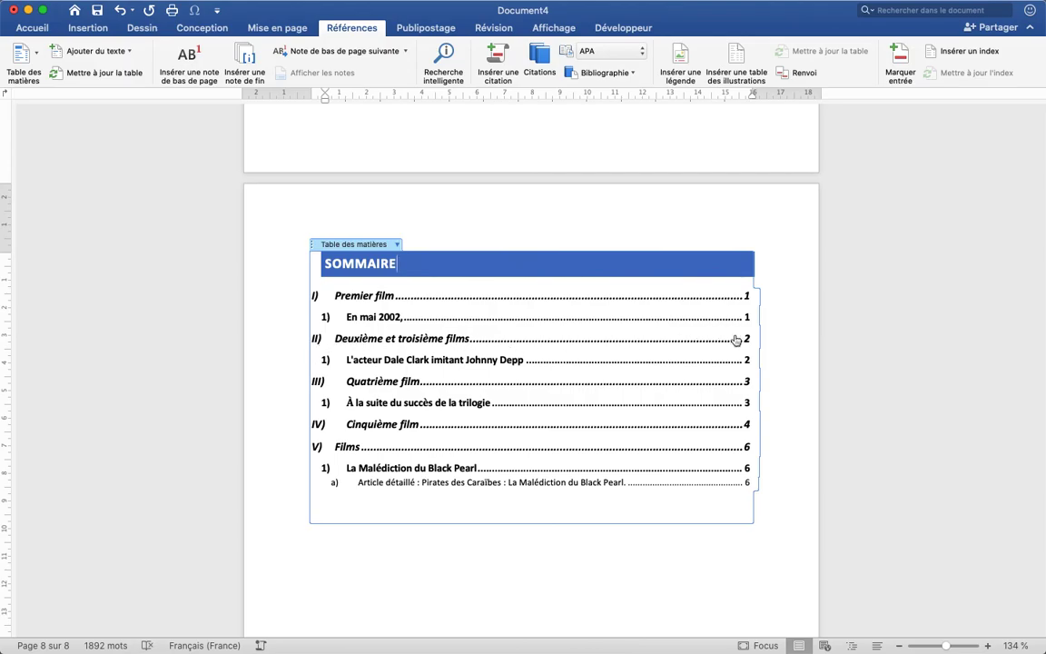
Step: Duplicate the Premier film text from "Plus tôt dans les années 1990" to "médias.", including the En mai 2002 heading, at the section's end
scroll(732, 335, "up", 20)
scroll(731, 335, "up", 20)
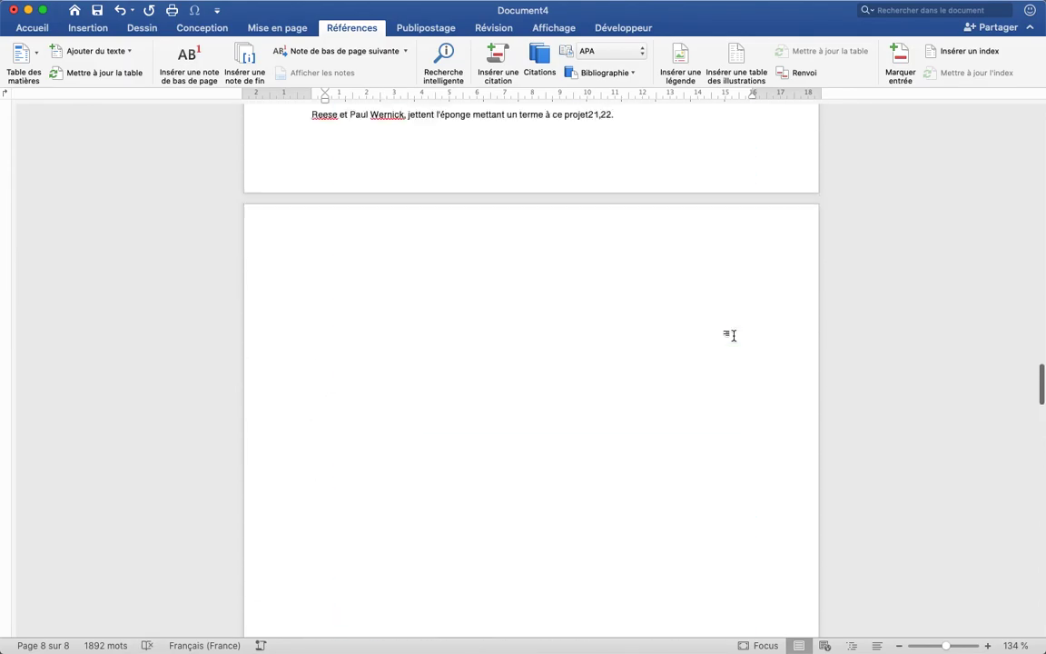
scroll(733, 336, "up", 6)
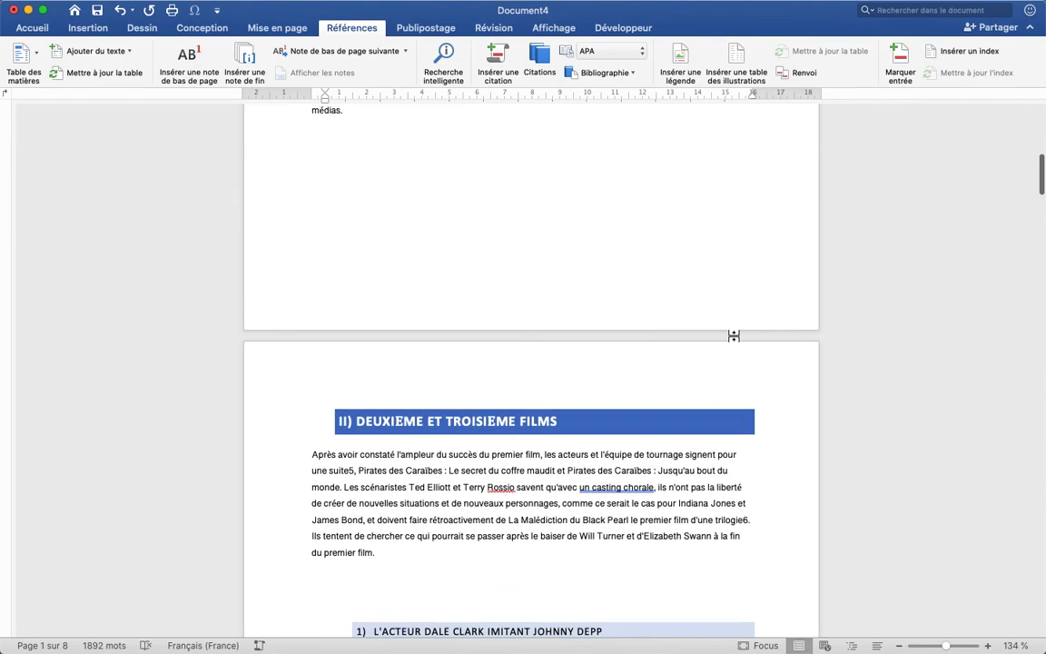
left_click_drag(383, 560, 309, 160)
key("super+c")
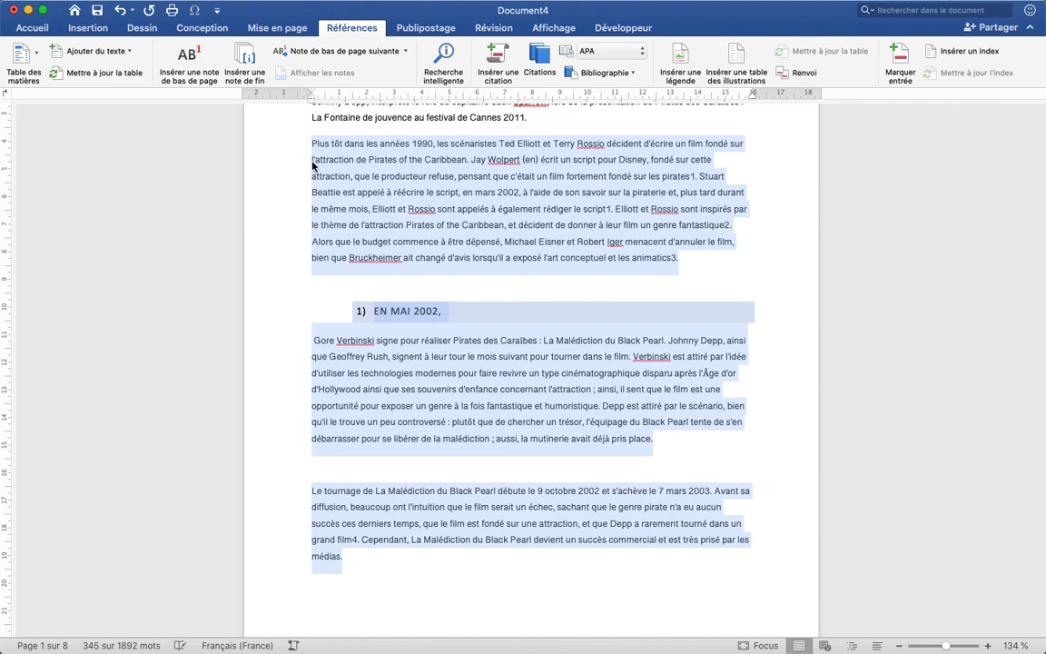
left_click(383, 548)
key("super+v")
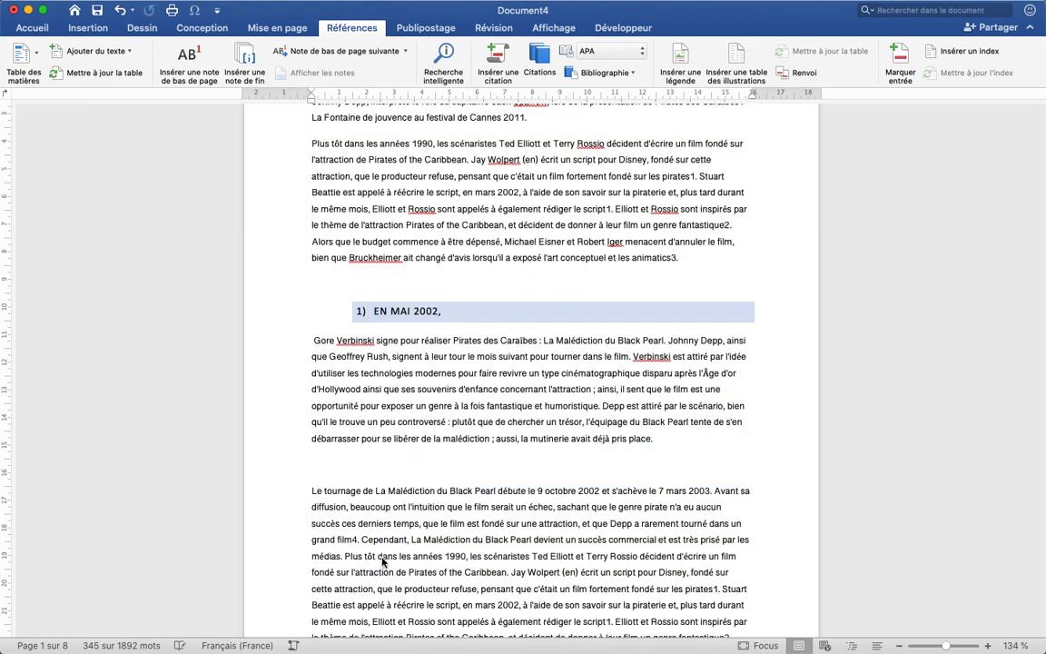
Step: Update the entire SOMMAIRE table of contents on the last page, covering both headings and page numbers
scroll(381, 558, "down", 15)
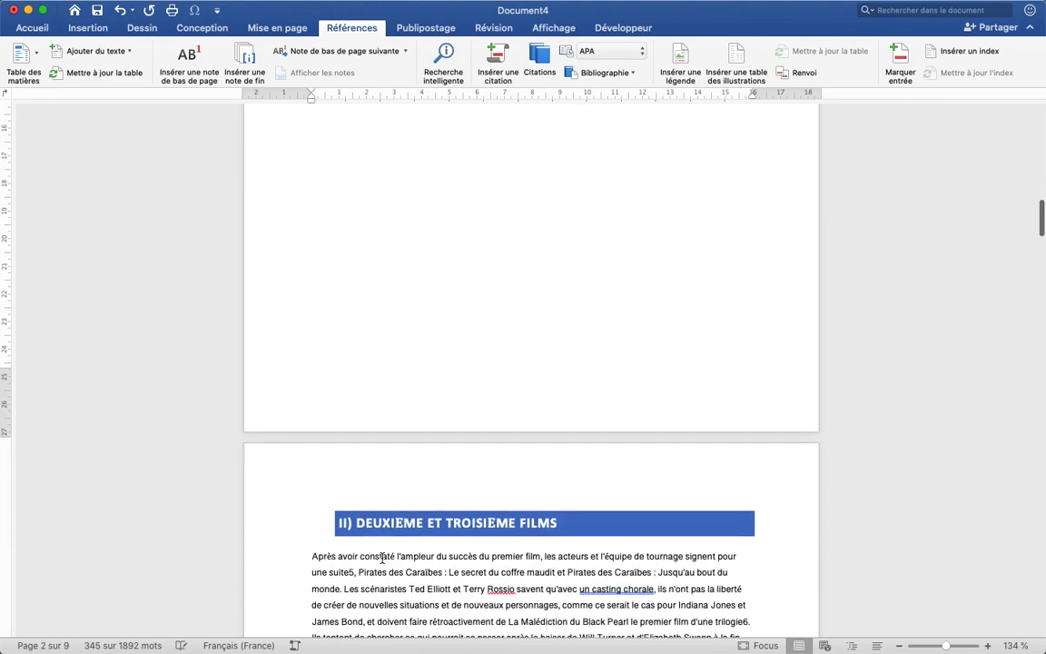
scroll(381, 558, "down", 1)
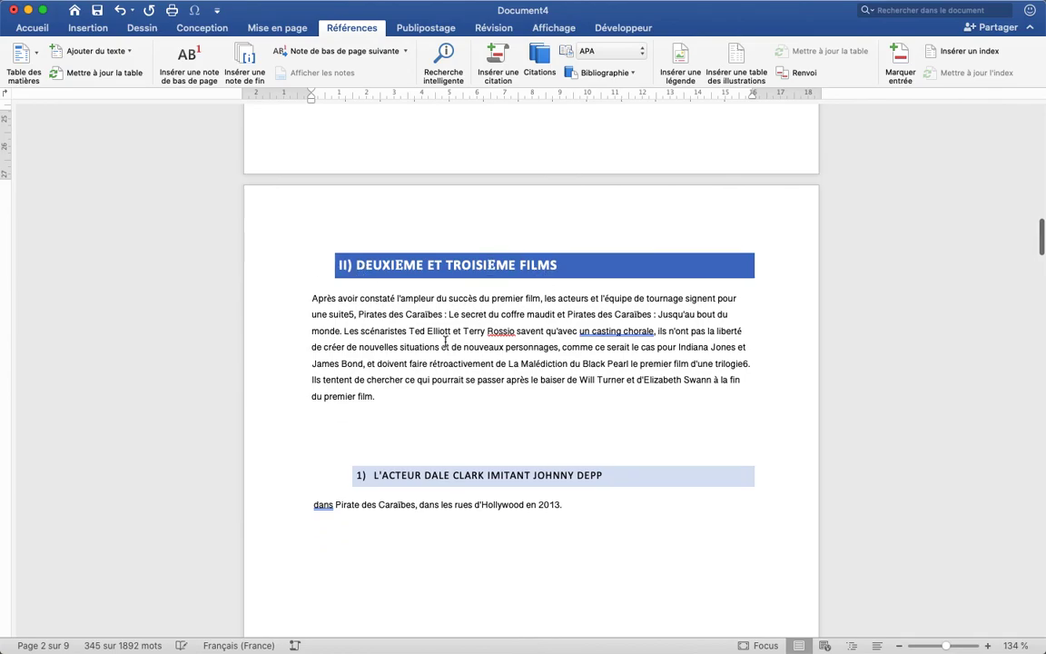
scroll(445, 341, "down", 5)
scroll(445, 342, "down", 20)
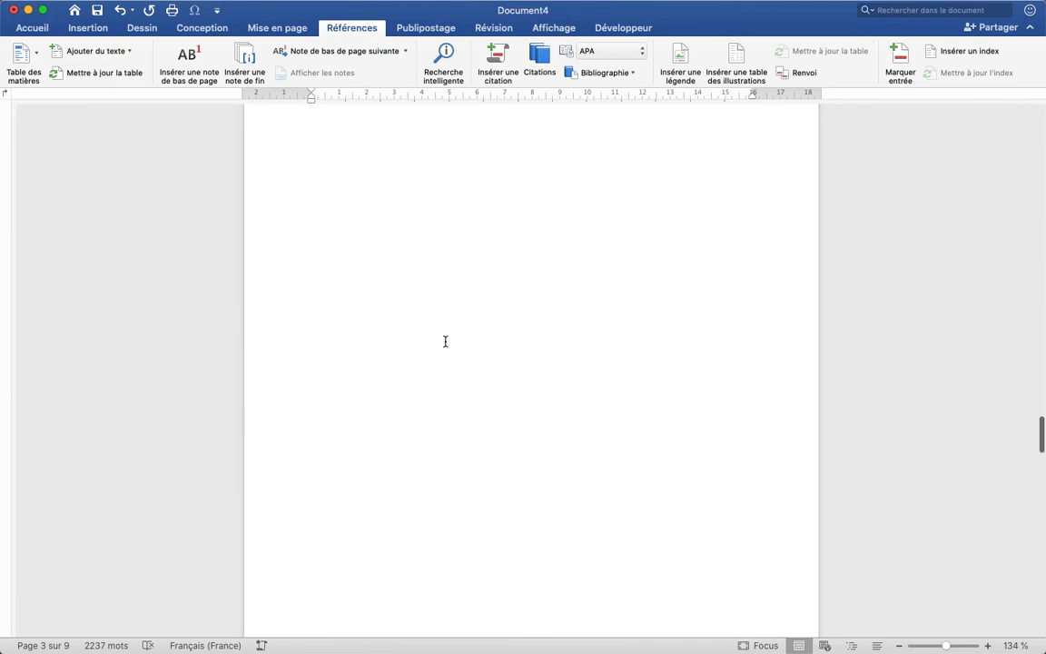
scroll(445, 341, "down", 20)
scroll(444, 341, "up", 4)
left_click(424, 380)
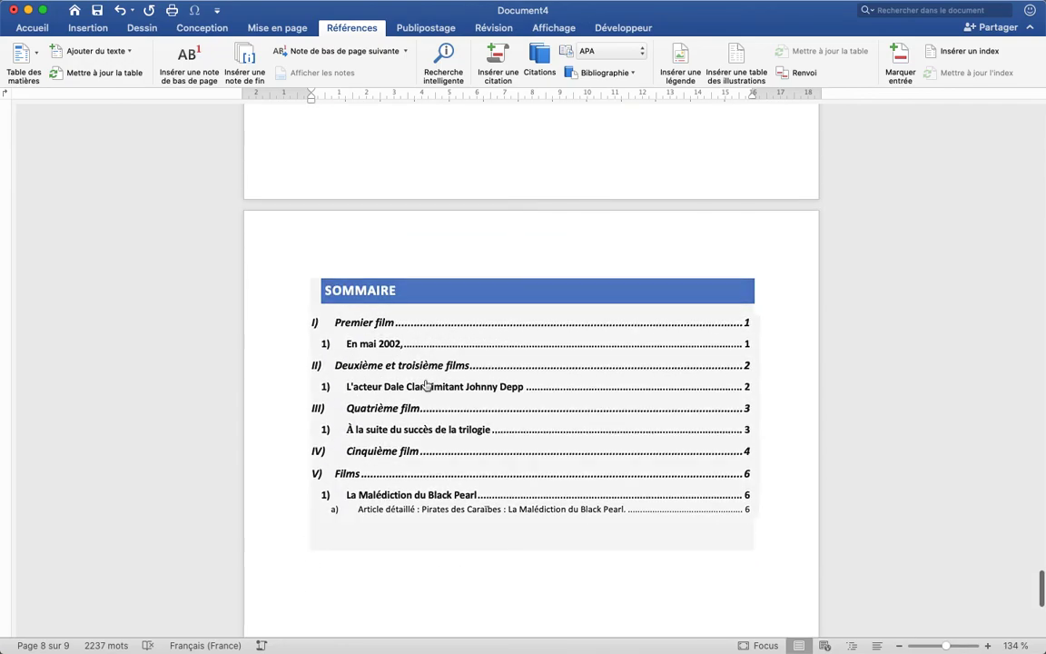
scroll(424, 380, "down", 20)
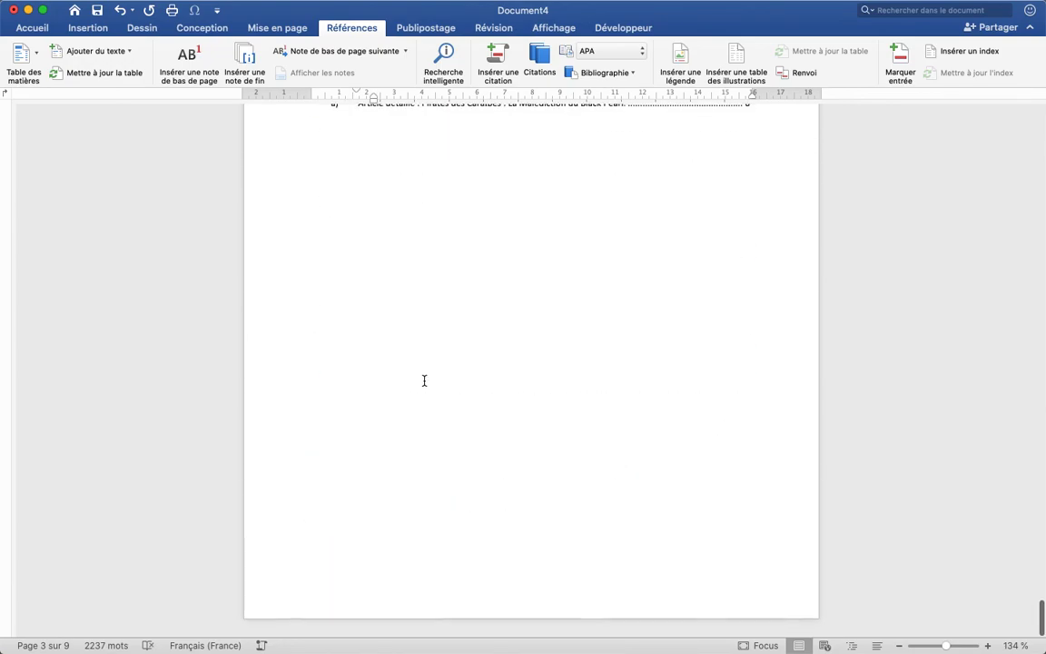
scroll(424, 380, "up", 10)
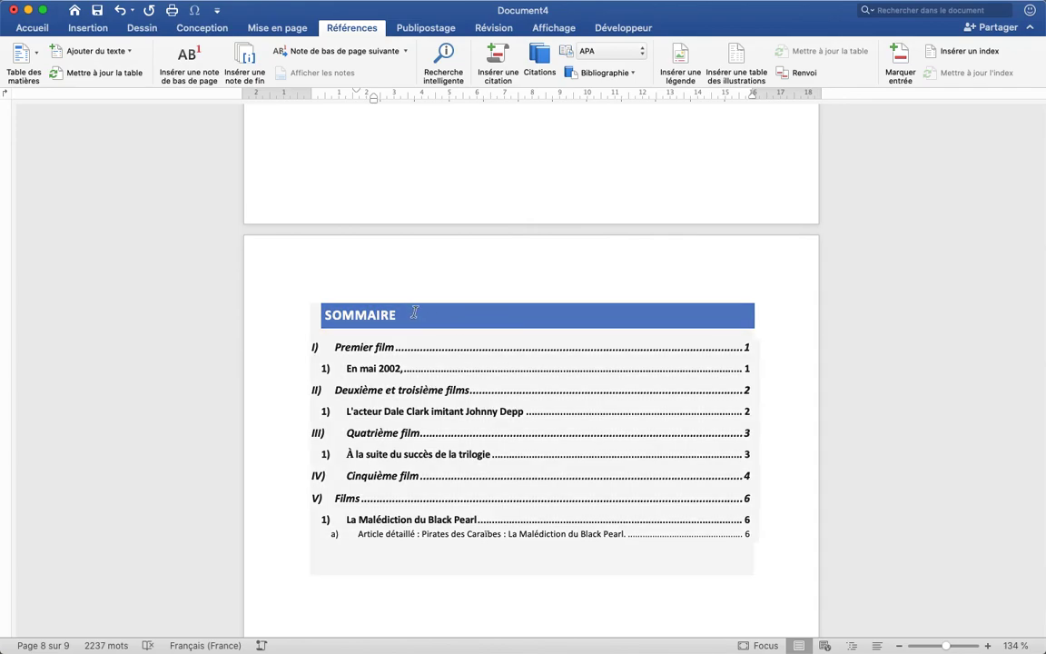
left_click(390, 310)
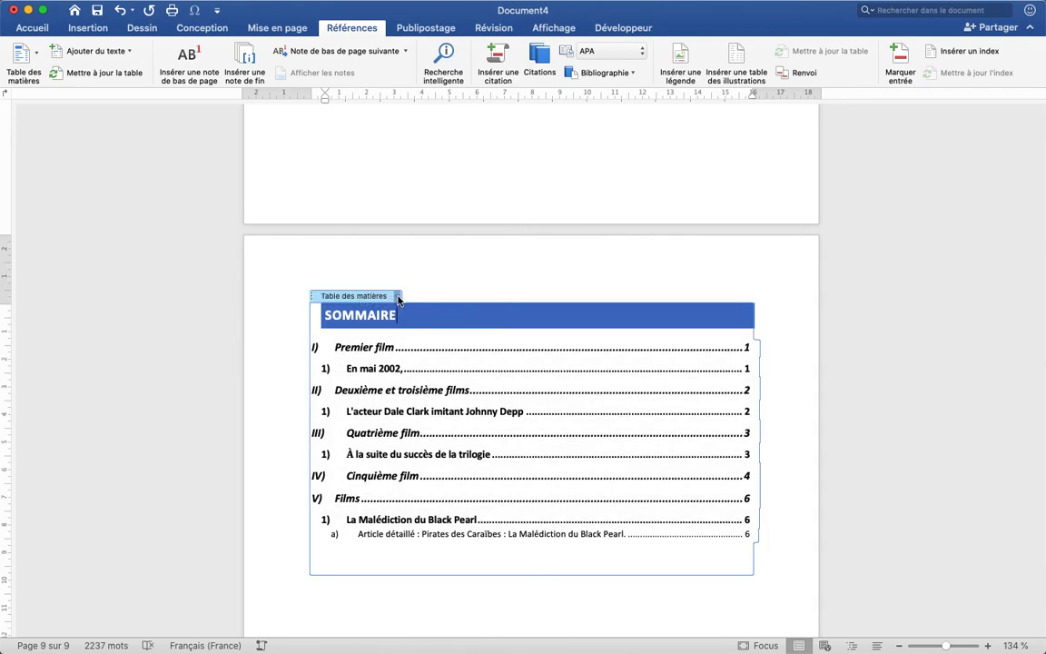
left_click(396, 297)
left_click(422, 313)
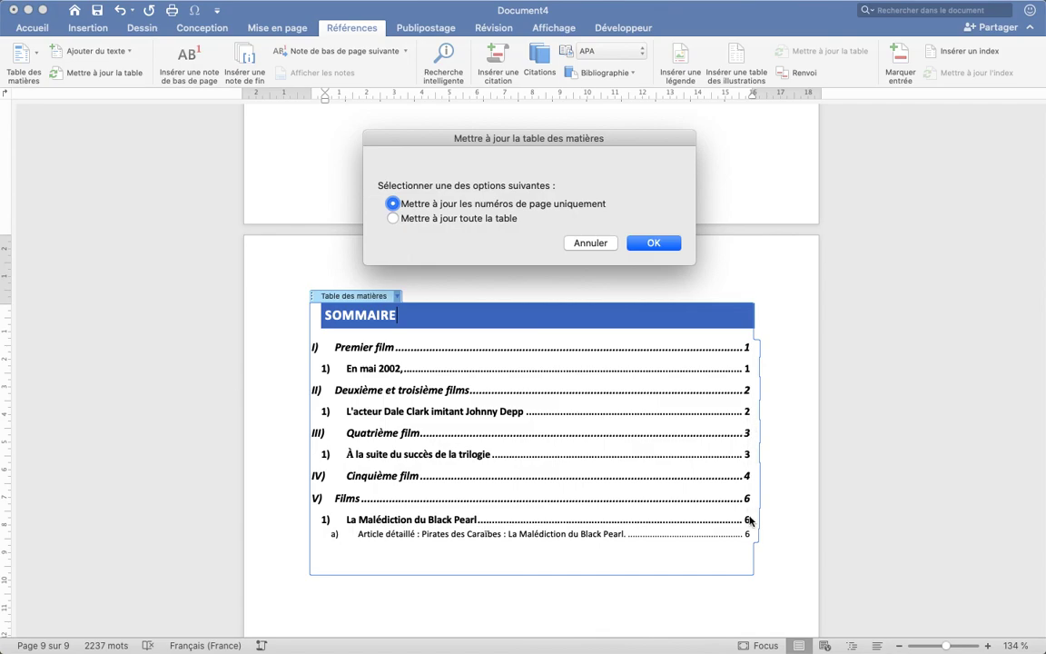
left_click(483, 220)
left_click(652, 244)
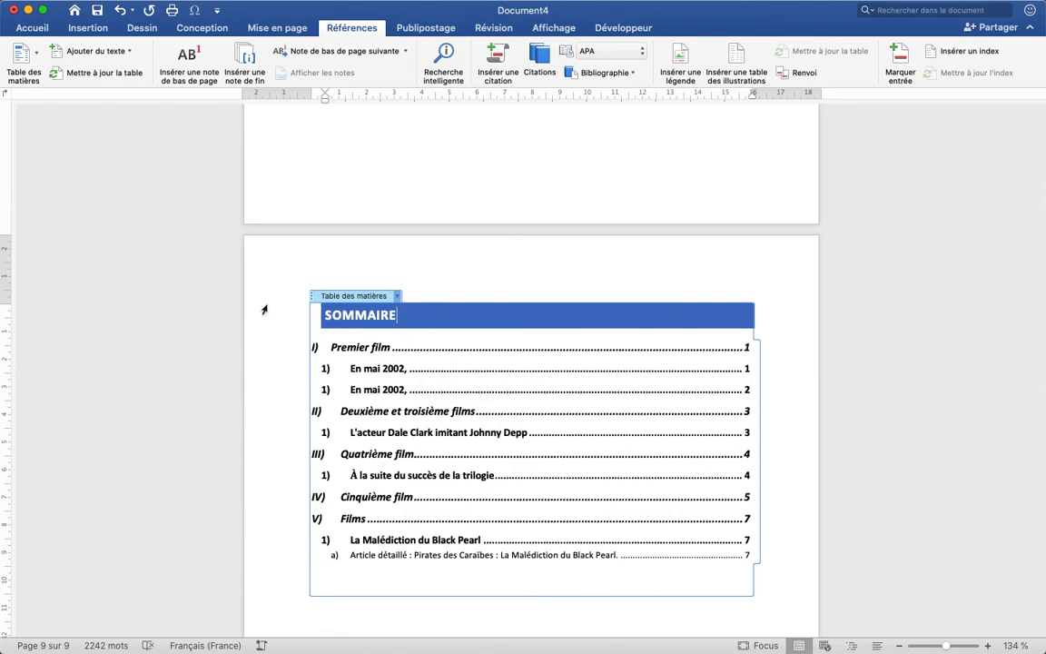
Step: Display the Styles pane and bring the table of contents styles TM 1, TM 2 and TM 3 into view
left_click(28, 30)
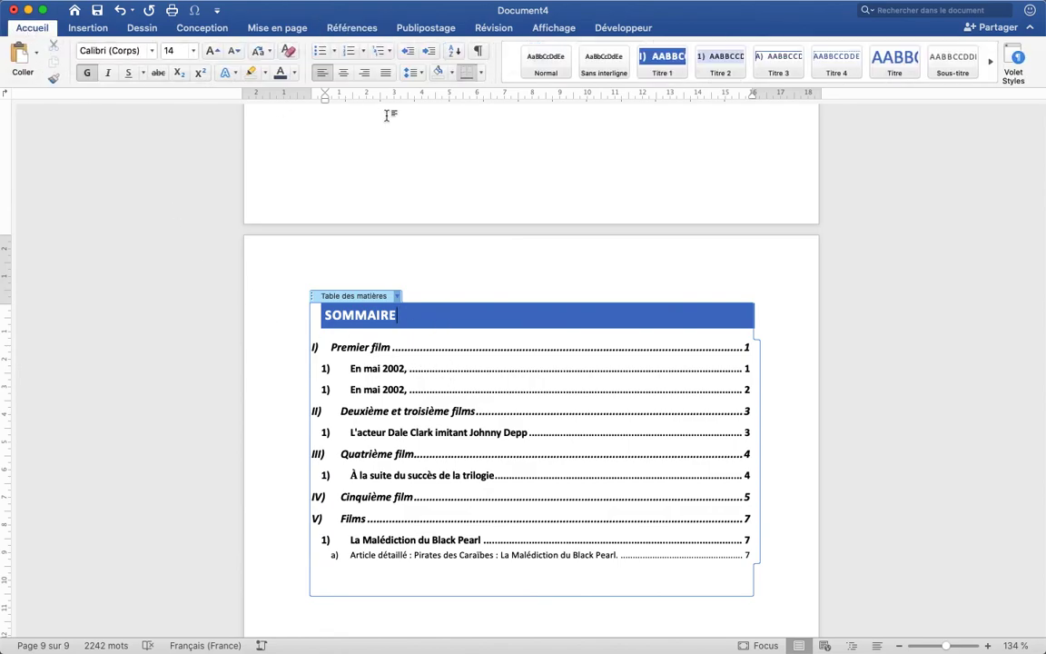
left_click(1017, 59)
scroll(905, 436, "down", 6)
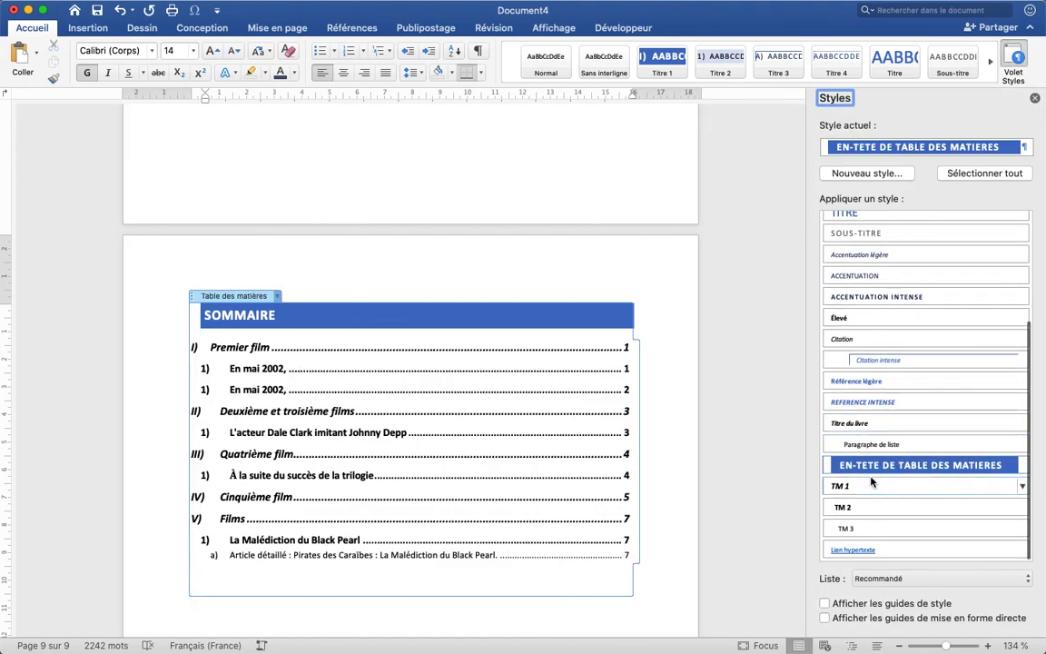